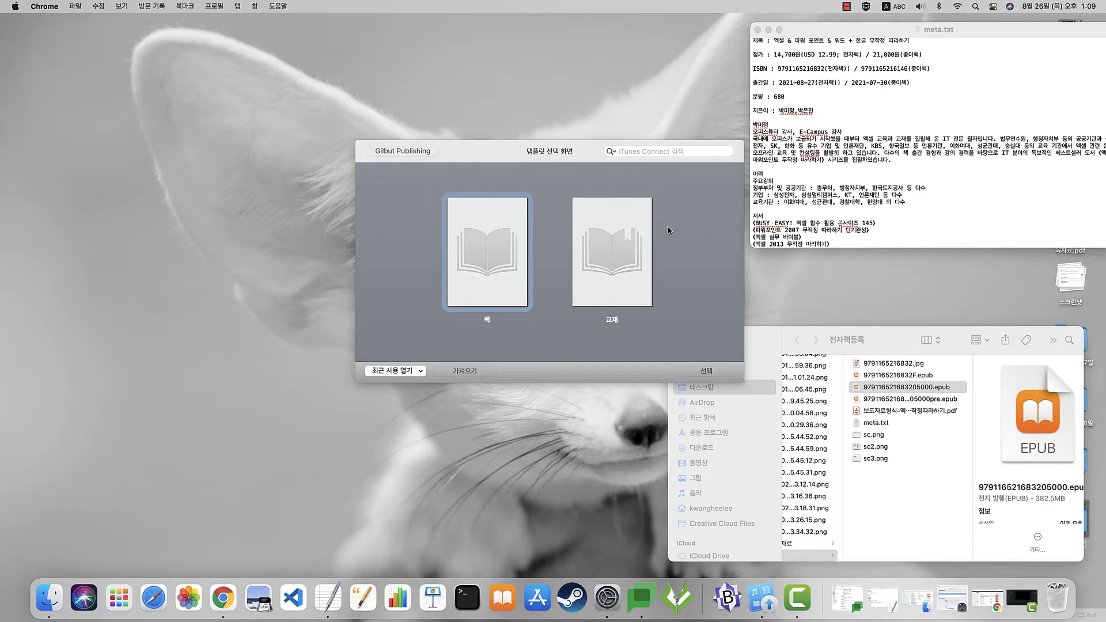
Bring the iTunes Producer template chooser to the front and select the 책 (book) template
{"action": "left_click", "coordinate": [481, 156]}
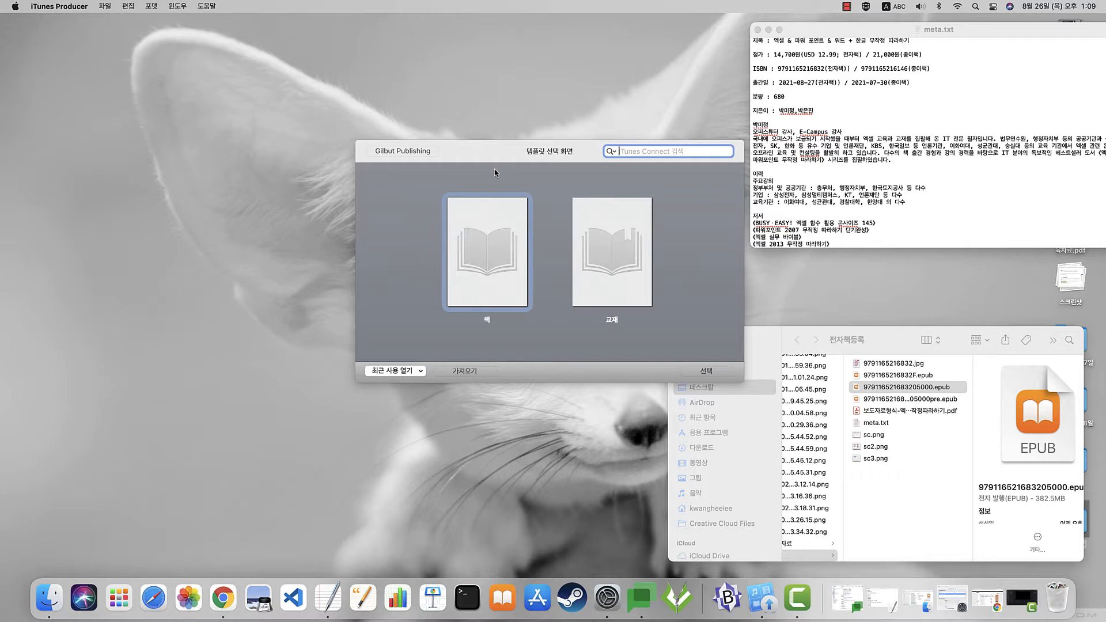
{"action": "left_click_drag", "start_coordinate": [494, 155], "coordinate": [492, 176]}
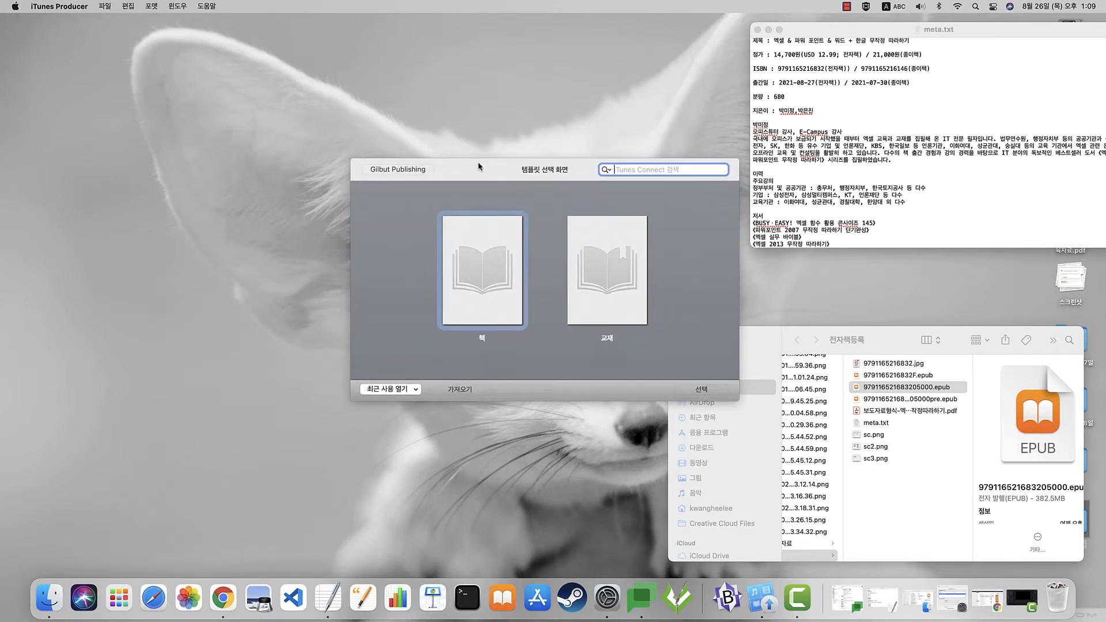
{"action": "left_click", "coordinate": [634, 310]}
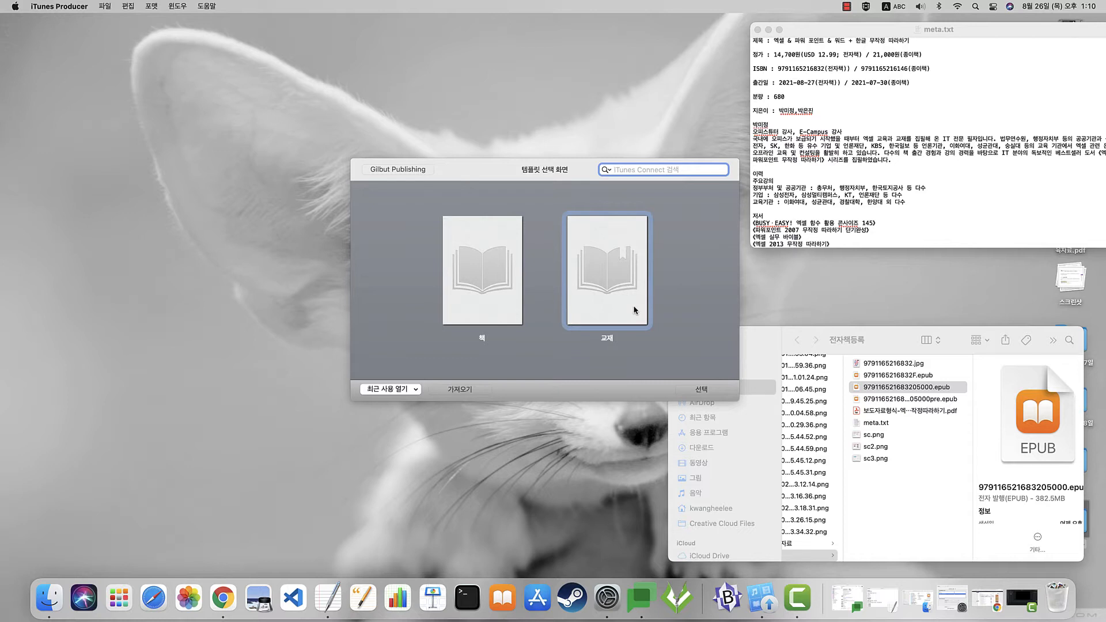
{"action": "left_click", "coordinate": [471, 301]}
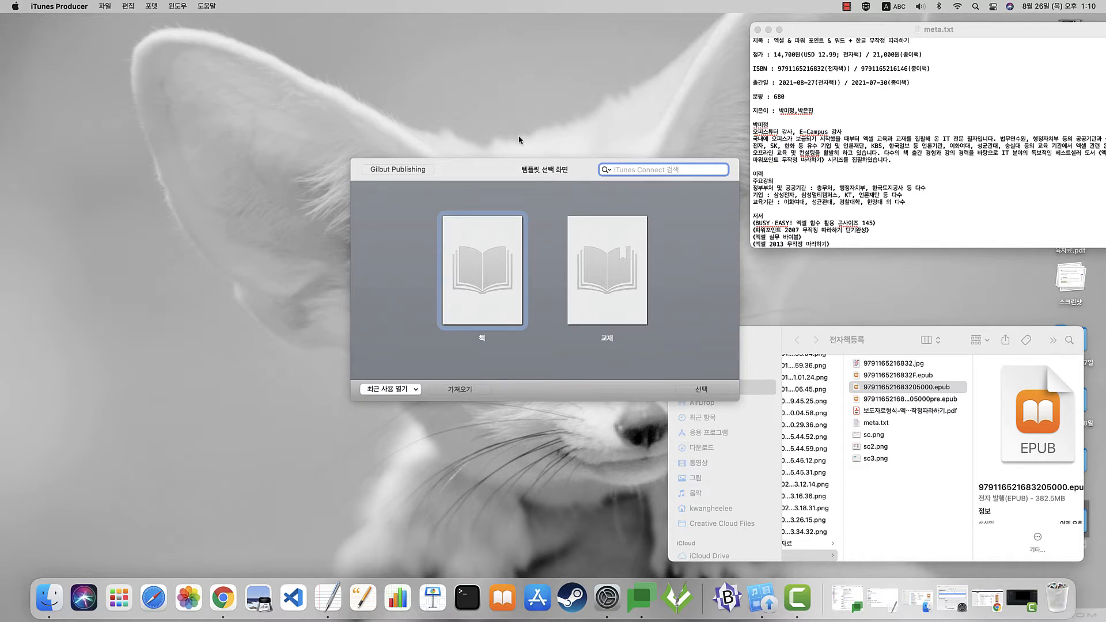
{"action": "left_click_drag", "start_coordinate": [507, 173], "coordinate": [497, 168]}
Check the pixel dimensions of the cover image 9791165216832.jpg in the 전자책등록 folder in Finder
{"action": "left_click_drag", "start_coordinate": [872, 351], "coordinate": [680, 273]}
{"action": "left_click", "coordinate": [725, 286]}
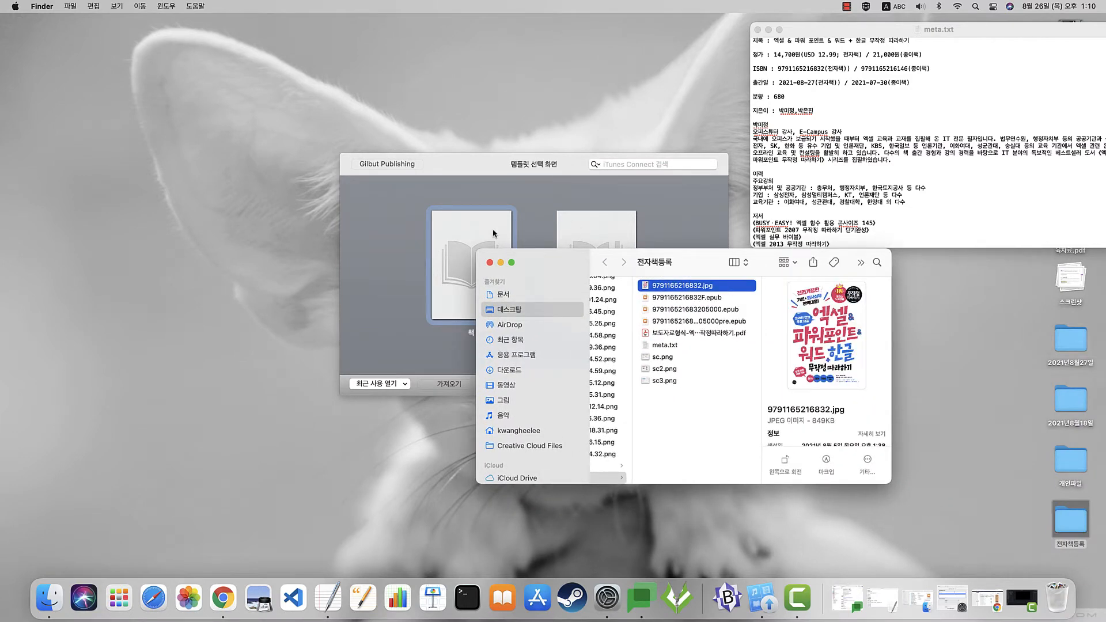
{"action": "left_click_drag", "start_coordinate": [477, 250], "coordinate": [377, 150]}
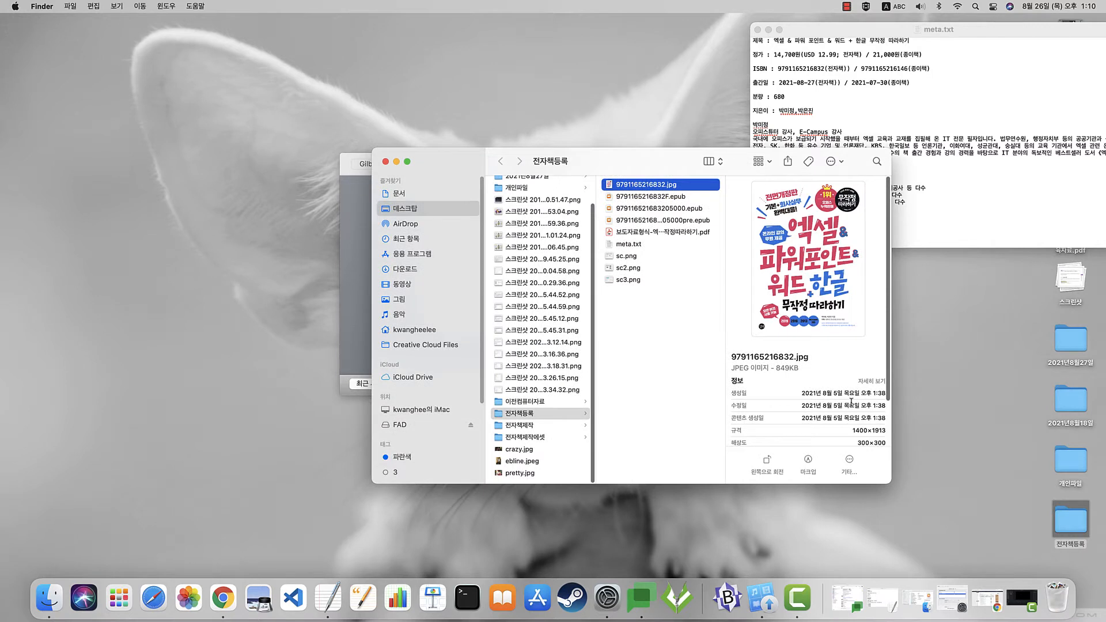
{"action": "scroll", "coordinate": [845, 380], "scroll_direction": "down", "scroll_amount": 3}
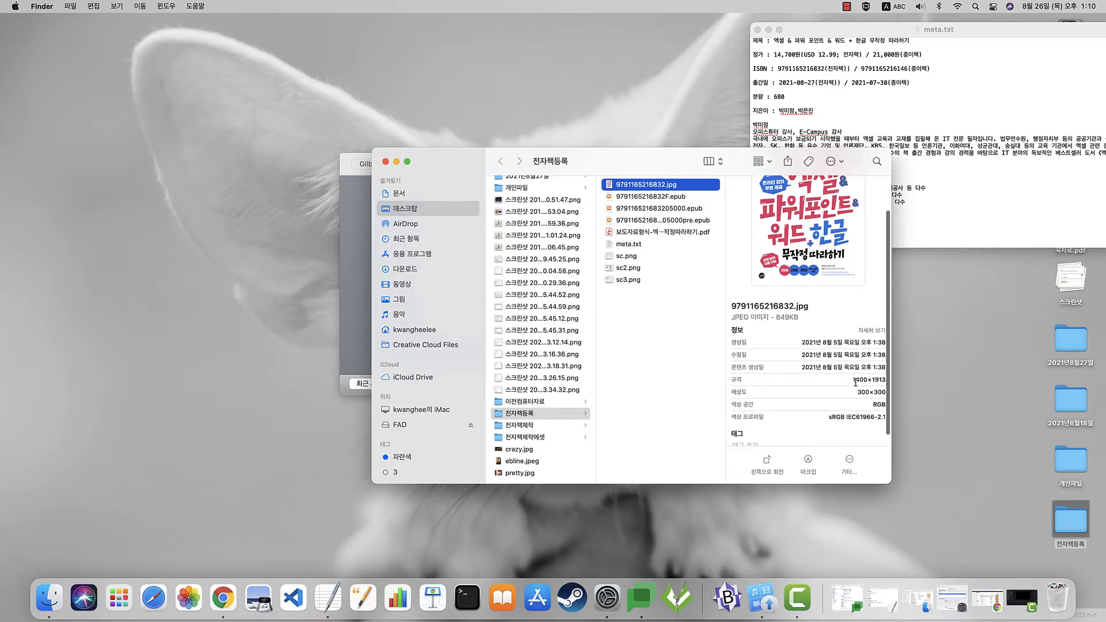
{"action": "double_click", "coordinate": [855, 381]}
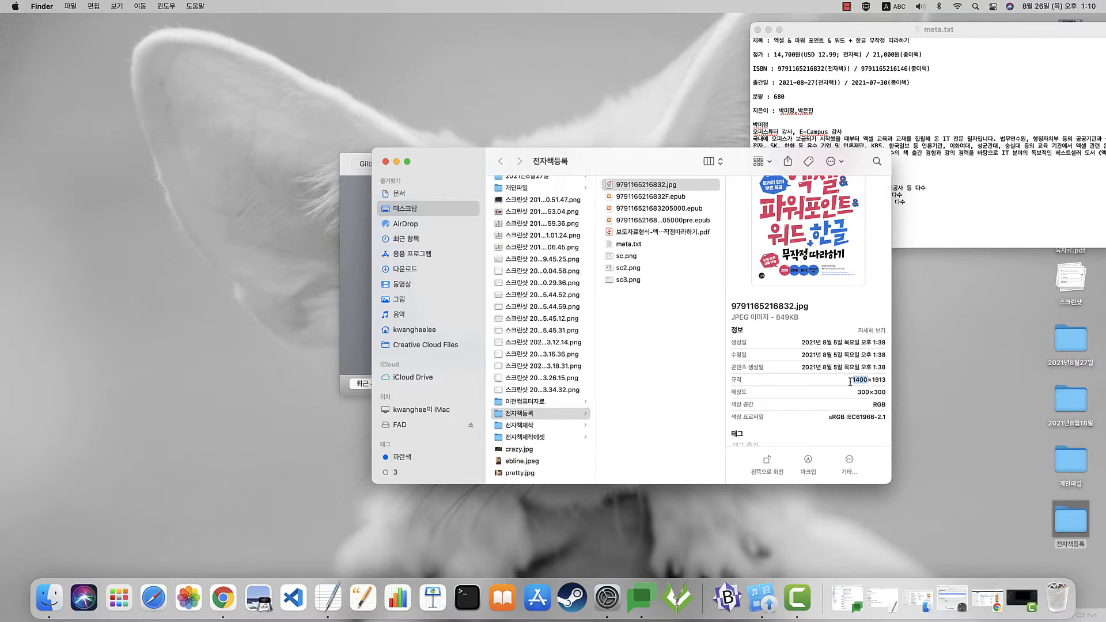
Preview the screenshot images sc.png, sc2.png and sc3.png and check the pixel dimensions of sc.png
{"action": "left_click", "coordinate": [649, 256]}
{"action": "left_click", "coordinate": [645, 268]}
{"action": "left_click", "coordinate": [654, 281]}
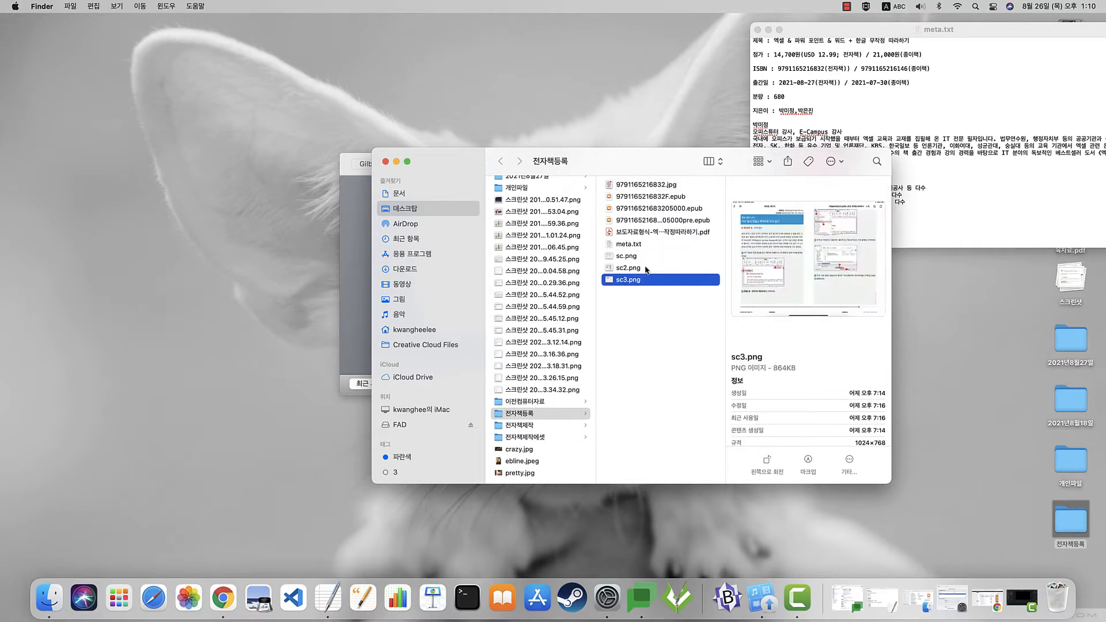
{"action": "left_click", "coordinate": [643, 259]}
{"action": "scroll", "coordinate": [824, 391], "scroll_direction": "down", "scroll_amount": 2}
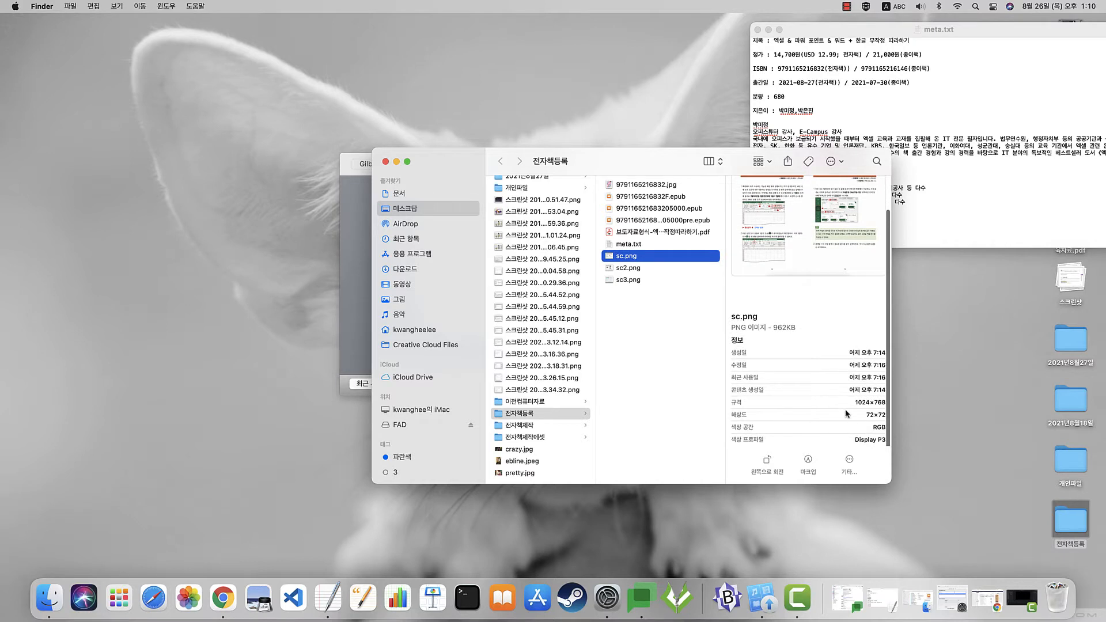
{"action": "double_click", "coordinate": [851, 402]}
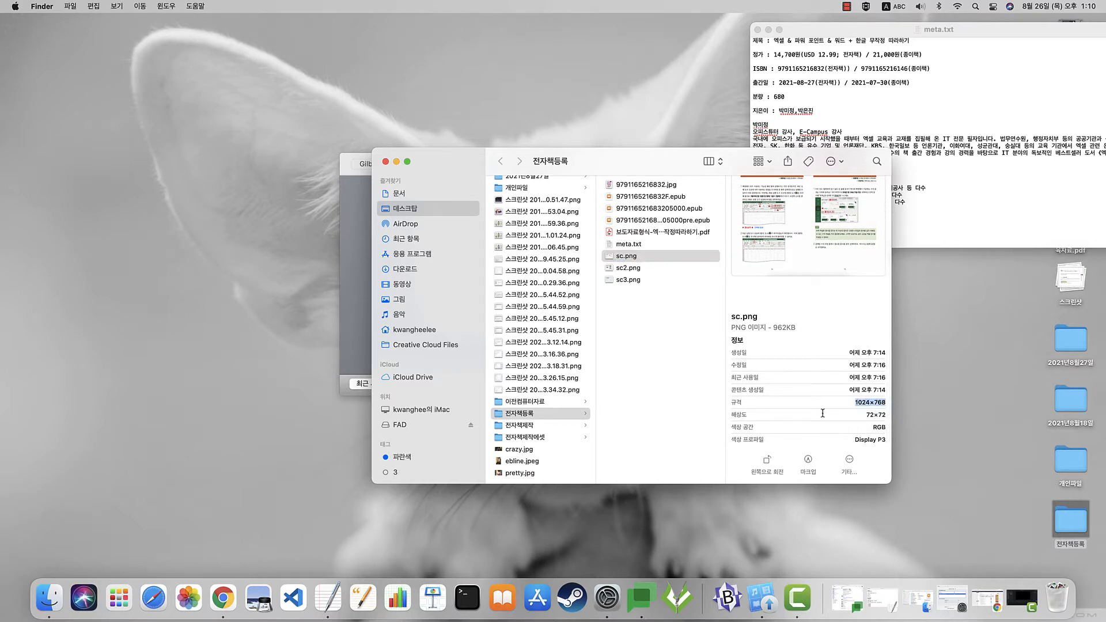
{"action": "left_click", "coordinate": [656, 278]}
{"action": "key", "text": "Up"}
{"action": "key", "text": "Up"}
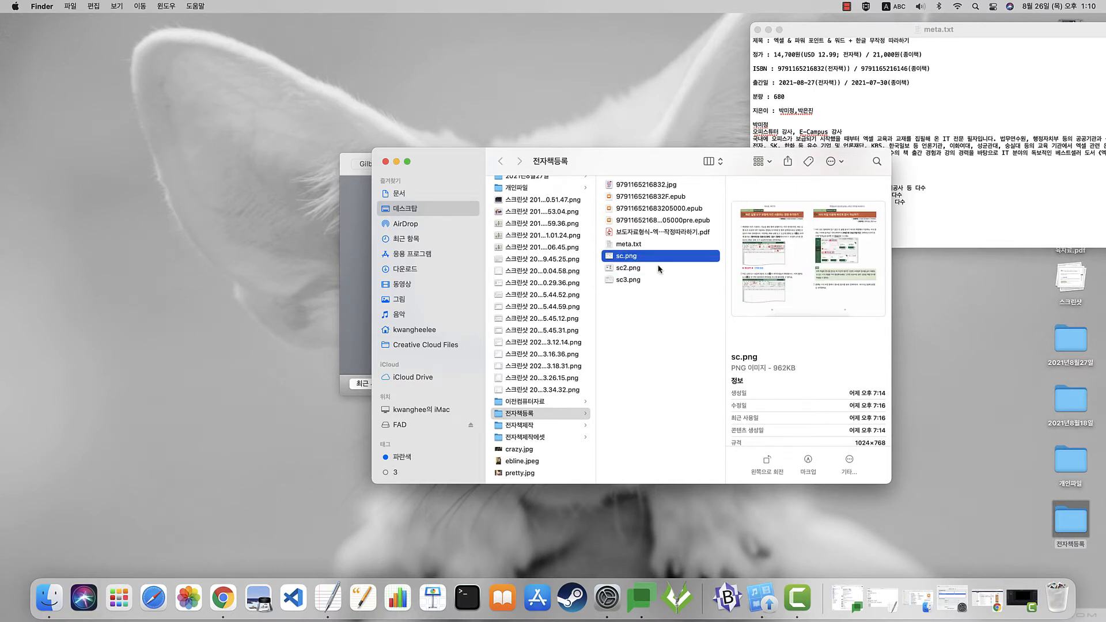
{"action": "left_click", "coordinate": [665, 210]}
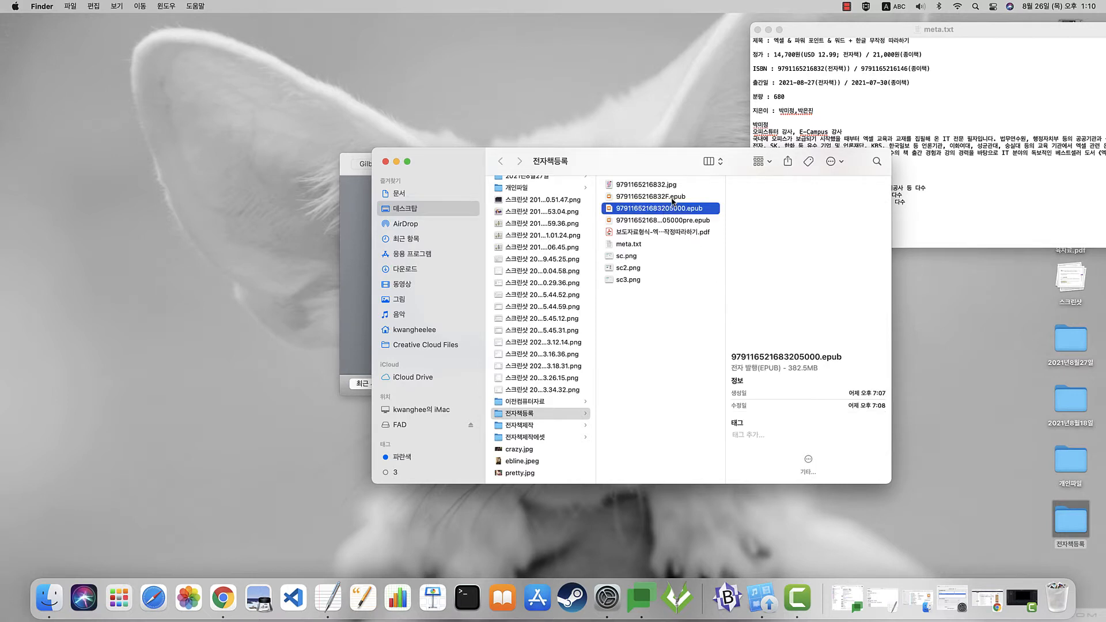
{"action": "left_click", "coordinate": [671, 200]}
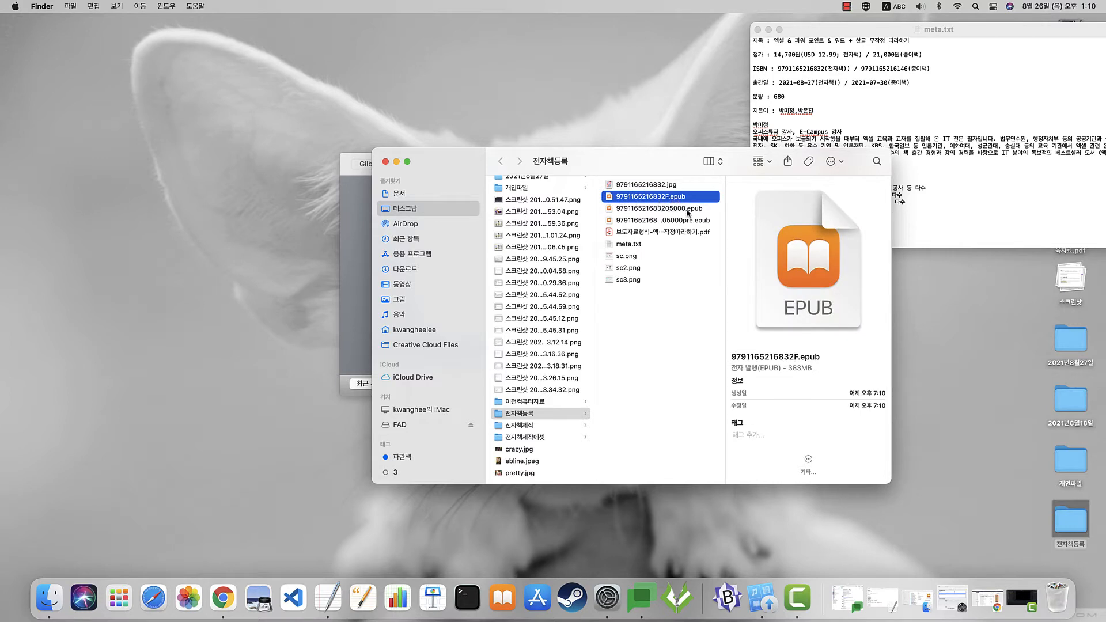
{"action": "left_click", "coordinate": [687, 211]}
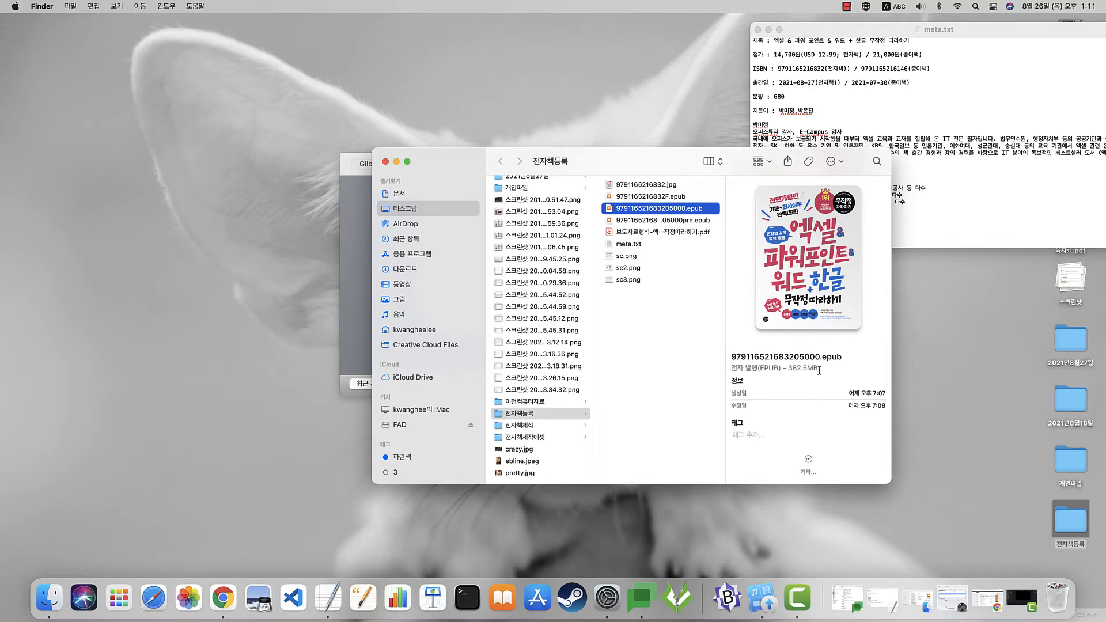
{"action": "left_click", "coordinate": [365, 281]}
{"action": "left_click", "coordinate": [633, 424]}
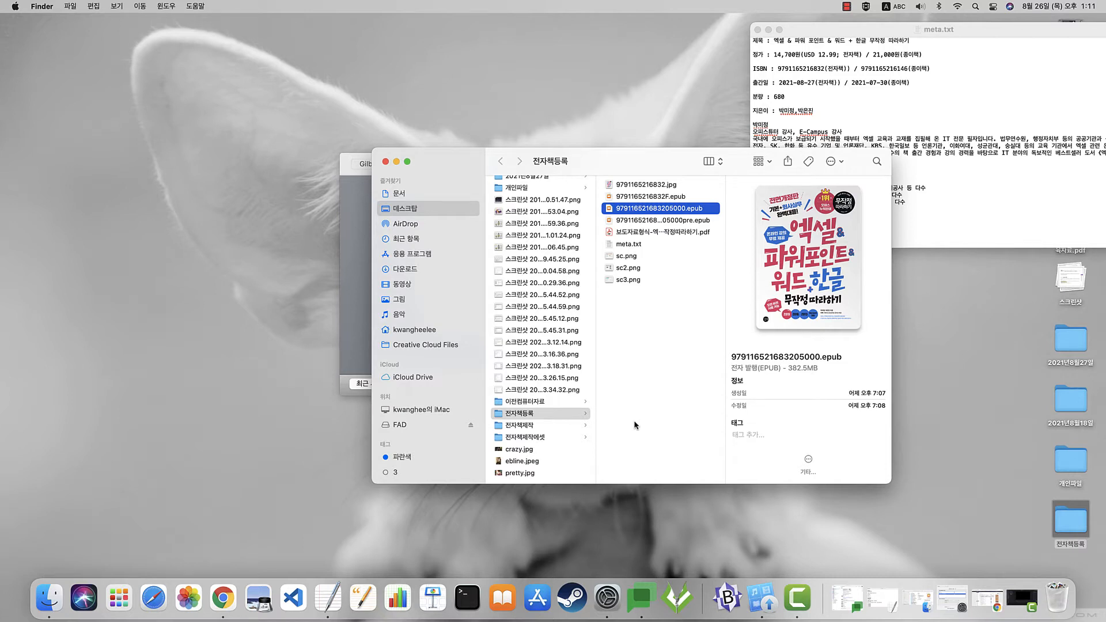
{"action": "left_click", "coordinate": [676, 222]}
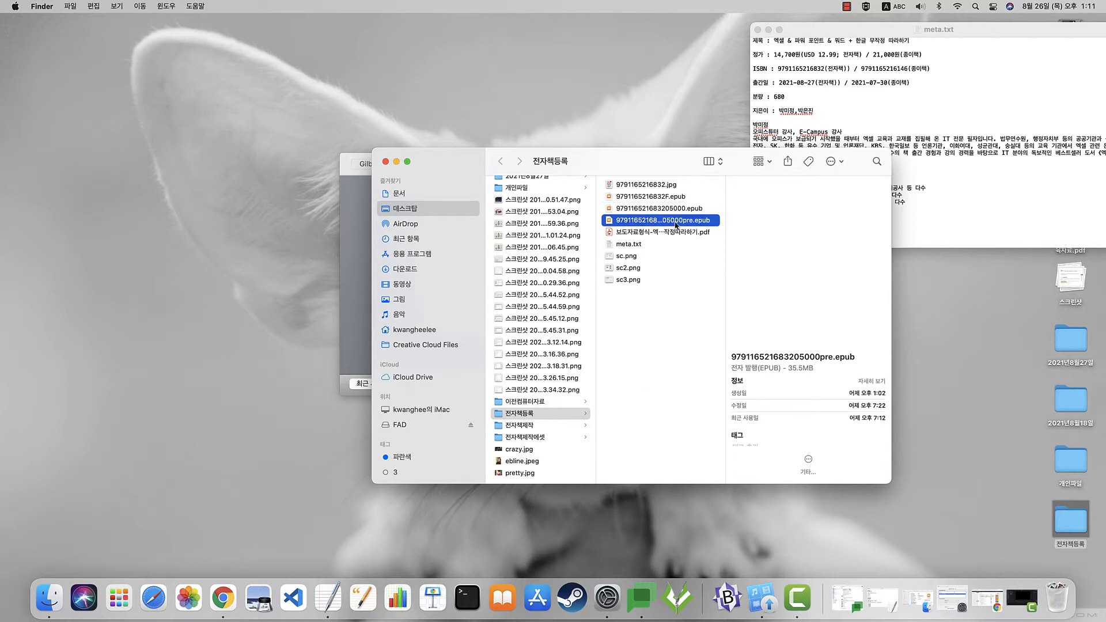
{"action": "left_click", "coordinate": [676, 224]}
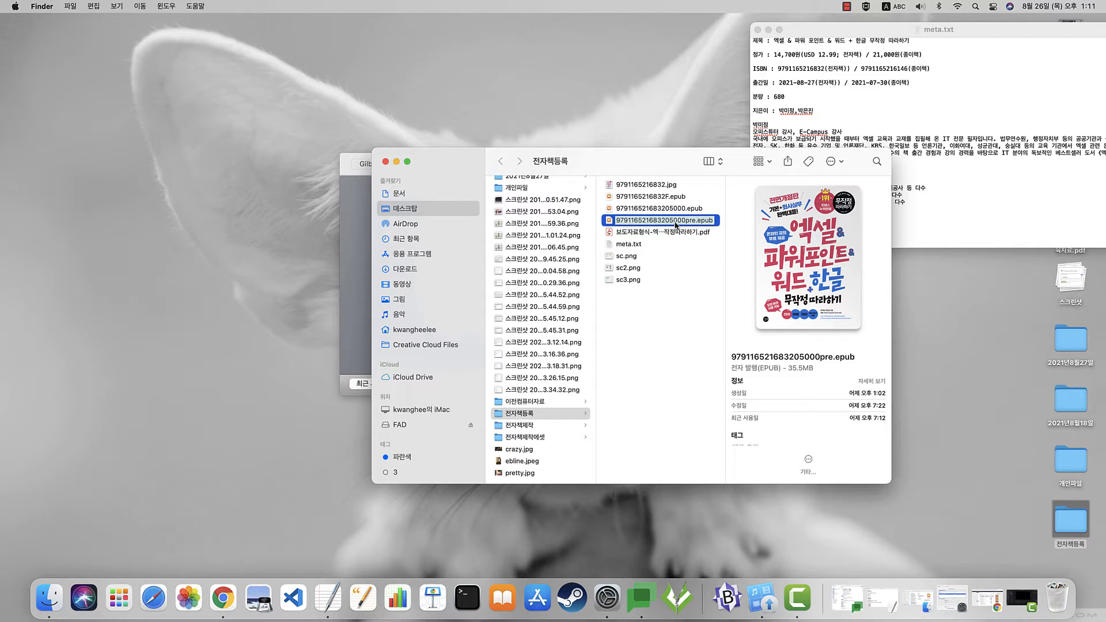
{"action": "left_click", "coordinate": [676, 210]}
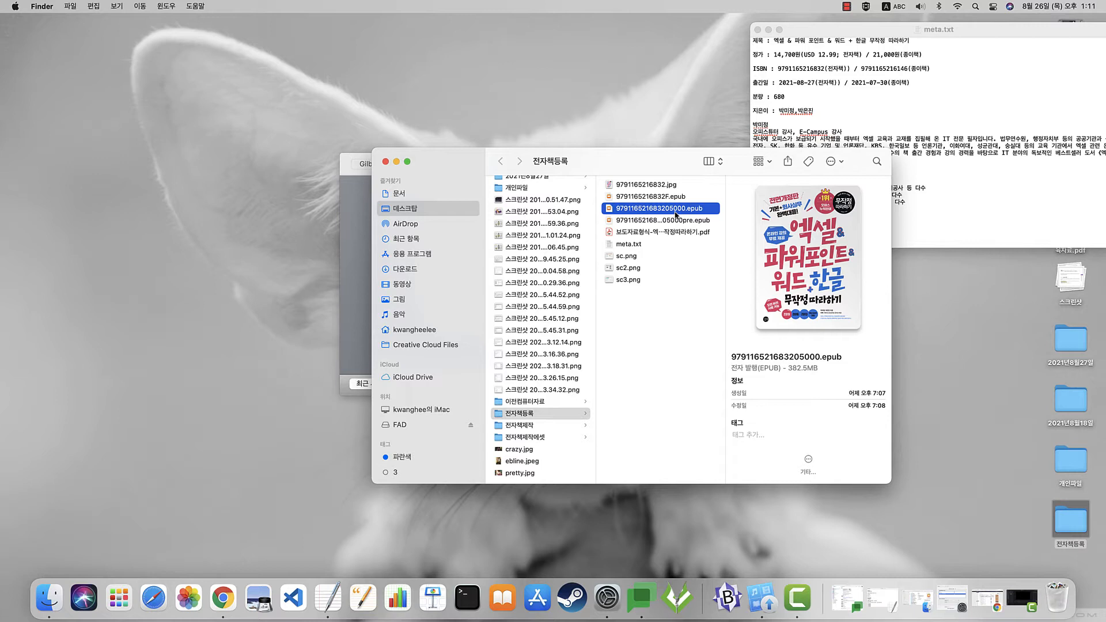
Review the book metadata in meta.txt and move its text window clear of the folder's file list
{"action": "left_click", "coordinate": [667, 247]}
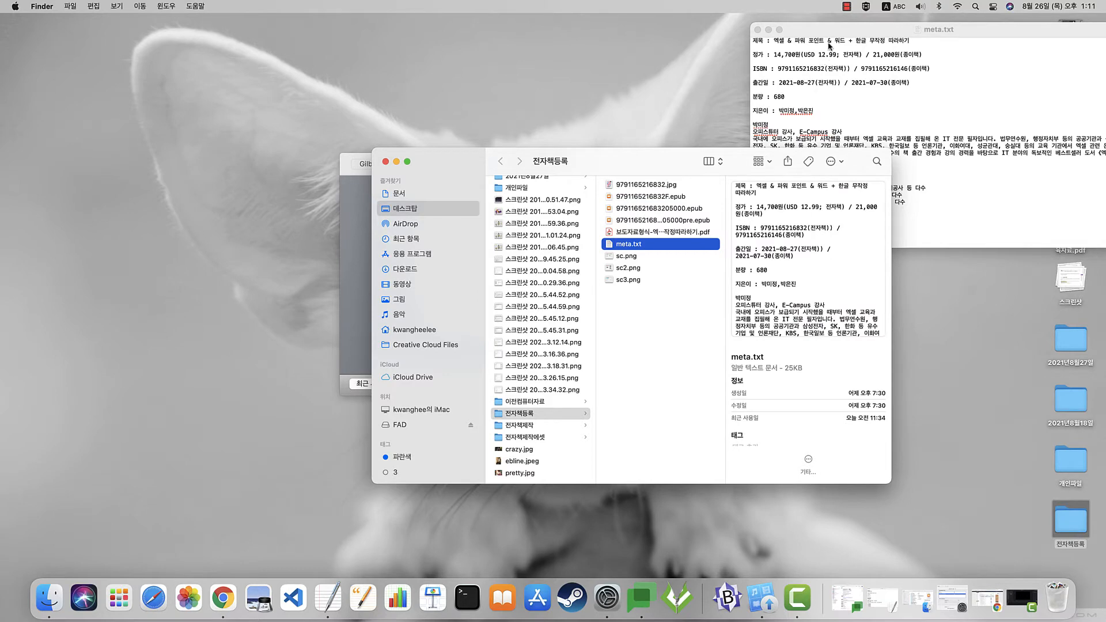
{"action": "left_click_drag", "start_coordinate": [863, 29], "coordinate": [678, 109]}
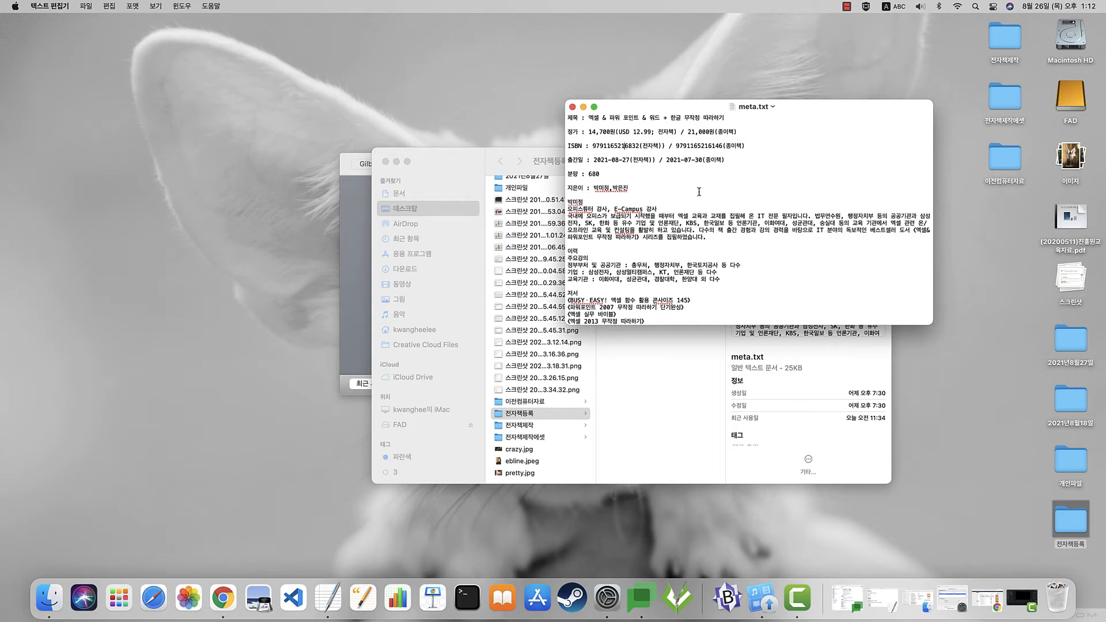
{"action": "scroll", "coordinate": [698, 193], "scroll_direction": "down", "scroll_amount": 5}
{"action": "scroll", "coordinate": [698, 193], "scroll_direction": "up", "scroll_amount": 5}
{"action": "left_click_drag", "start_coordinate": [678, 107], "coordinate": [830, 23]}
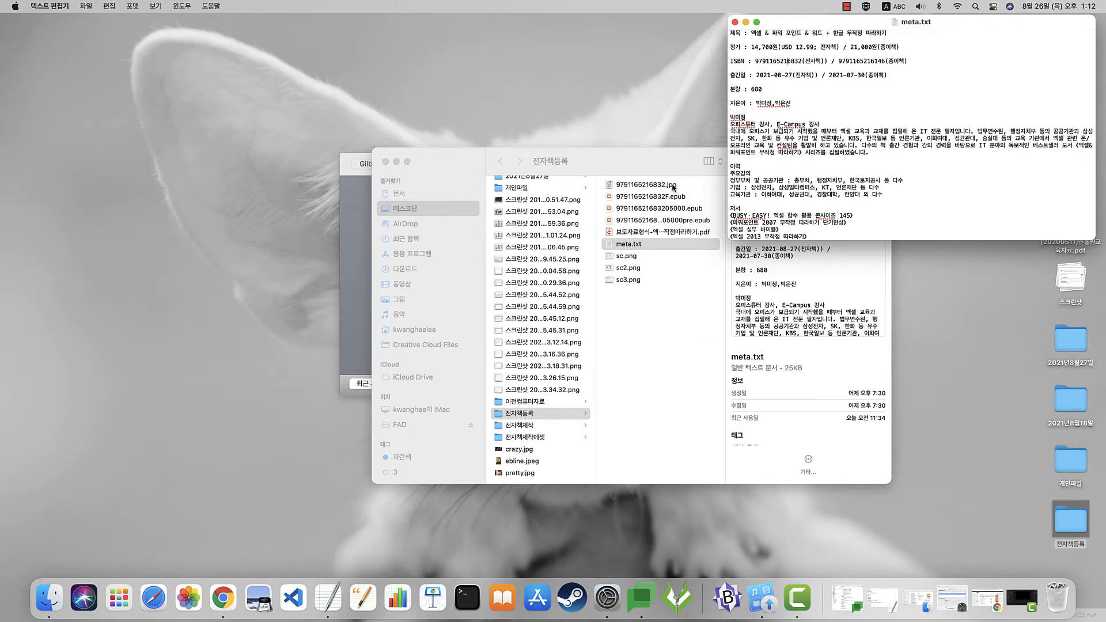
Arrange the template chooser and the 전자책등록 folder window so the templates and the book files are both visible
{"action": "left_click", "coordinate": [356, 292]}
{"action": "left_click_drag", "start_coordinate": [463, 164], "coordinate": [419, 179]}
{"action": "left_click", "coordinate": [618, 160]}
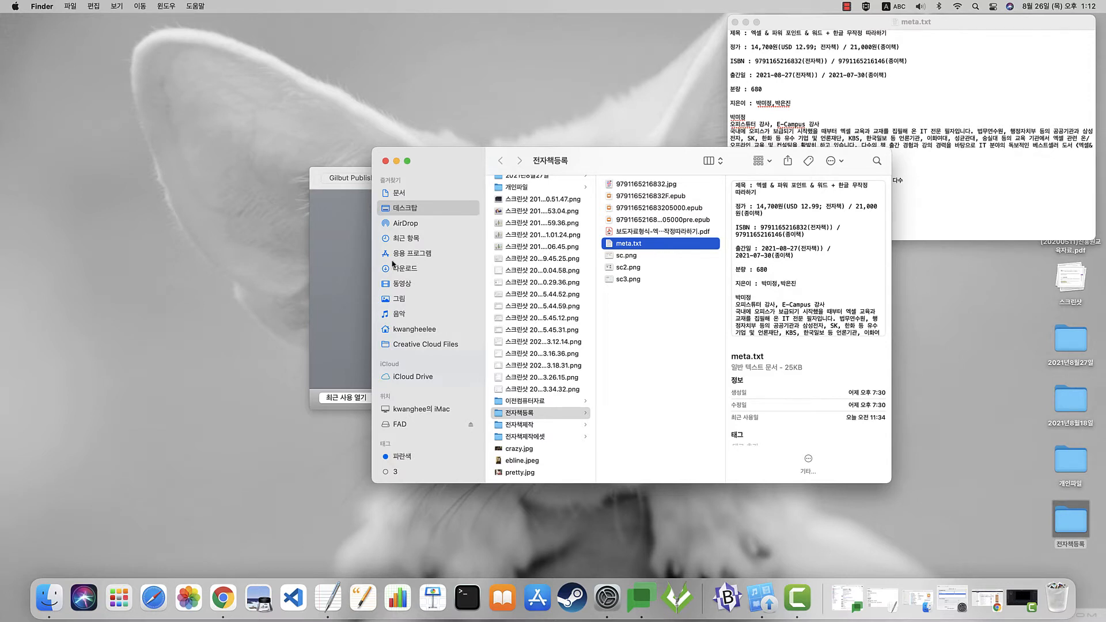
{"action": "left_click", "coordinate": [324, 242]}
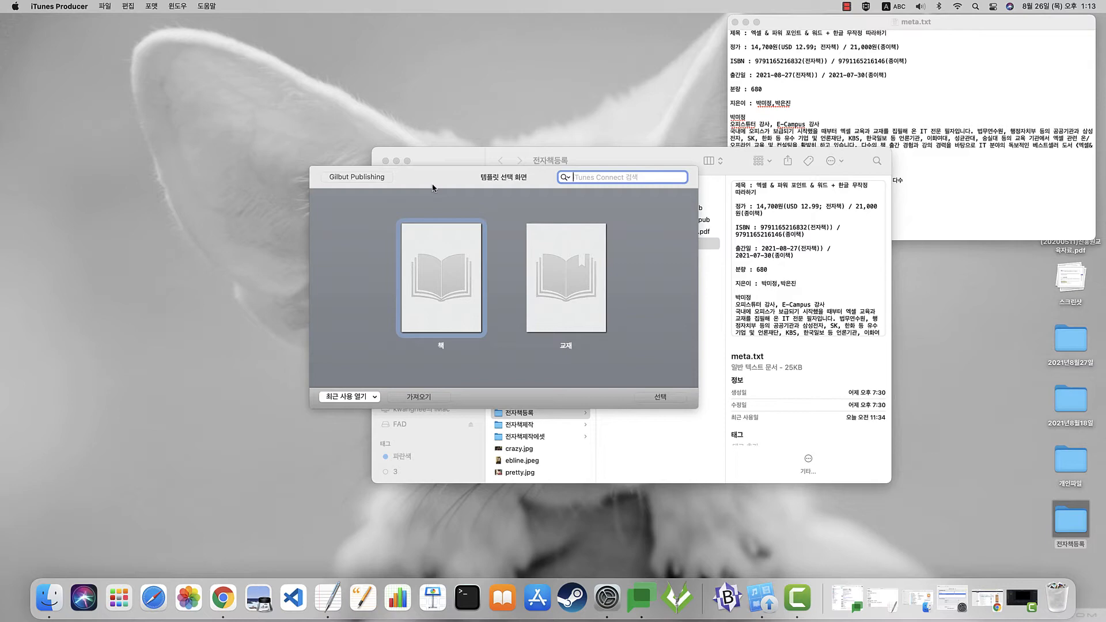
{"action": "left_click_drag", "start_coordinate": [433, 188], "coordinate": [419, 122]}
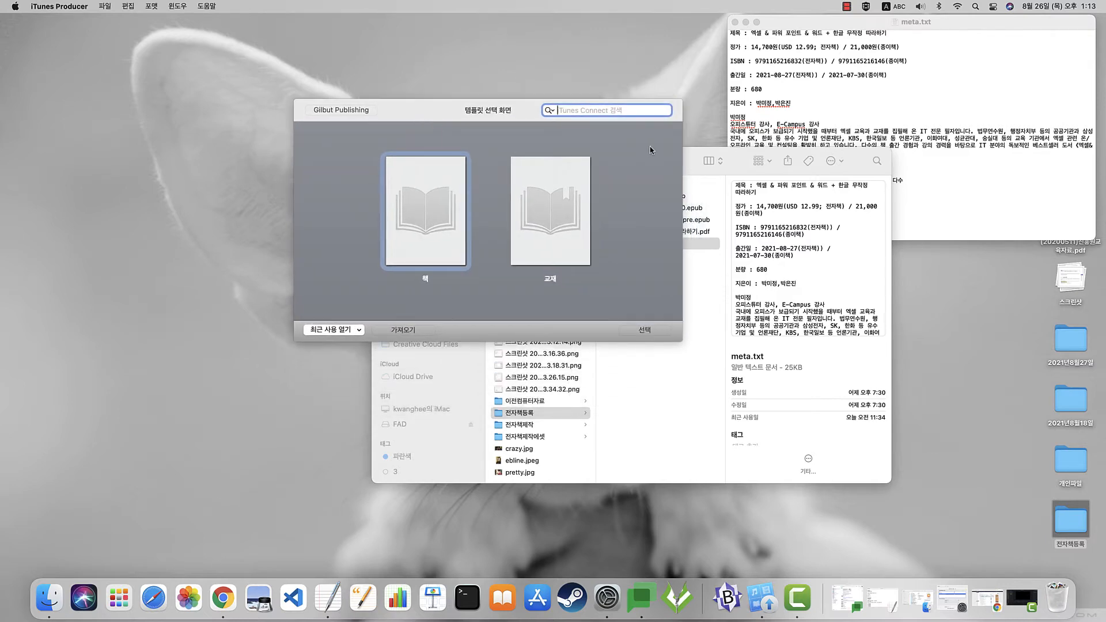
{"action": "left_click_drag", "start_coordinate": [727, 175], "coordinate": [812, 268]}
Create a new book package from the 책 (book) template in iTunes Producer
{"action": "left_click", "coordinate": [426, 176]}
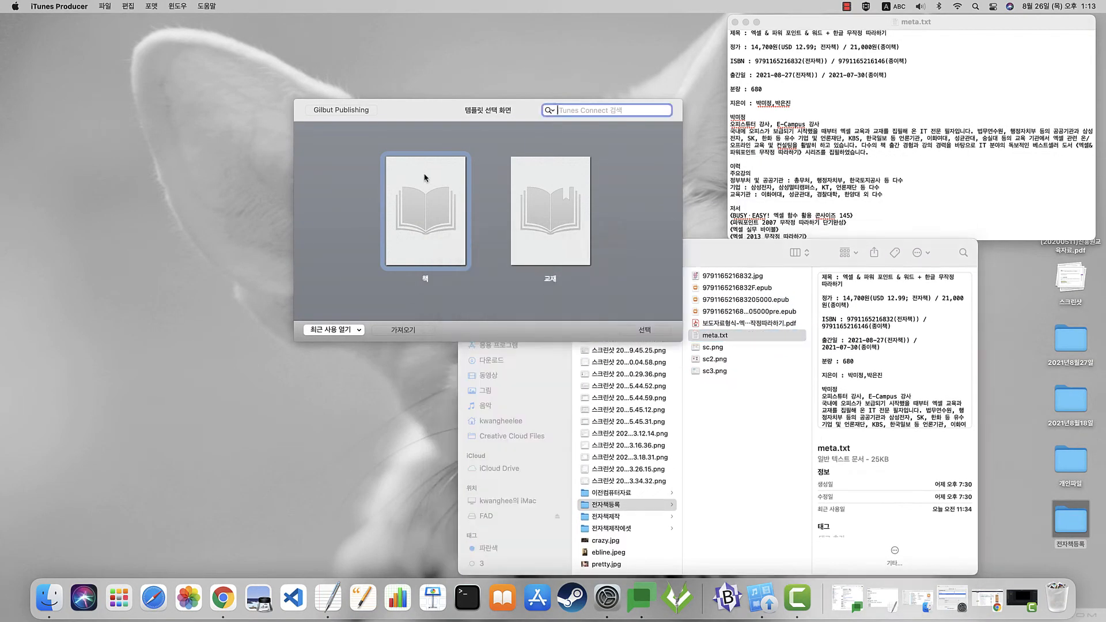
{"action": "double_click", "coordinate": [433, 206]}
{"action": "mouse_move", "coordinate": [534, 100]}
{"action": "left_mouse_down"}
{"action": "mouse_move", "coordinate": [492, 97]}
{"action": "mouse_move", "coordinate": [518, 95]}
{"action": "left_mouse_up"}
{"action": "left_click", "coordinate": [410, 136]}
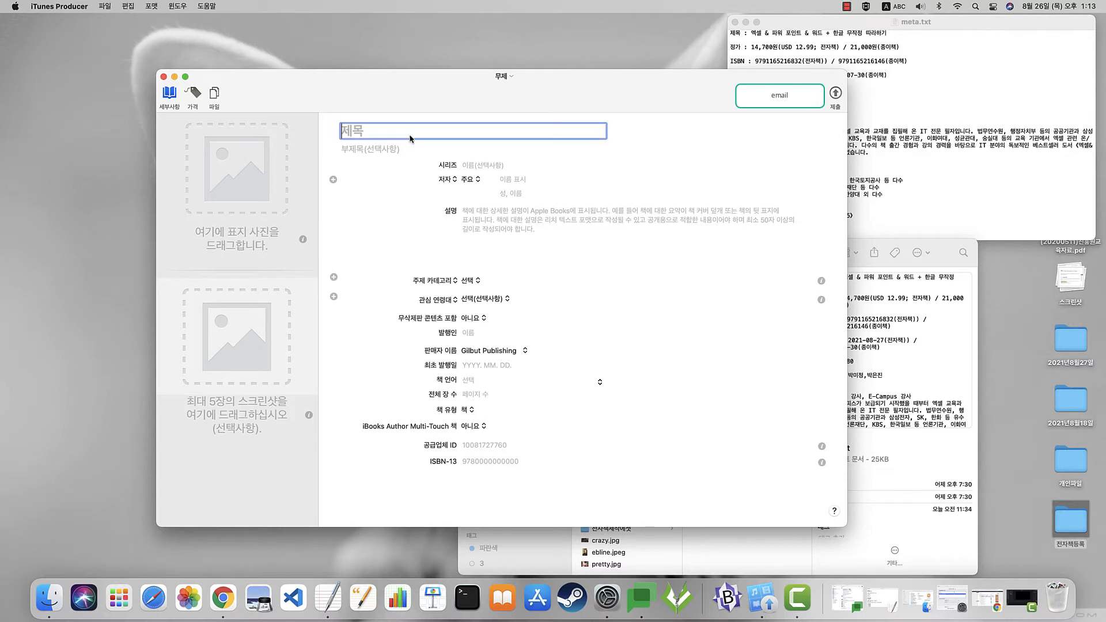
{"action": "key", "text": "Tab"}
{"action": "key", "text": "Tab"}
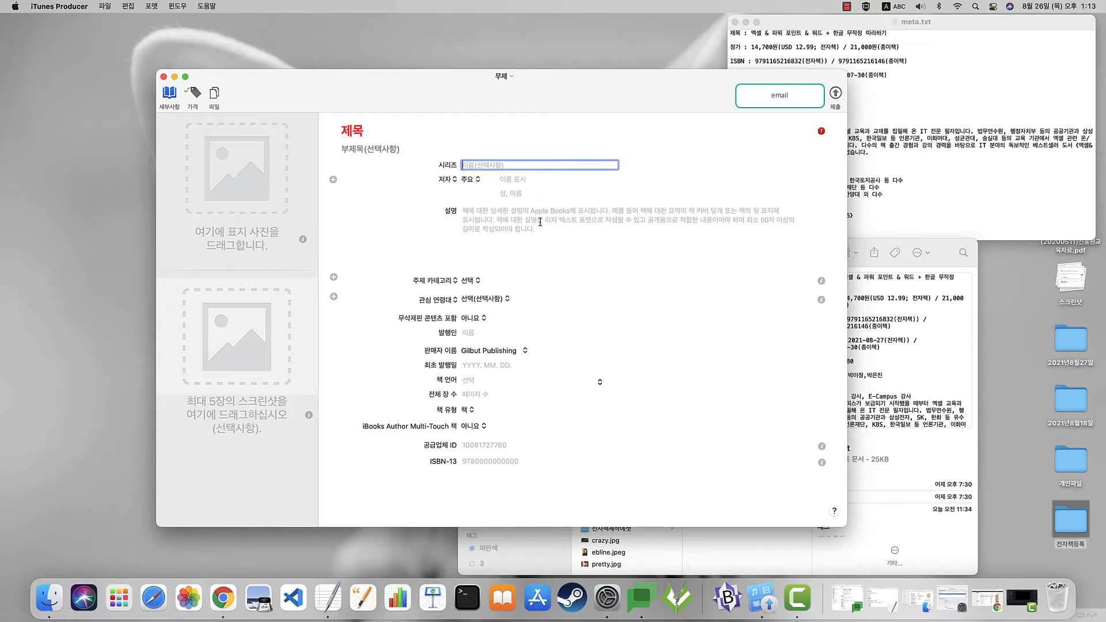
Copy the title "엑셀 & 파워 포인트 & 워드 + 한글 무작정 따라하기" from meta.txt into the book's title field
{"action": "left_click", "coordinate": [374, 130]}
{"action": "left_click", "coordinate": [1040, 94]}
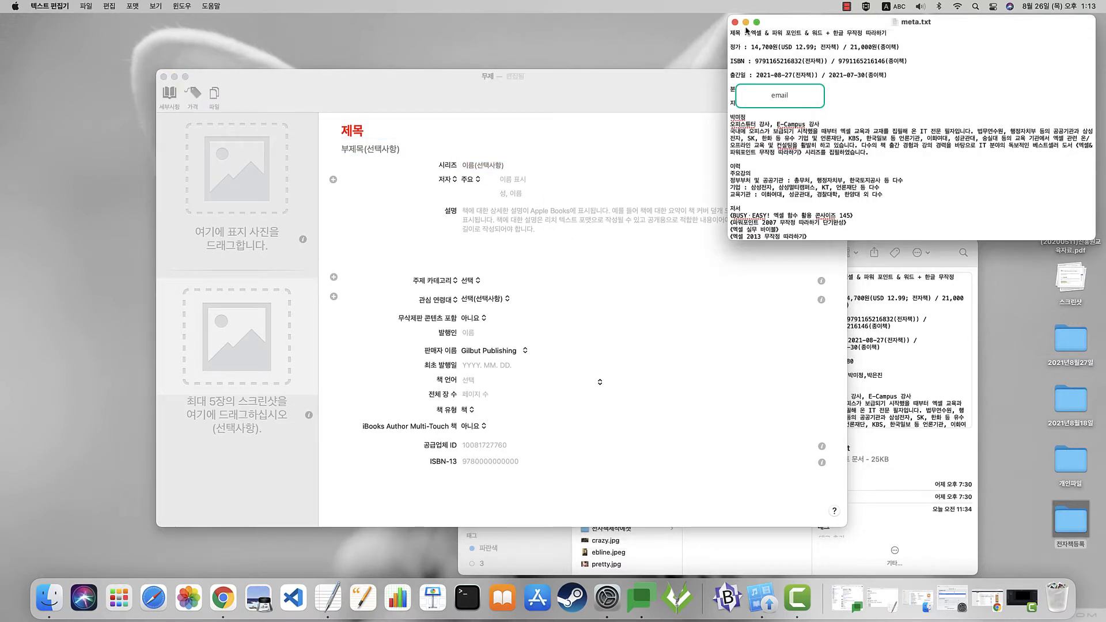
{"action": "left_click_drag", "start_coordinate": [751, 33], "coordinate": [886, 33]}
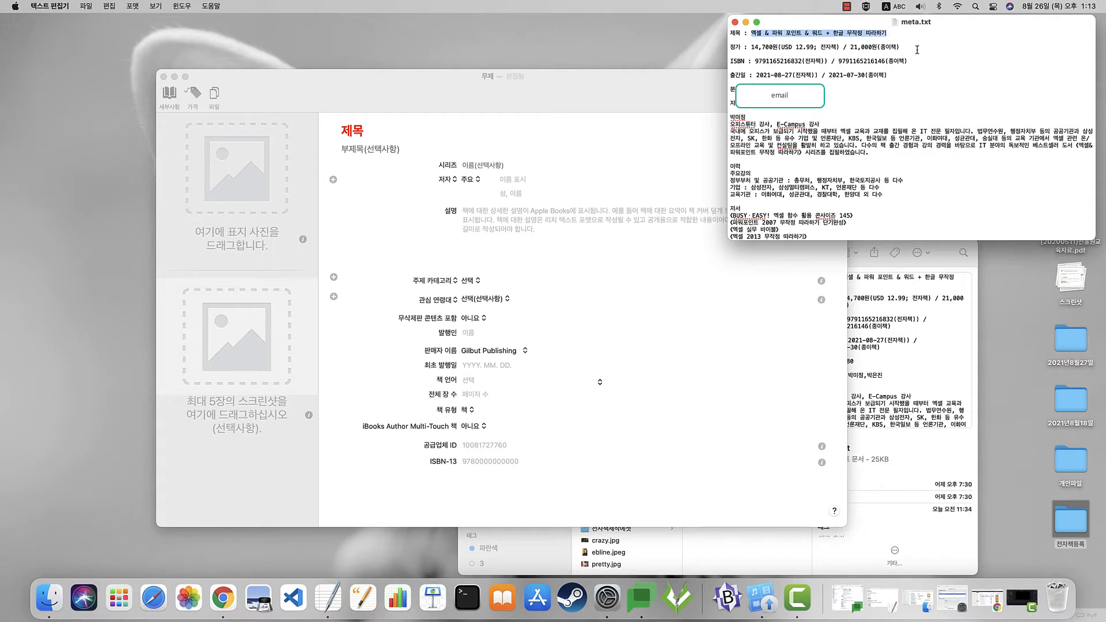
{"action": "key", "text": "super+c"}
{"action": "left_click", "coordinate": [376, 138]}
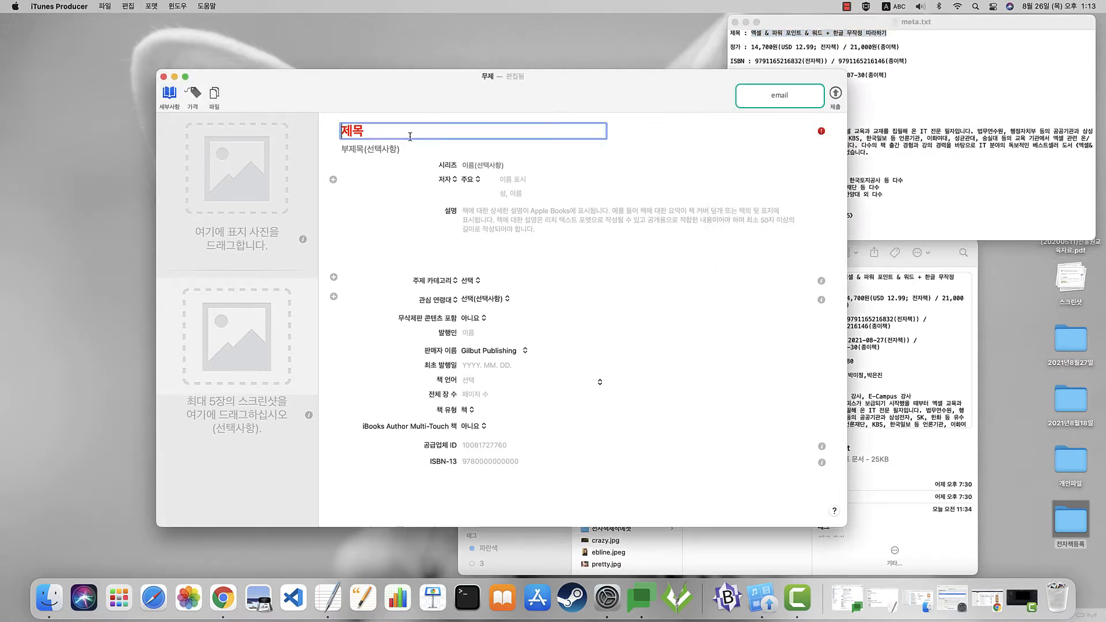
{"action": "key", "text": "super+v"}
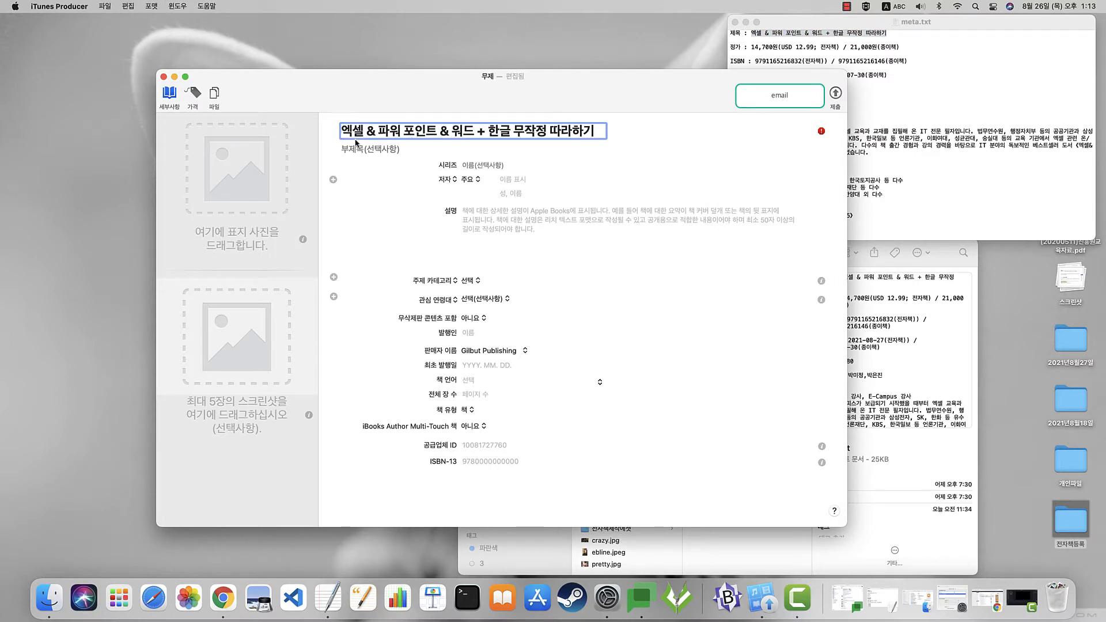
{"action": "key", "text": "super+a"}
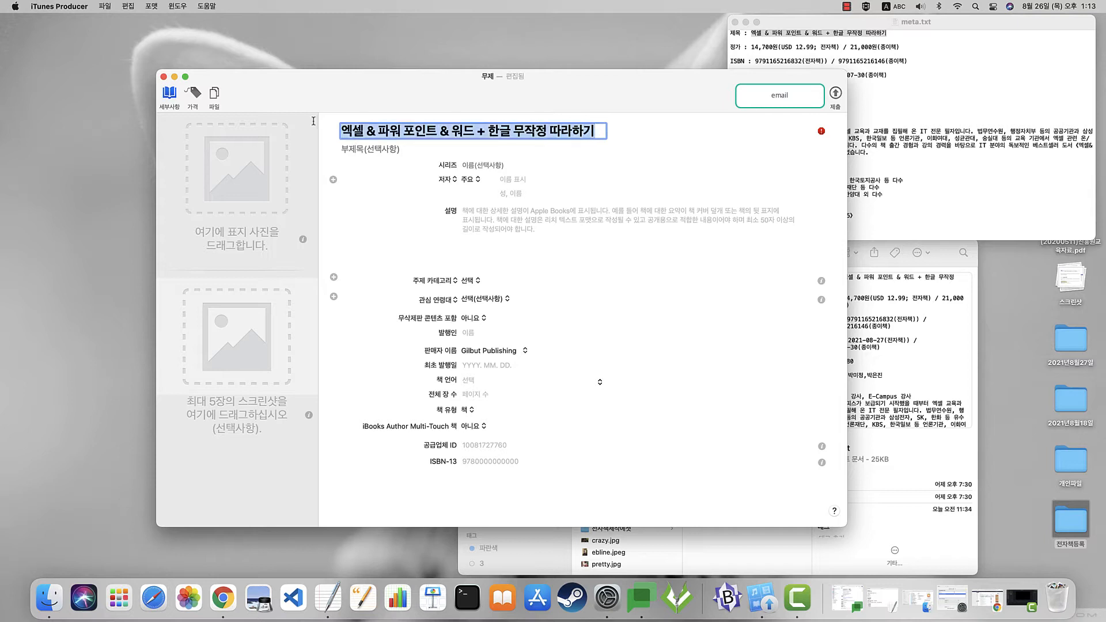
{"action": "left_click", "coordinate": [524, 136]}
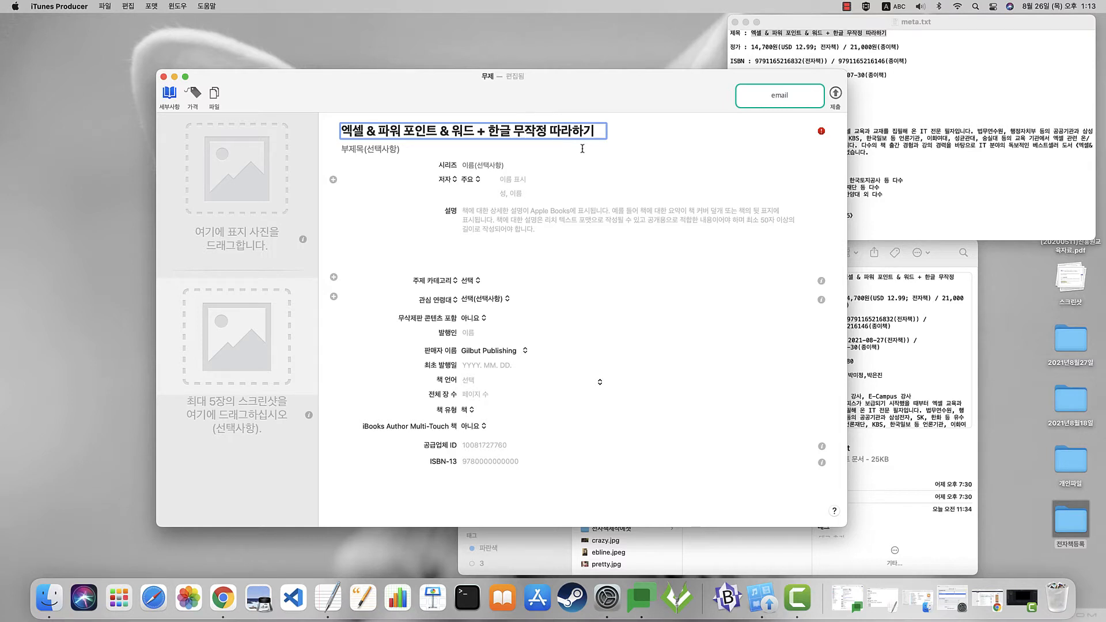
{"action": "left_click", "coordinate": [484, 165]}
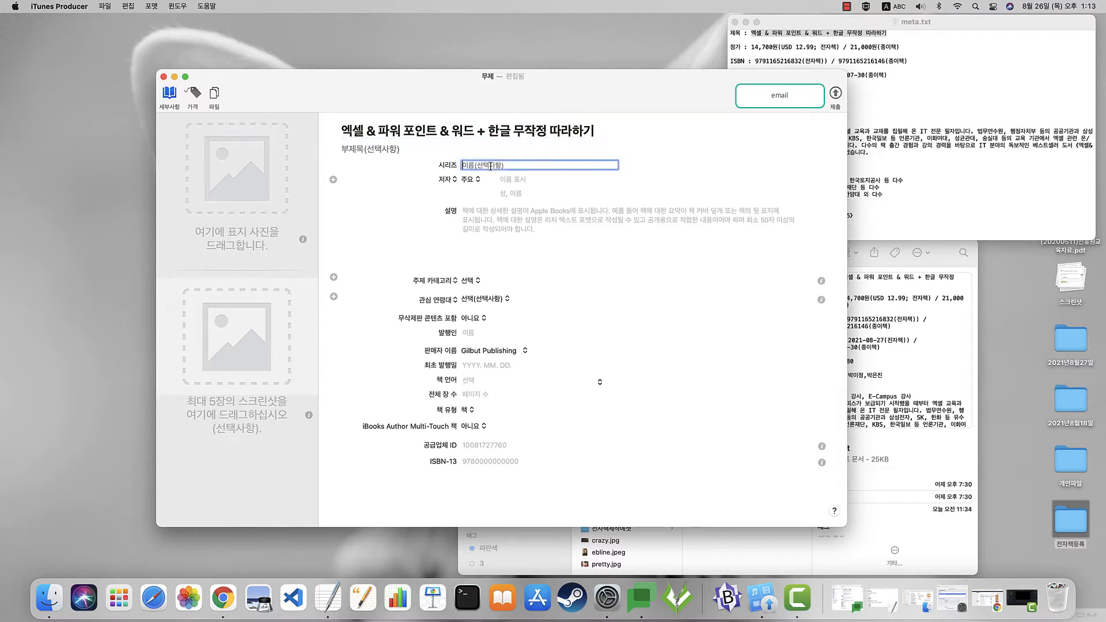
Copy "무작정 따라하기" from the end of the book title into the series (시리즈) field
{"action": "left_click_drag", "start_coordinate": [513, 132], "coordinate": [623, 138]}
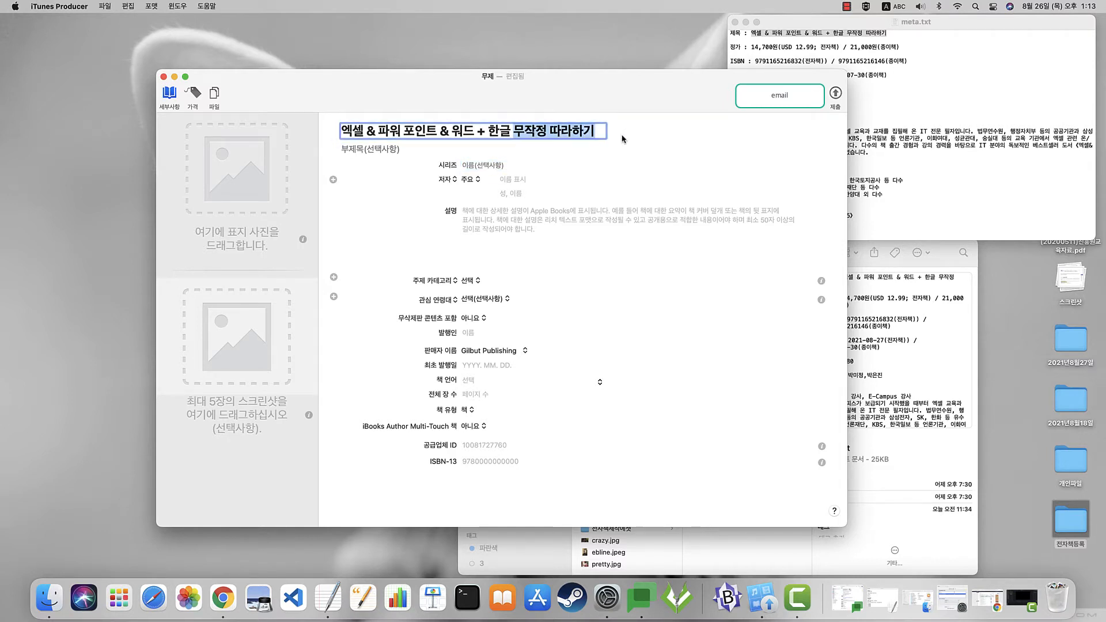
{"action": "key", "text": "super+c"}
{"action": "left_click", "coordinate": [494, 167]}
{"action": "key", "text": "super+v"}
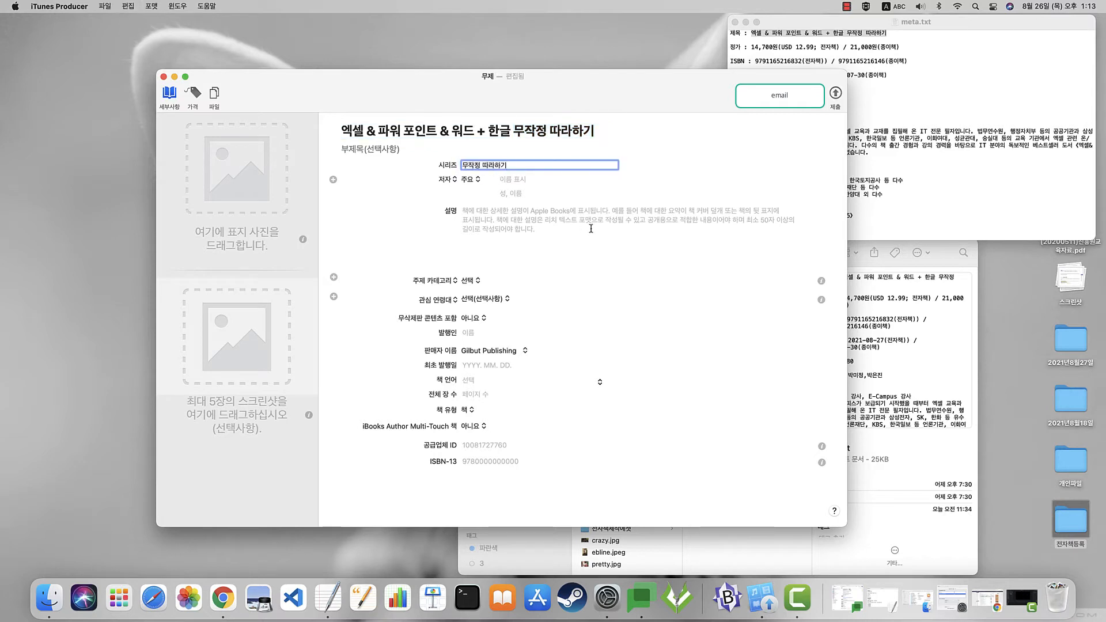
Enter the first author's display name from meta.txt, plus the sort name as surname, comma, given name
{"action": "left_click", "coordinate": [880, 115]}
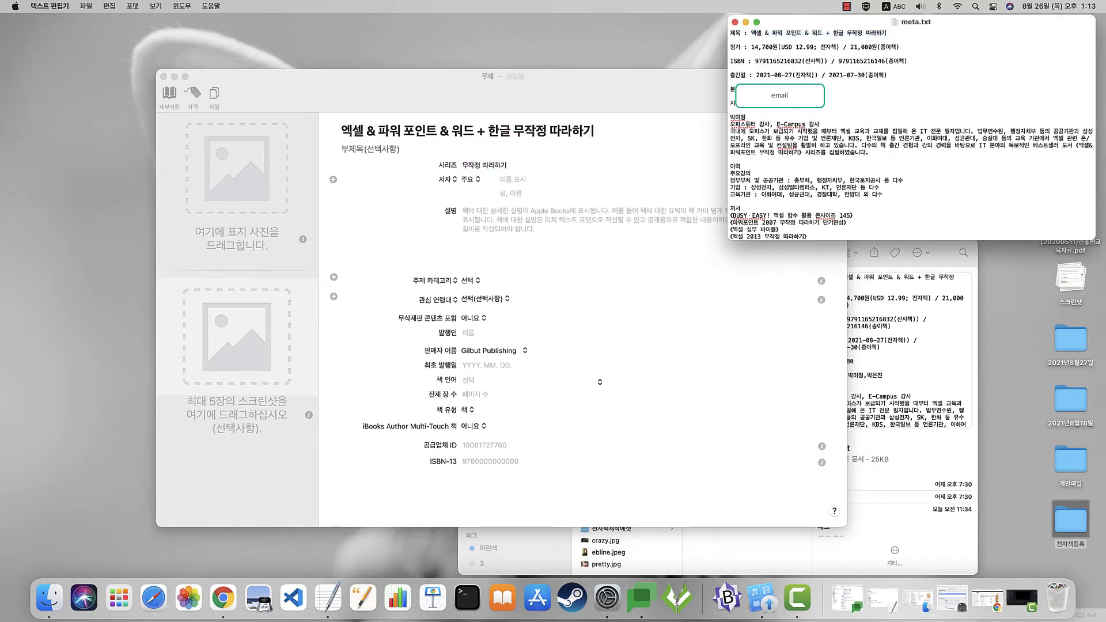
{"action": "left_click", "coordinate": [508, 178]}
{"action": "key", "text": "super+v"}
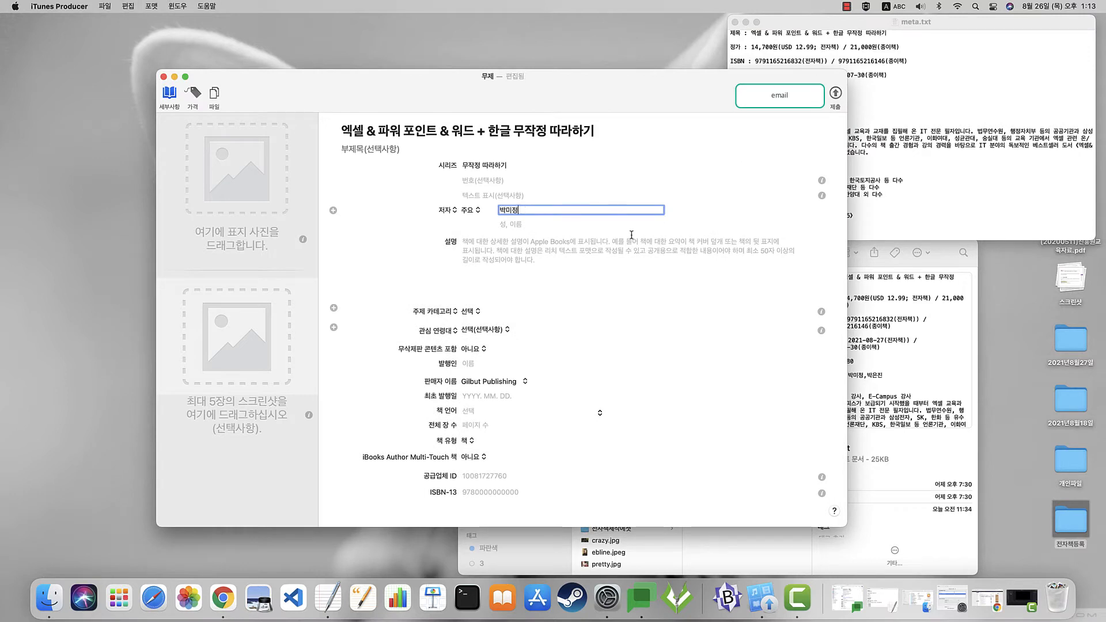
{"action": "left_click", "coordinate": [521, 223]}
{"action": "type", "text": "박미정"}
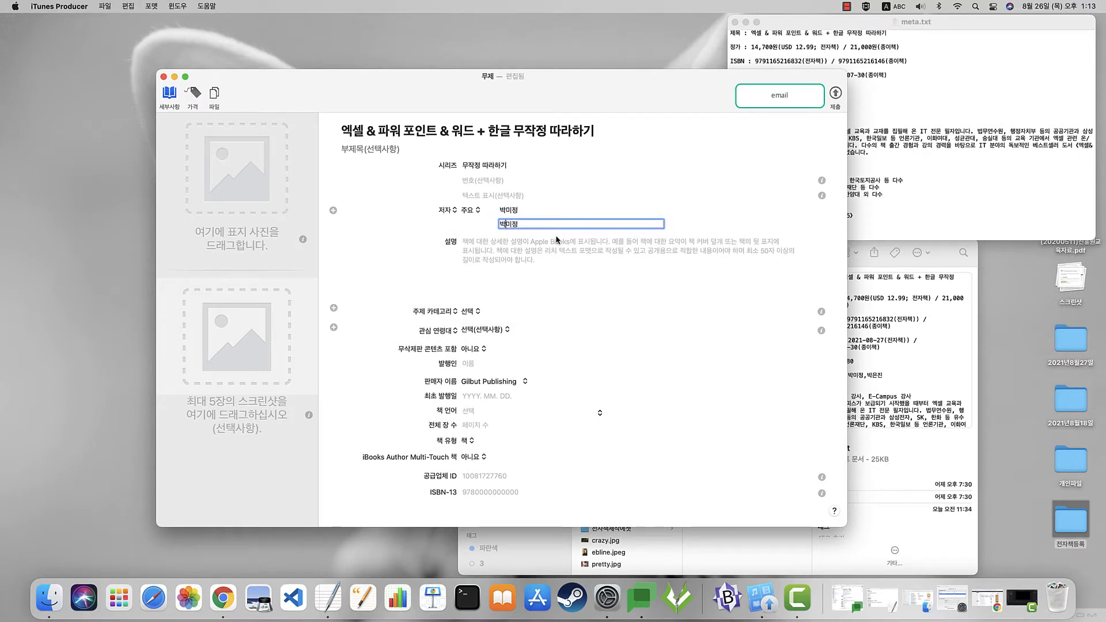
{"action": "type", "text": ","}
Add a second author entry with the co-author's display name from meta.txt and the surname-first, comma-separated sort name
{"action": "left_click", "coordinate": [333, 210]}
{"action": "left_click", "coordinate": [971, 124]}
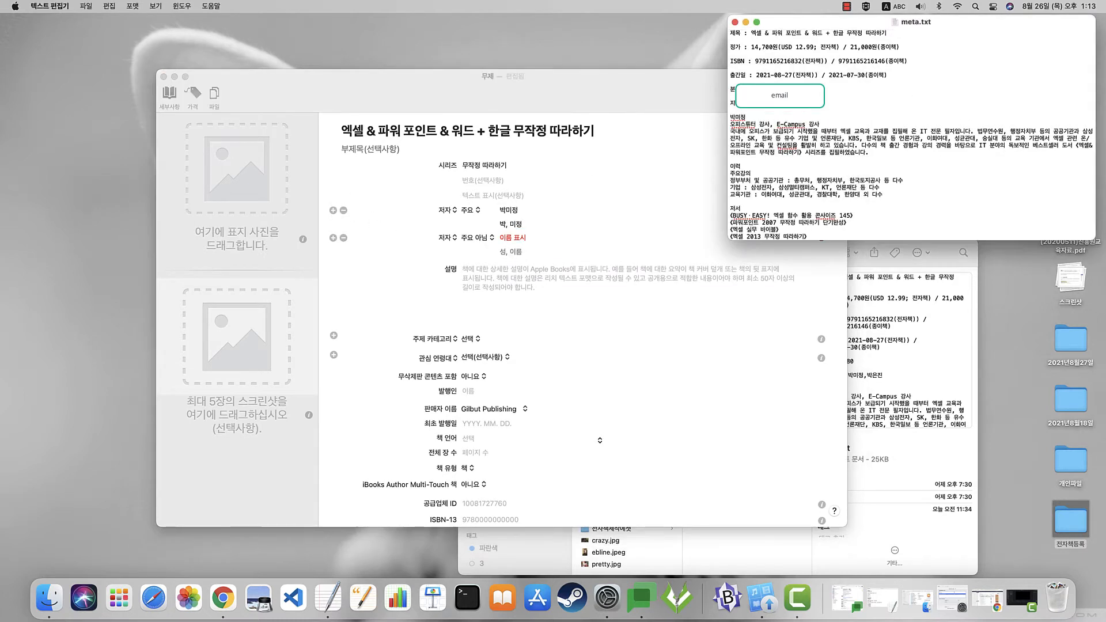
{"action": "left_click", "coordinate": [528, 238]}
{"action": "key", "text": "super+v"}
{"action": "left_click", "coordinate": [511, 252]}
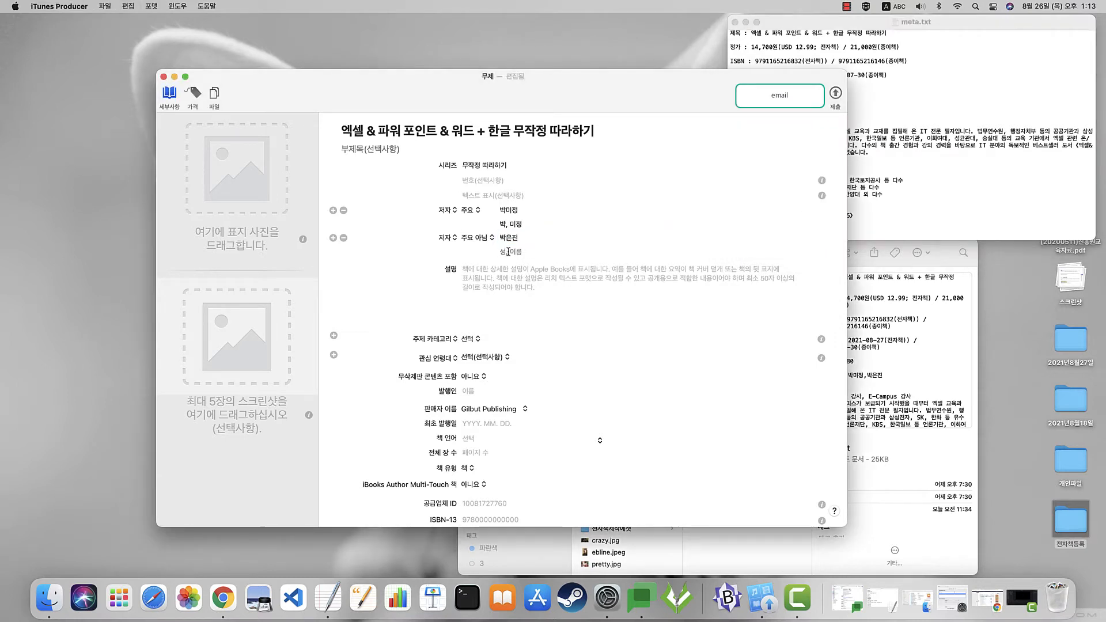
{"action": "type", "text": ", 은진"}
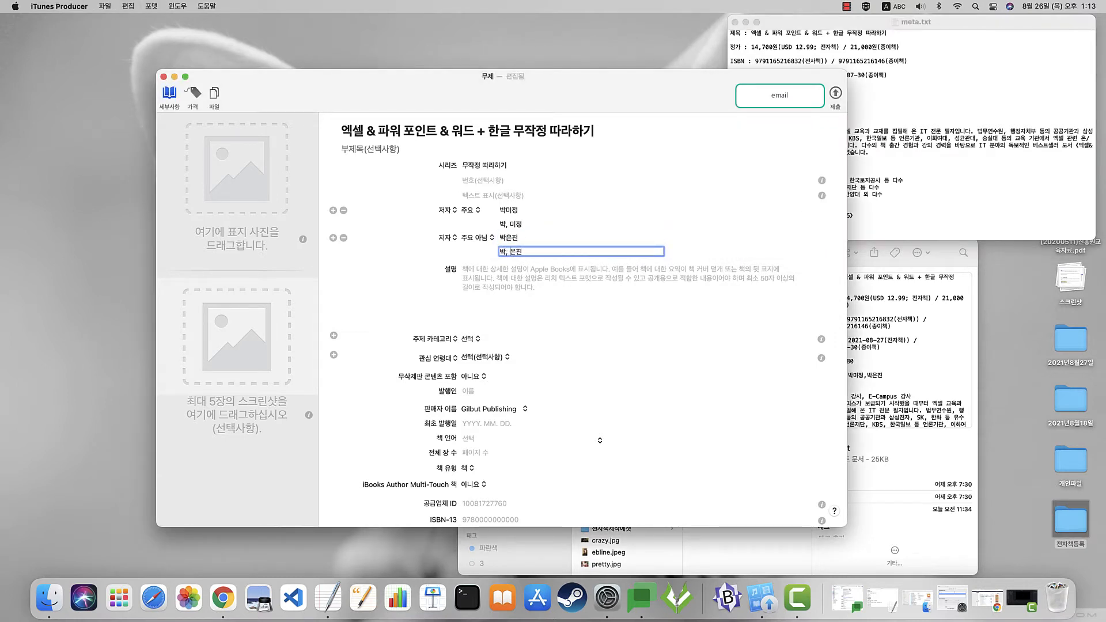
Set the second author's role to 주요 (primary)
{"action": "key", "text": "shift+Tab"}
{"action": "key", "text": "shift+Tab"}
{"action": "key", "text": "shift+Tab"}
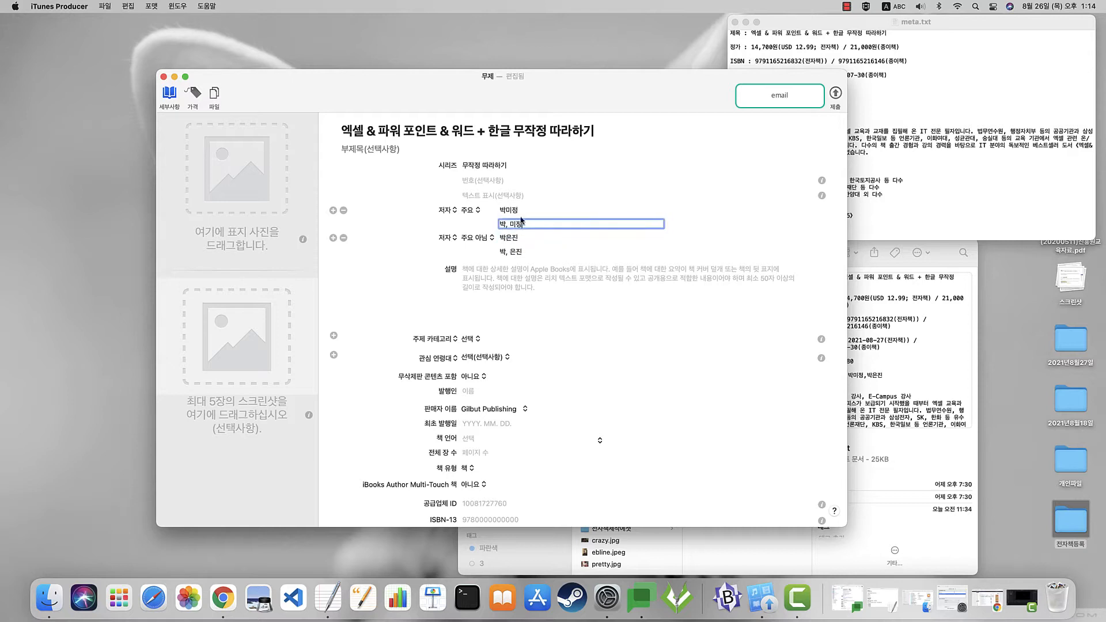
{"action": "left_click", "coordinate": [534, 224]}
{"action": "left_click", "coordinate": [482, 239]}
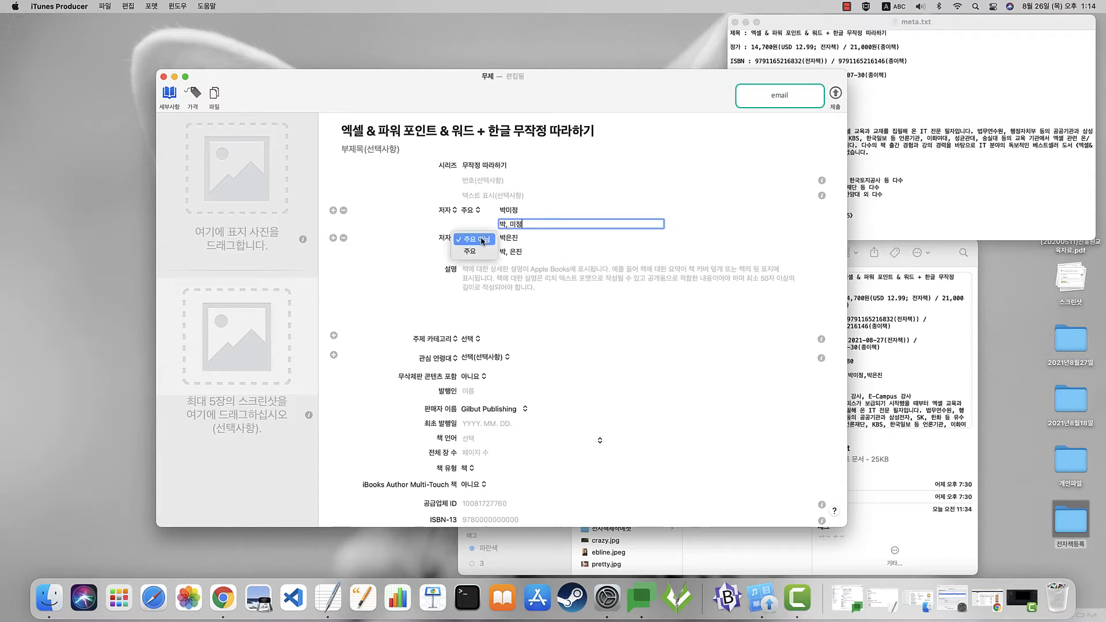
{"action": "left_click", "coordinate": [470, 251]}
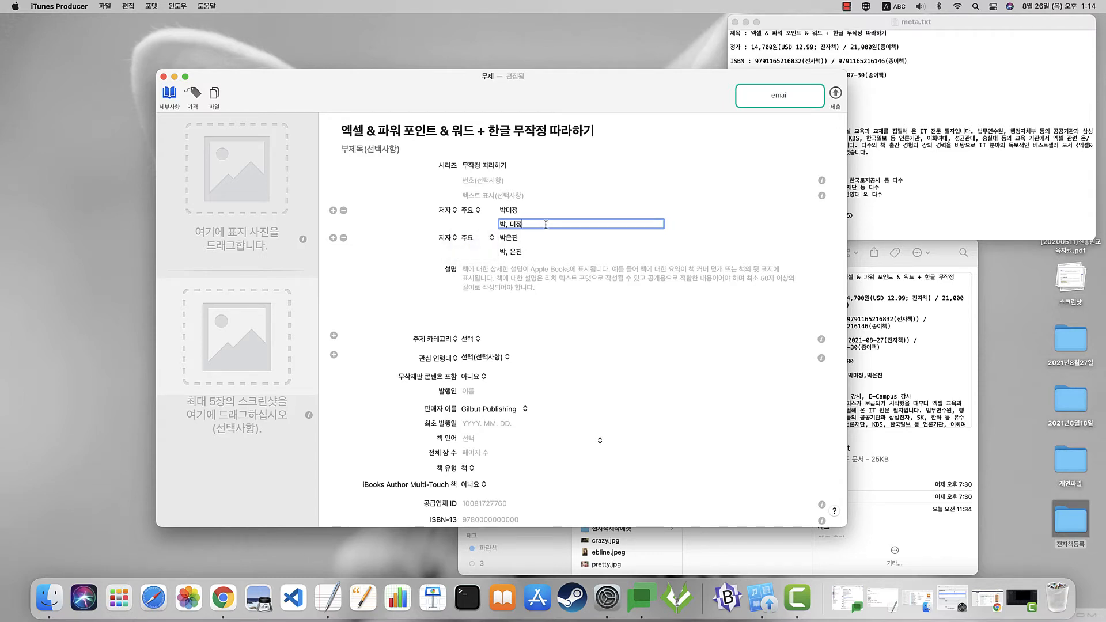
{"action": "key", "text": "shift+Tab"}
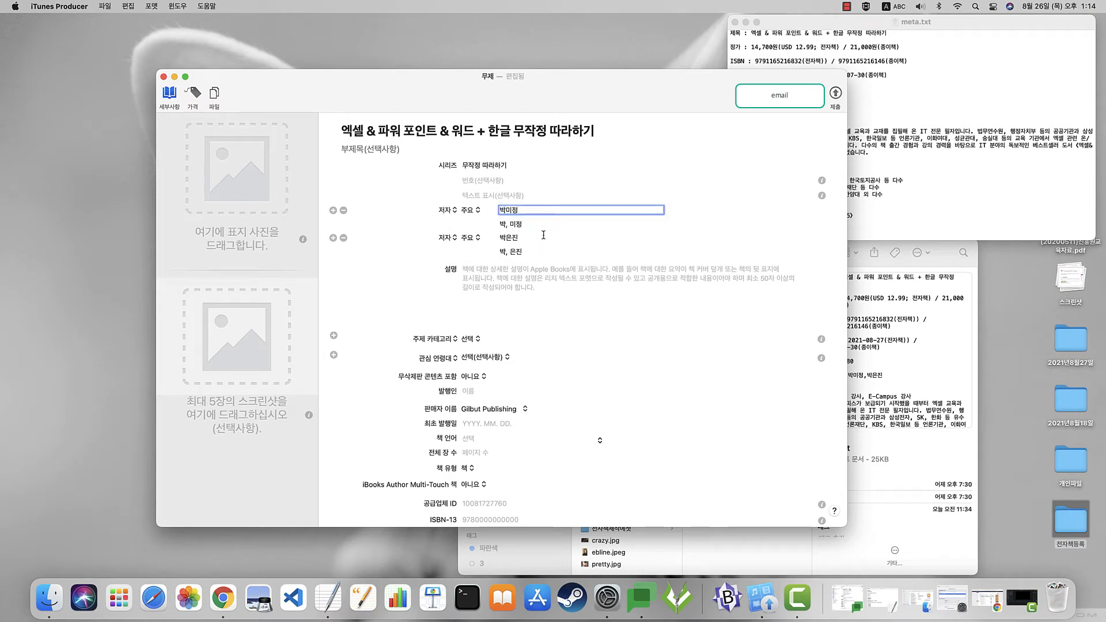
{"action": "left_click", "coordinate": [543, 237]}
{"action": "left_click", "coordinate": [542, 213]}
{"action": "key", "text": "Tab"}
{"action": "key", "text": "Tab"}
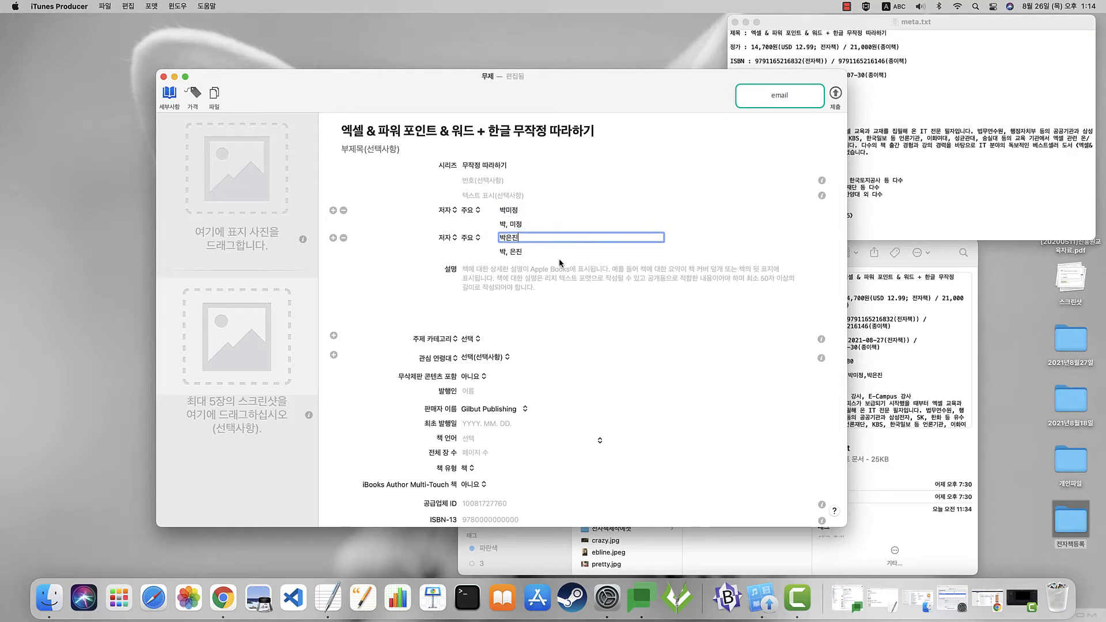
Copy the book introduction under the 내용 heading in meta.txt, up to the table of contents, into the description (설명) field
{"action": "left_click", "coordinate": [554, 293]}
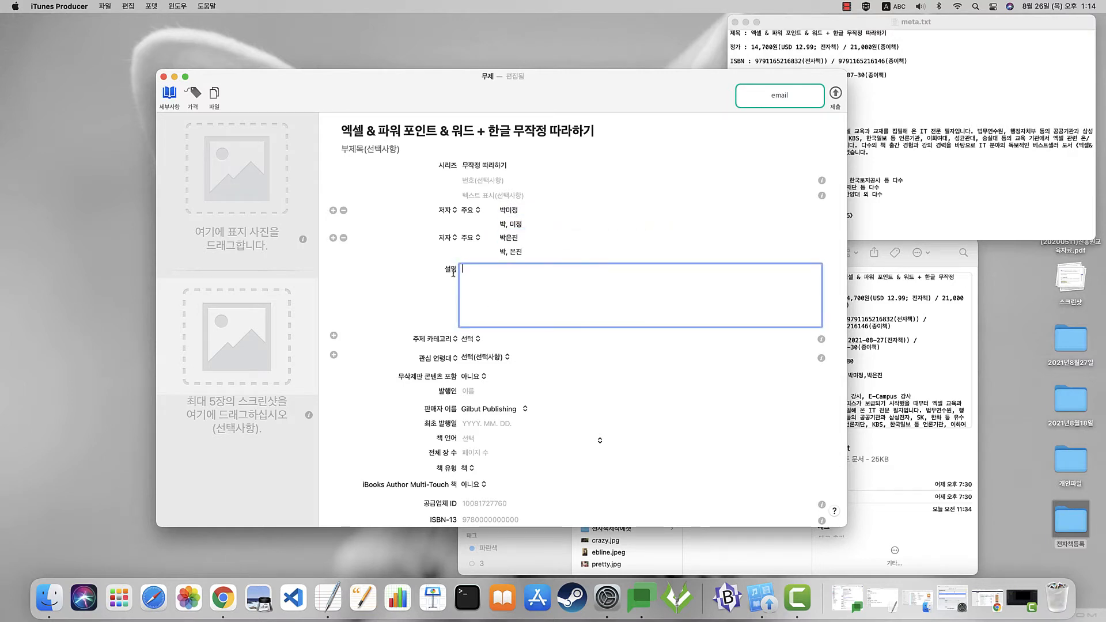
{"action": "left_click", "coordinate": [902, 177]}
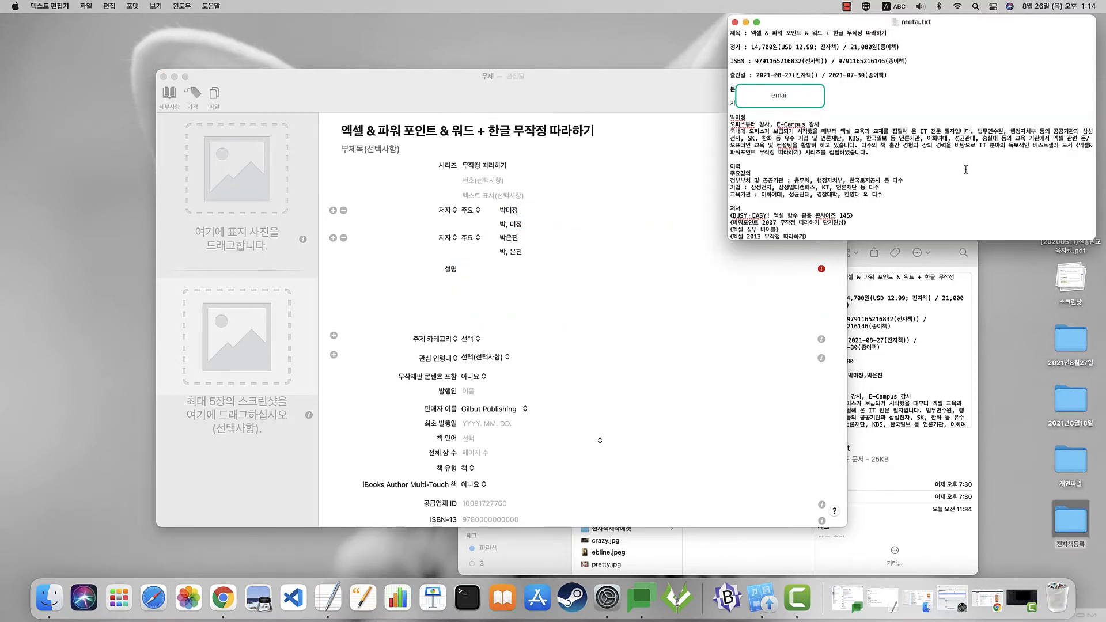
{"action": "scroll", "coordinate": [965, 170], "scroll_direction": "down", "scroll_amount": 5}
{"action": "scroll", "coordinate": [871, 155], "scroll_direction": "down", "scroll_amount": 7}
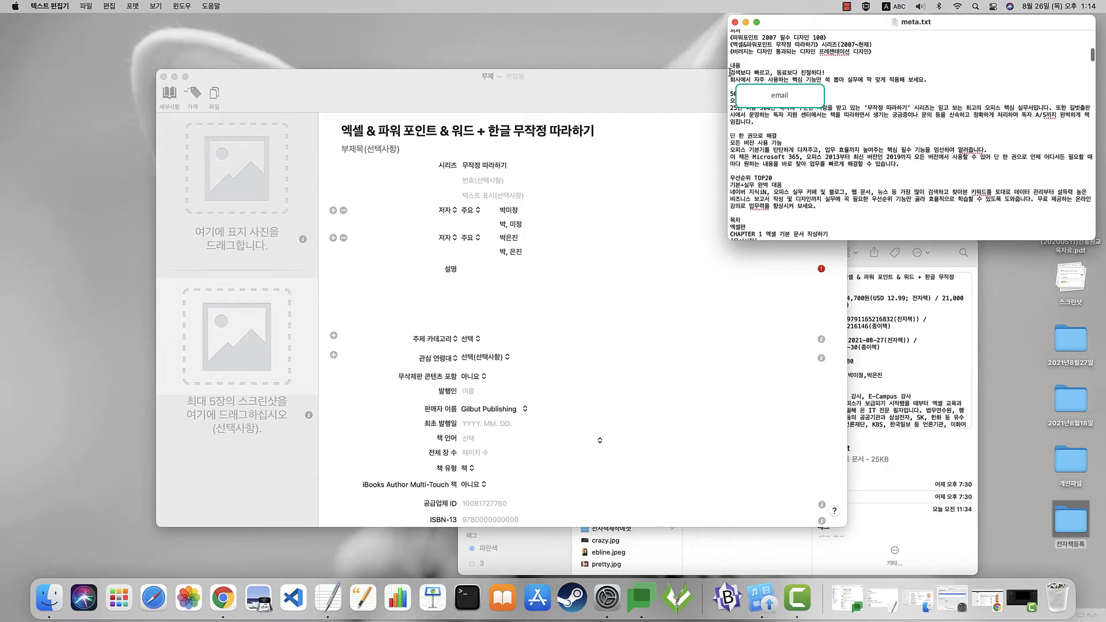
{"action": "left_click_drag", "start_coordinate": [730, 70], "coordinate": [836, 206]}
{"action": "key", "text": "super+c"}
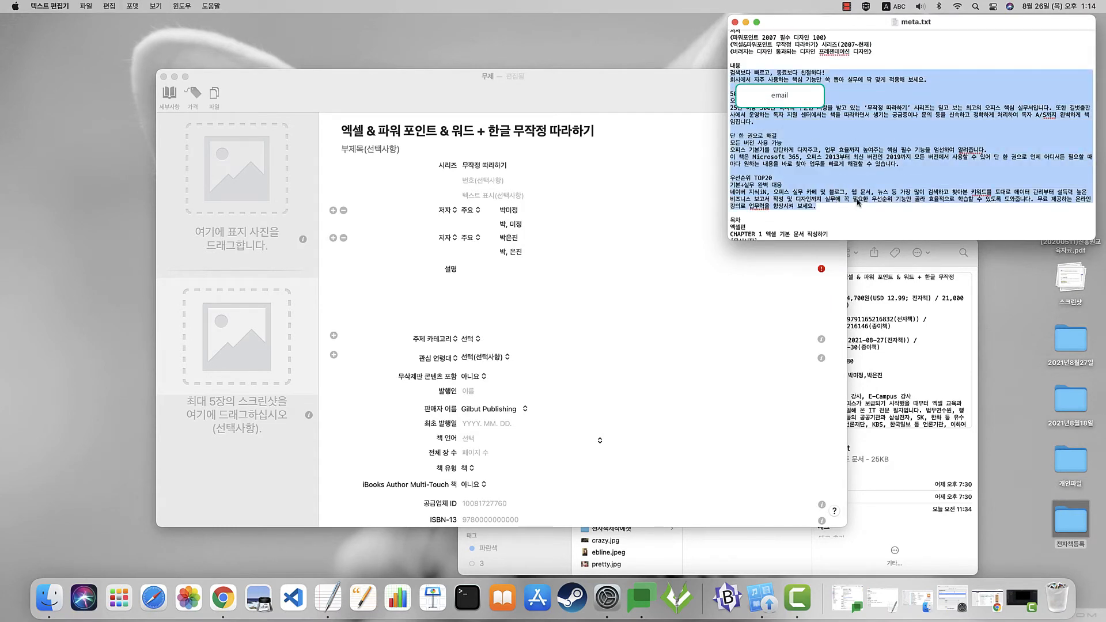
{"action": "left_click", "coordinate": [576, 291]}
{"action": "key", "text": "super+v"}
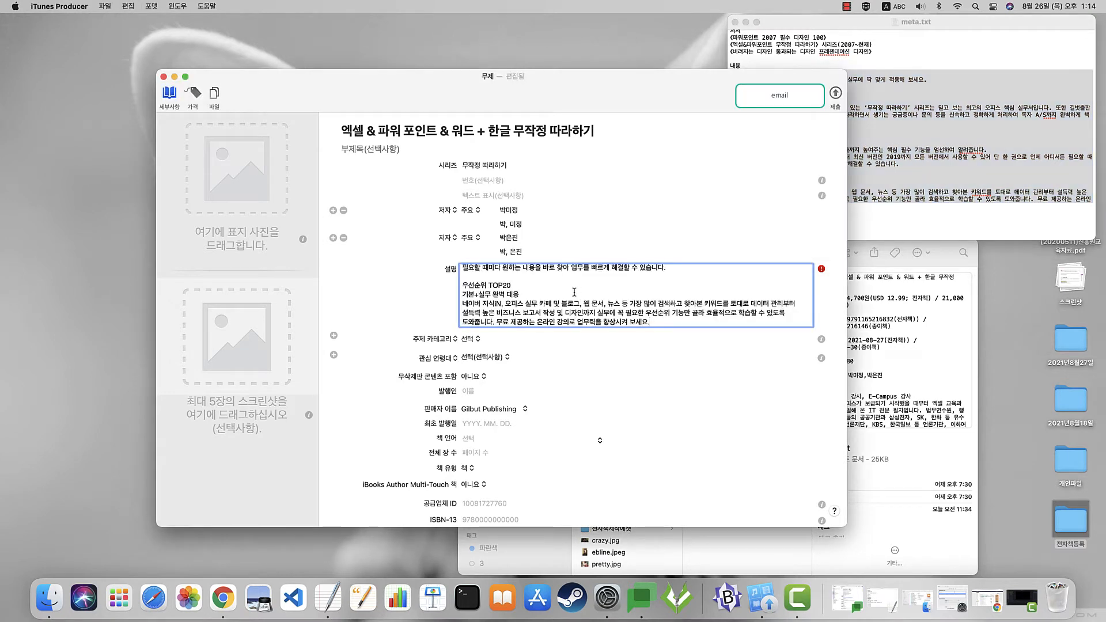
Set the main subject category (주제 카테고리) to Computers
{"action": "left_click", "coordinate": [469, 339]}
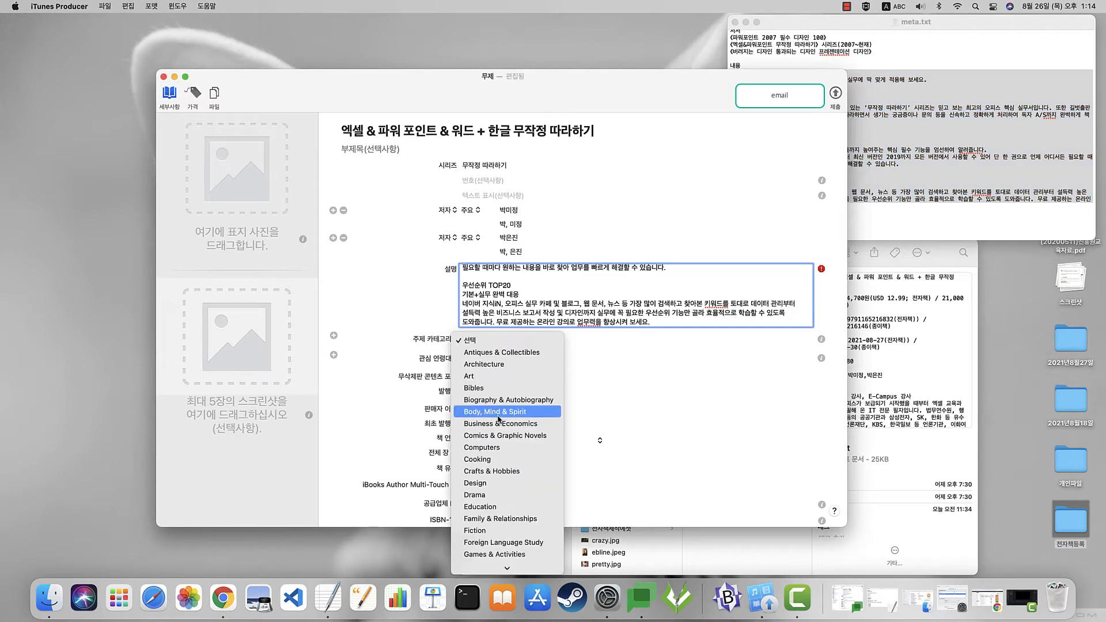
{"action": "scroll", "coordinate": [507, 414], "scroll_direction": "down", "scroll_amount": 3}
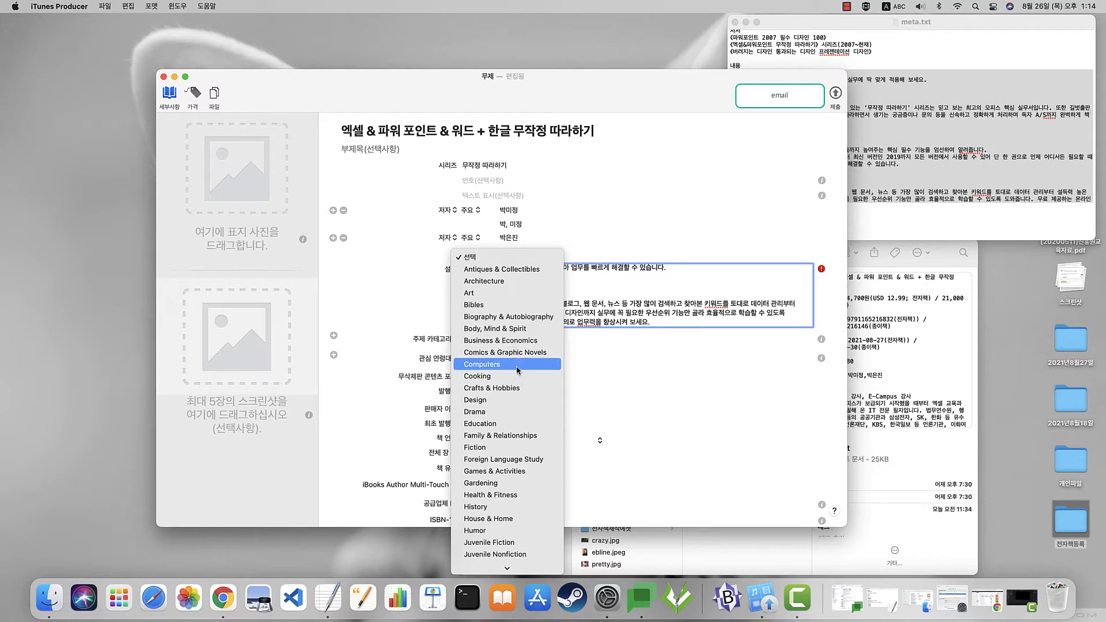
{"action": "left_click", "coordinate": [523, 364]}
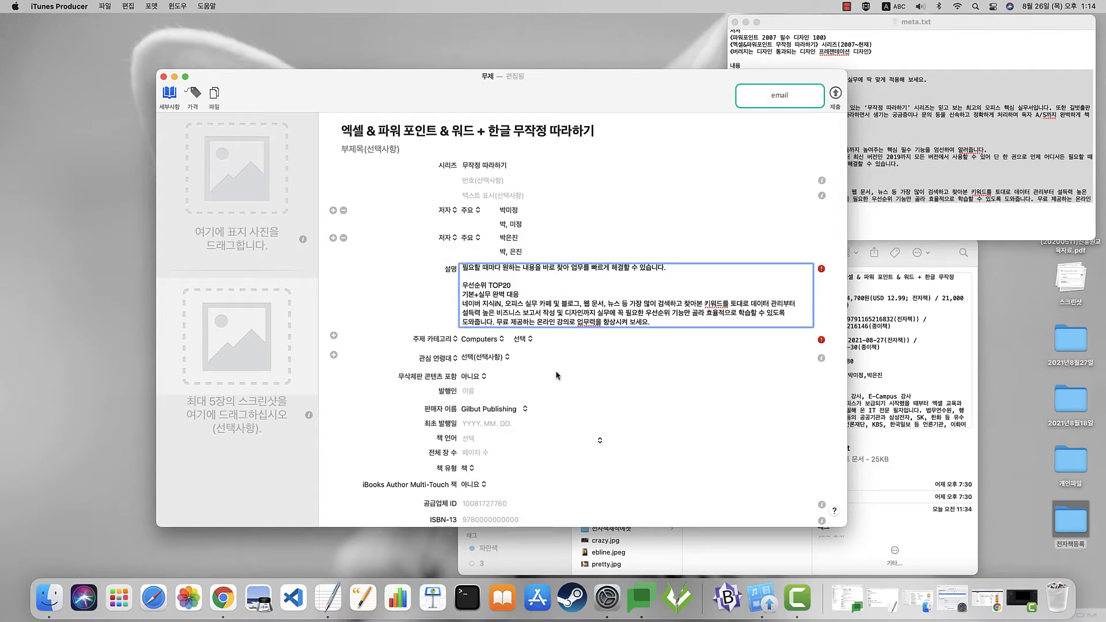
Look through the Computers subcategories and set the subcategory to Business & Productivity Software / Office Suites
{"action": "scroll", "coordinate": [540, 363], "scroll_direction": "down", "scroll_amount": 1}
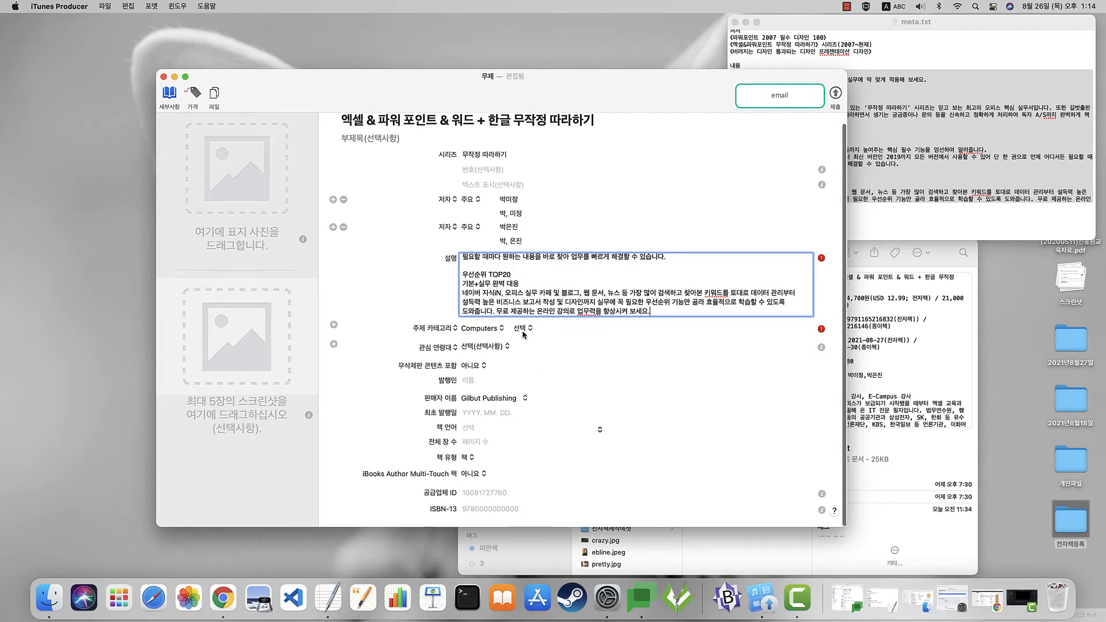
{"action": "left_click", "coordinate": [523, 329]}
{"action": "scroll", "coordinate": [594, 404], "scroll_direction": "down", "scroll_amount": 10}
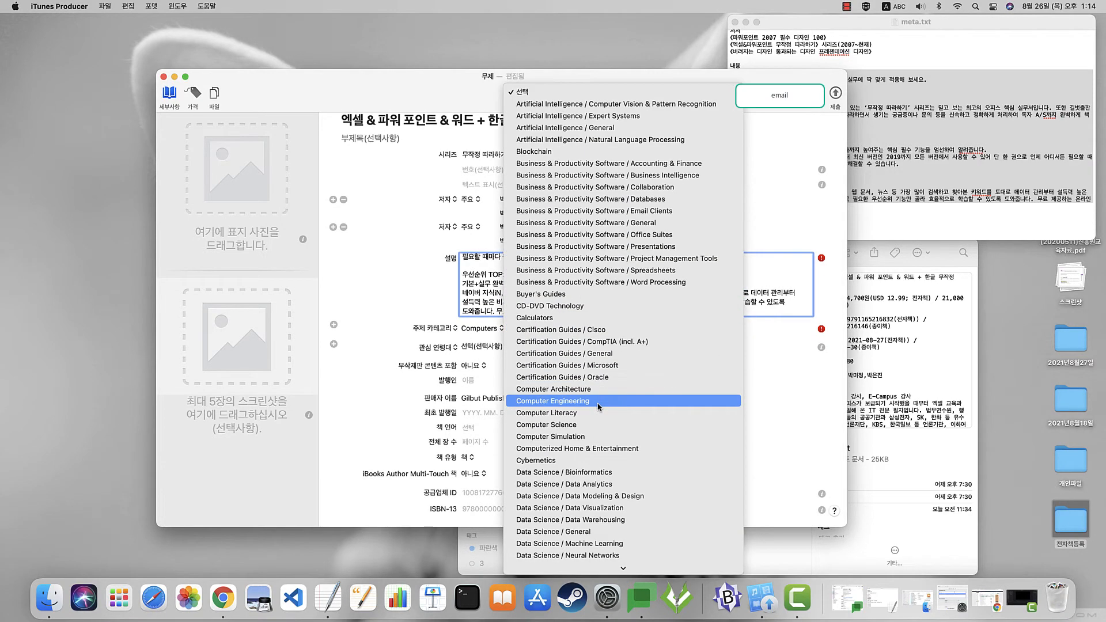
{"action": "scroll", "coordinate": [593, 327], "scroll_direction": "down", "scroll_amount": 10}
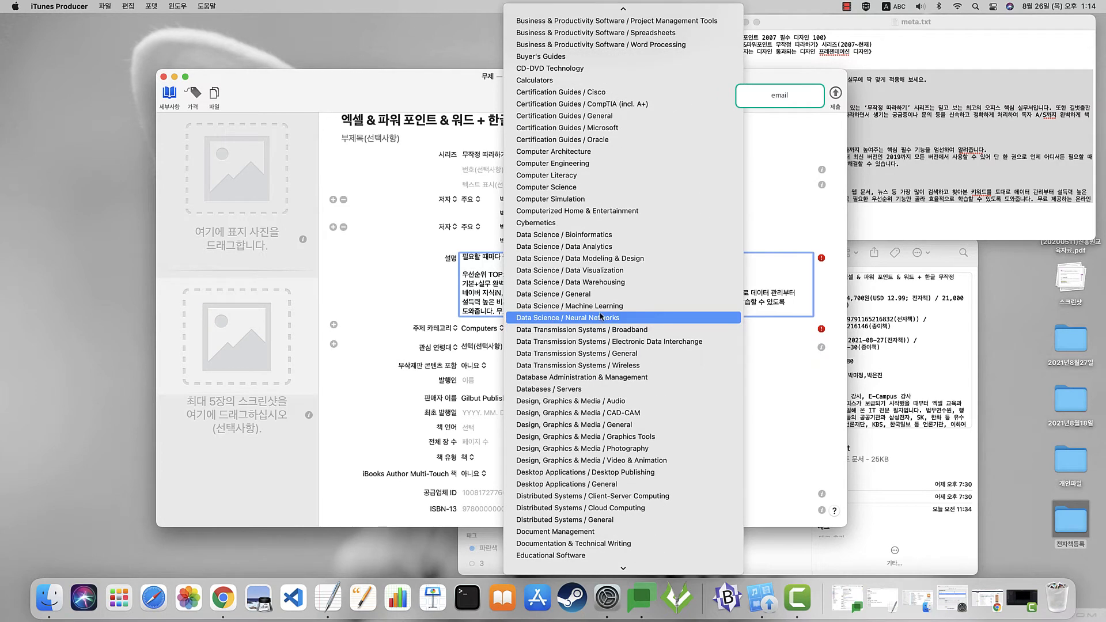
{"action": "scroll", "coordinate": [599, 324], "scroll_direction": "down", "scroll_amount": 3}
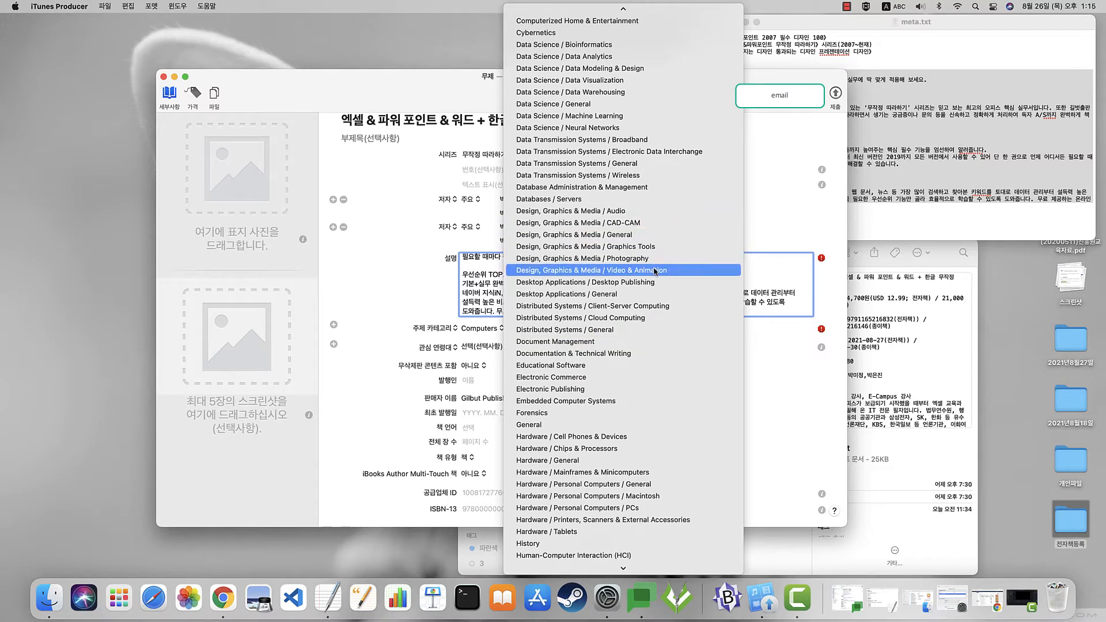
{"action": "scroll", "coordinate": [655, 271], "scroll_direction": "up", "scroll_amount": 12}
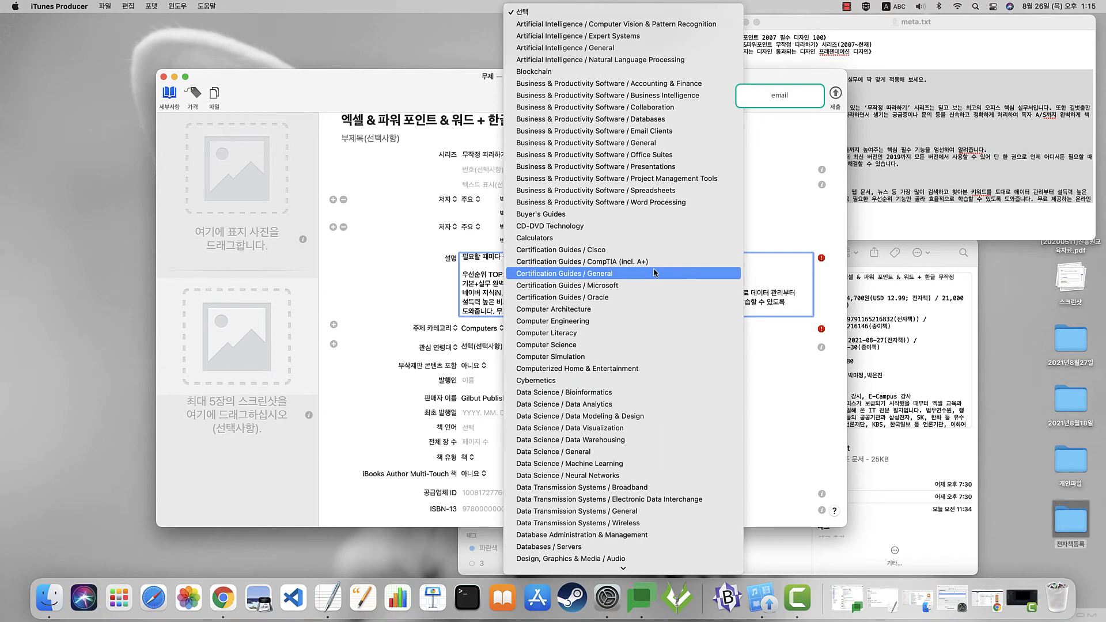
{"action": "scroll", "coordinate": [642, 272], "scroll_direction": "down", "scroll_amount": 5}
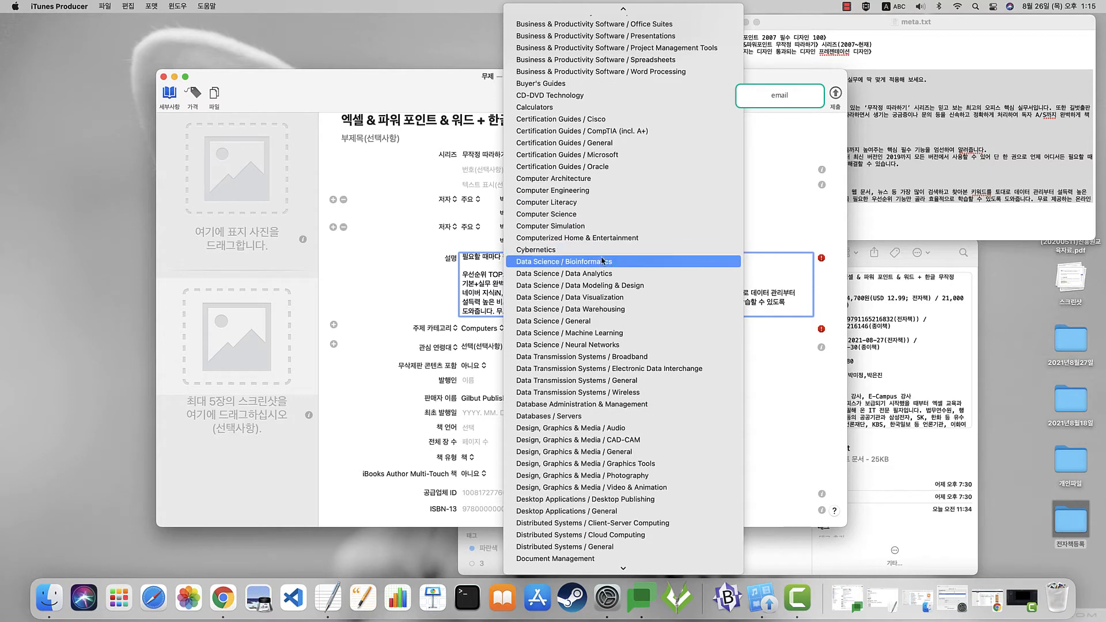
{"action": "scroll", "coordinate": [610, 268], "scroll_direction": "down", "scroll_amount": 5}
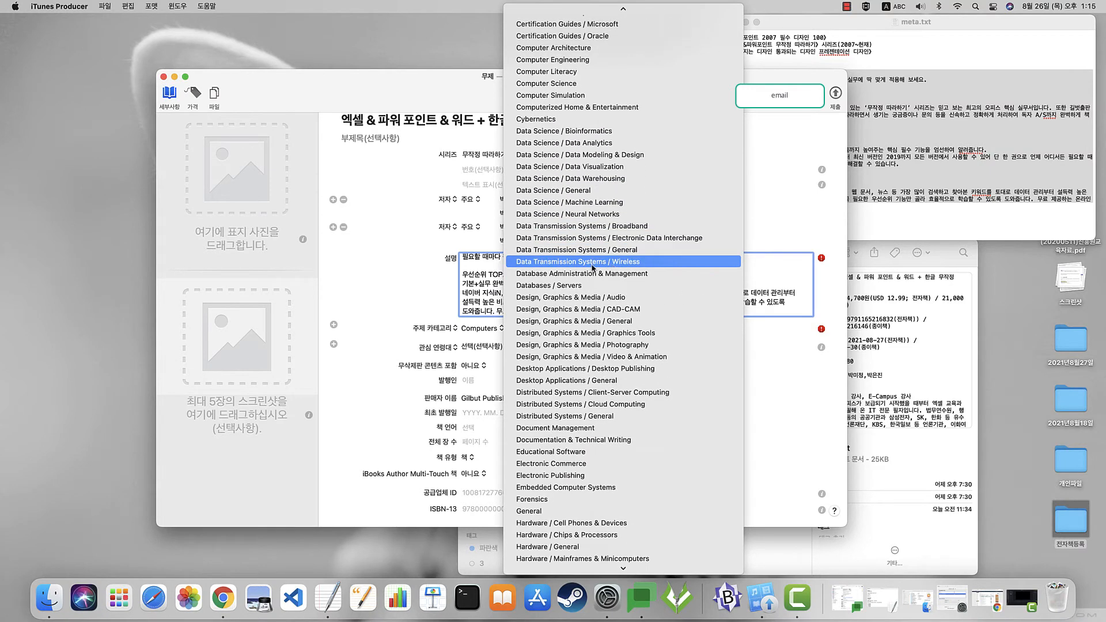
{"action": "scroll", "coordinate": [617, 275], "scroll_direction": "down", "scroll_amount": 2}
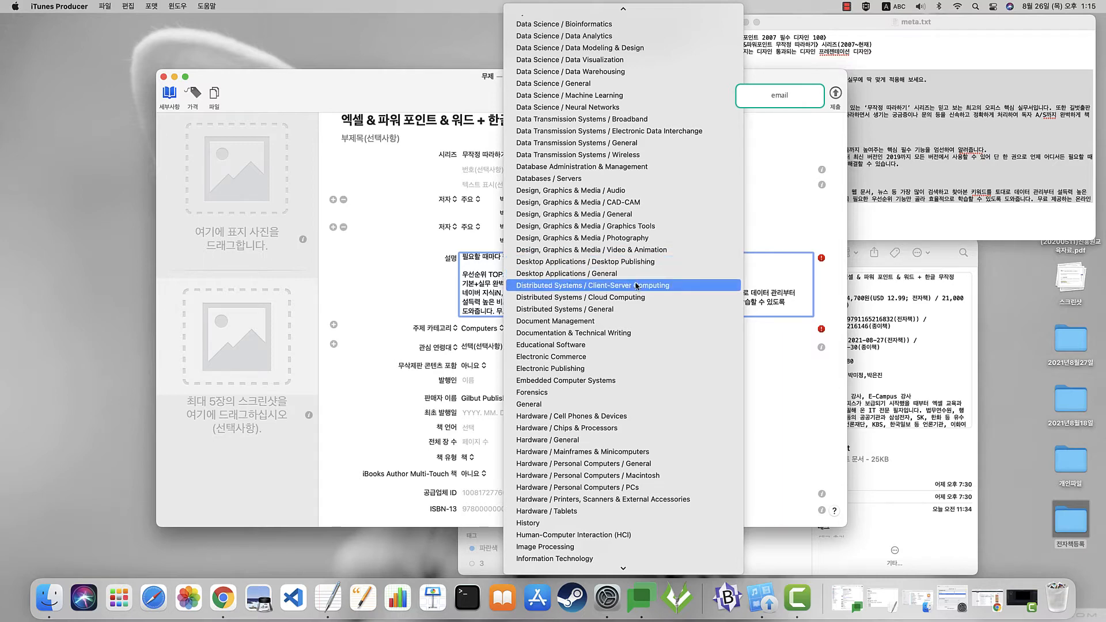
{"action": "scroll", "coordinate": [636, 287], "scroll_direction": "down", "scroll_amount": 5}
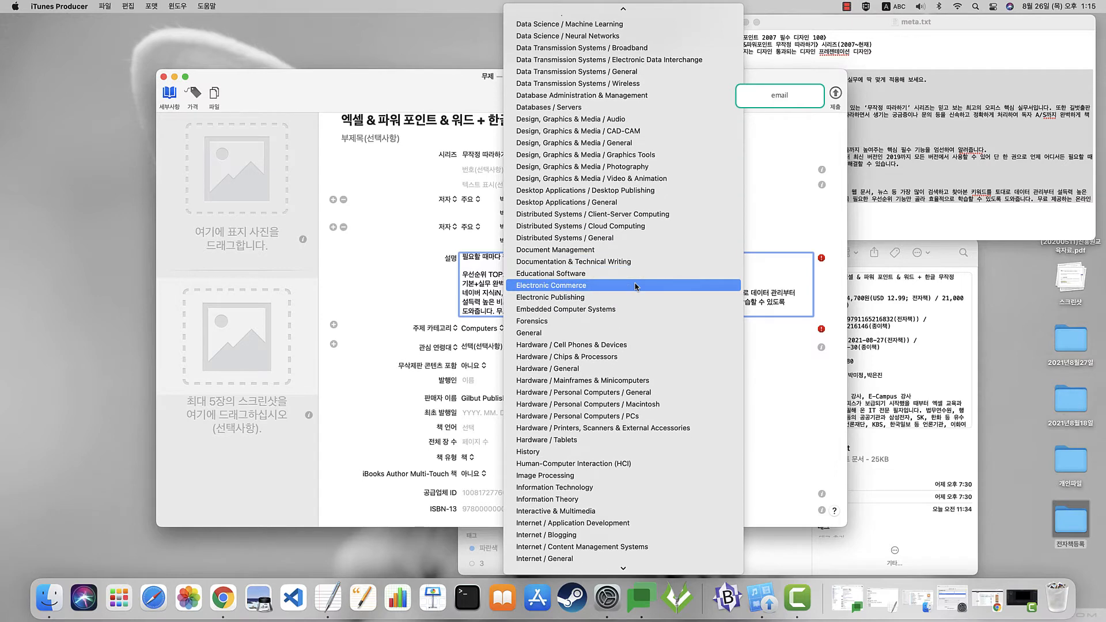
{"action": "scroll", "coordinate": [636, 286], "scroll_direction": "down", "scroll_amount": 10}
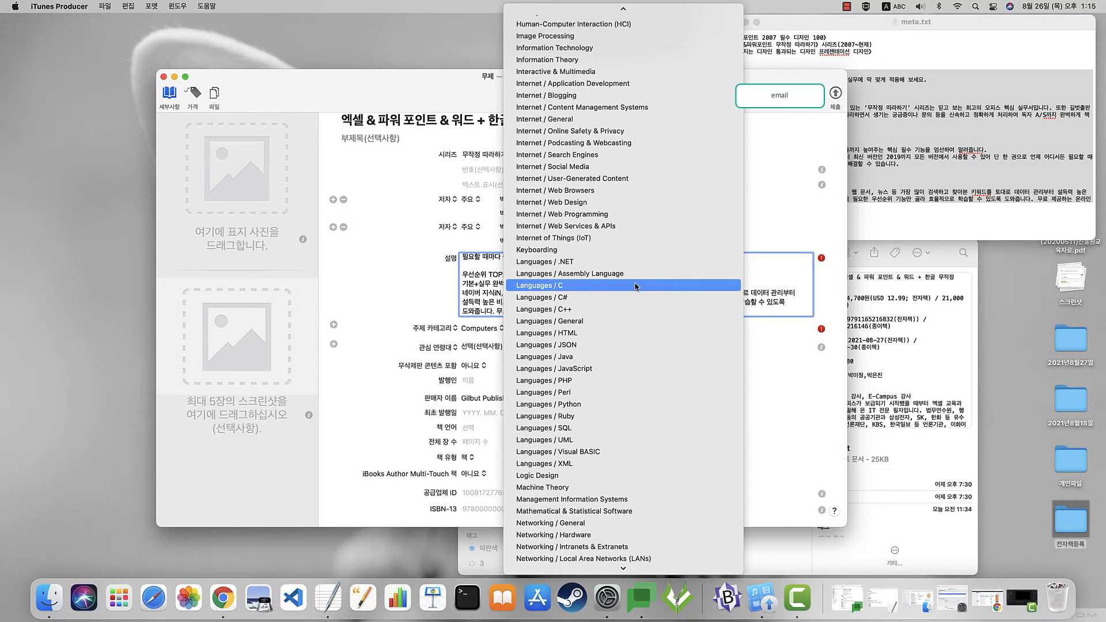
{"action": "scroll", "coordinate": [636, 286], "scroll_direction": "down", "scroll_amount": 15}
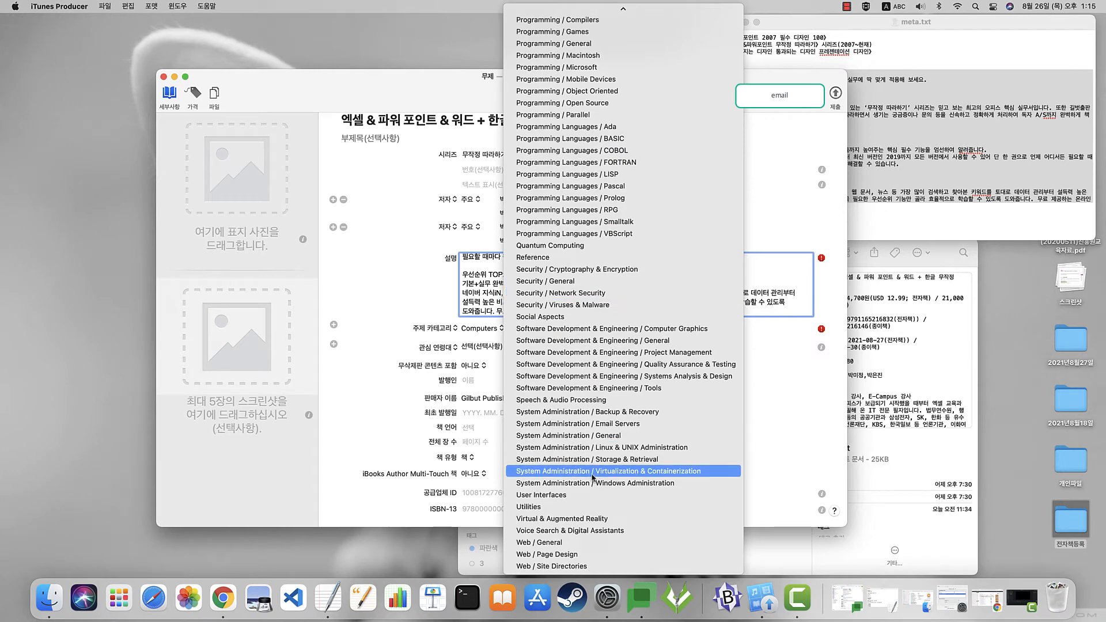
{"action": "scroll", "coordinate": [582, 427], "scroll_direction": "up", "scroll_amount": 20}
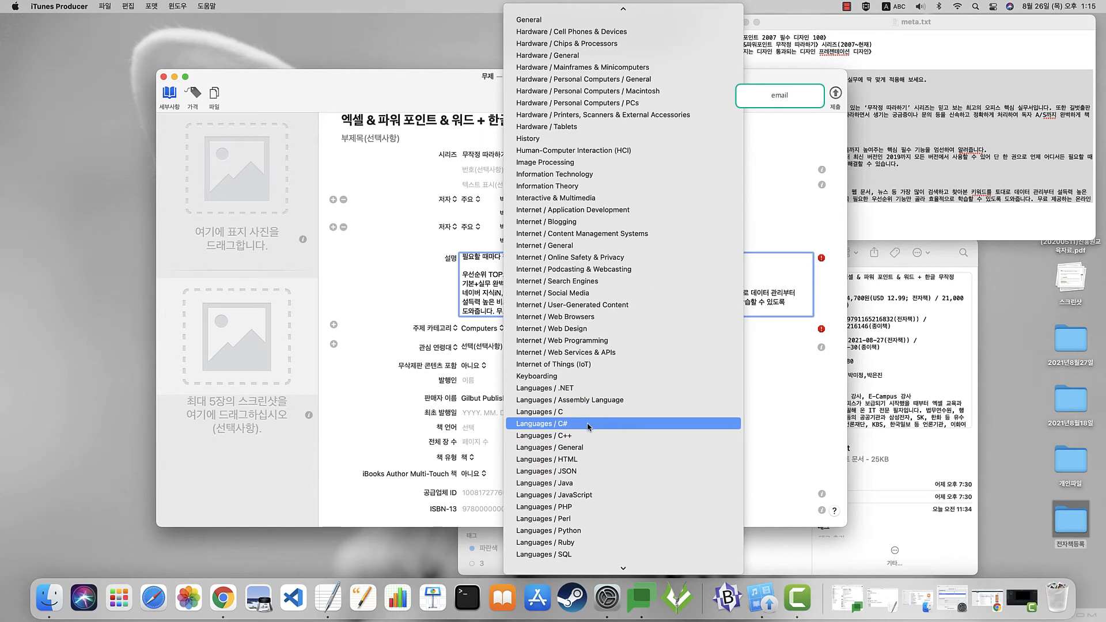
{"action": "scroll", "coordinate": [605, 424], "scroll_direction": "up", "scroll_amount": 18}
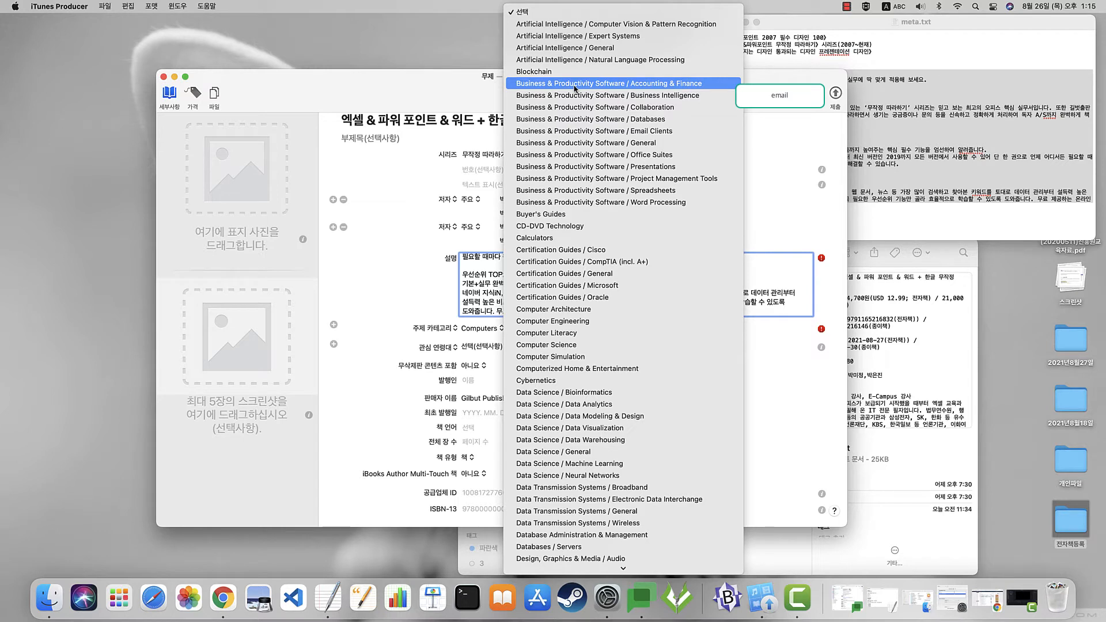
{"action": "left_click", "coordinate": [668, 155]}
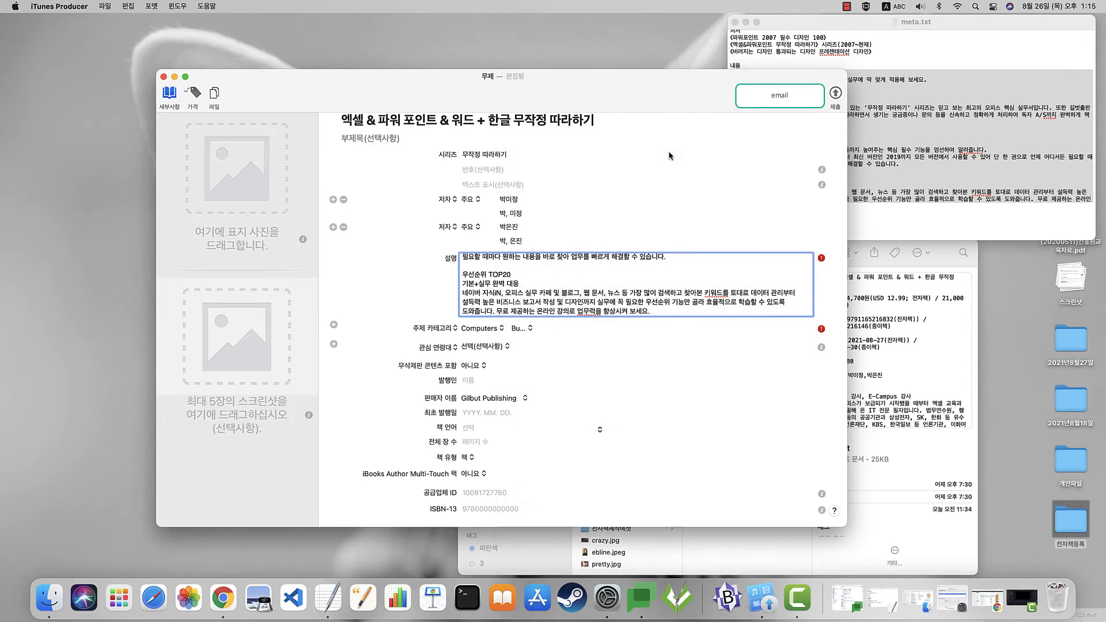
Set the interest age (관심 연령대) to 12세 이상 and enter (주)도서출판길벗 as the publisher (발행인)
{"action": "left_click", "coordinate": [475, 348]}
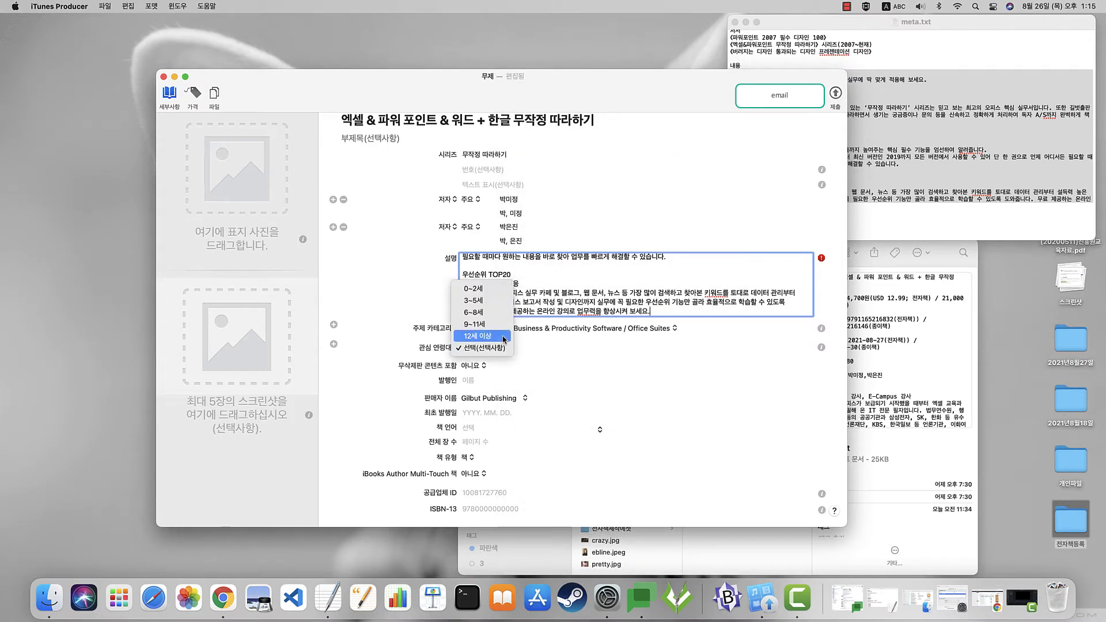
{"action": "left_click", "coordinate": [501, 336]}
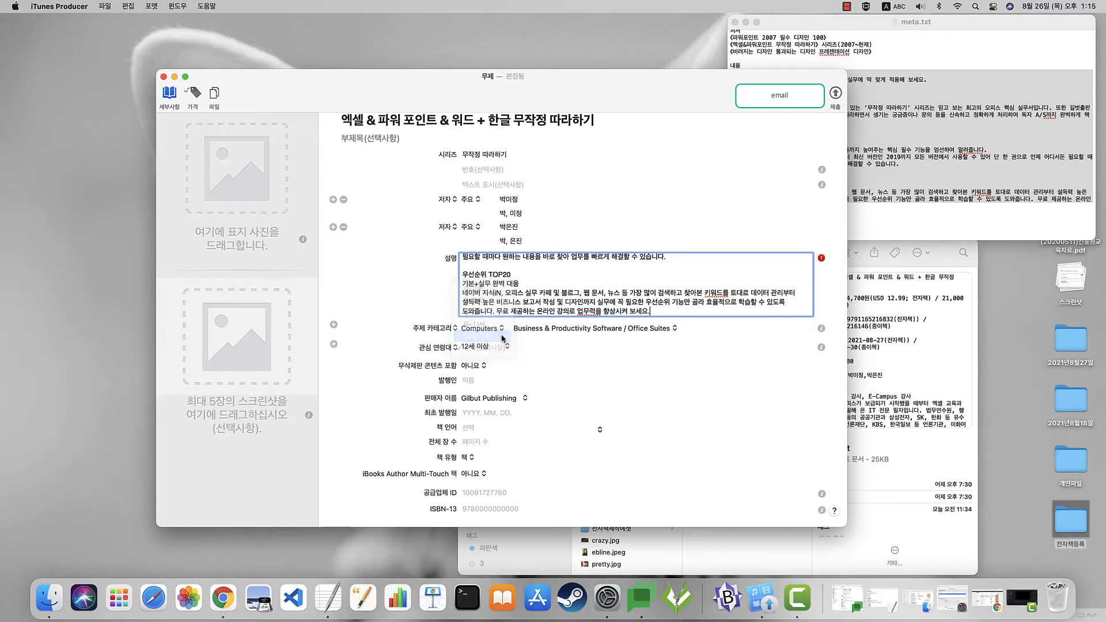
{"action": "left_click", "coordinate": [498, 381]}
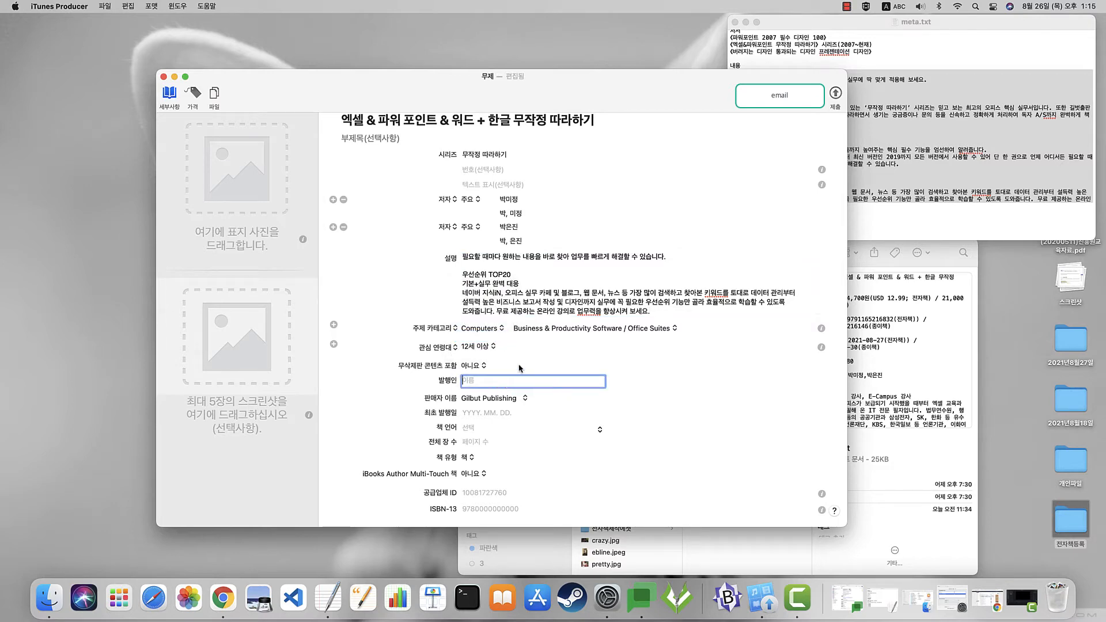
{"action": "left_click_drag", "start_coordinate": [554, 102], "coordinate": [554, 100]}
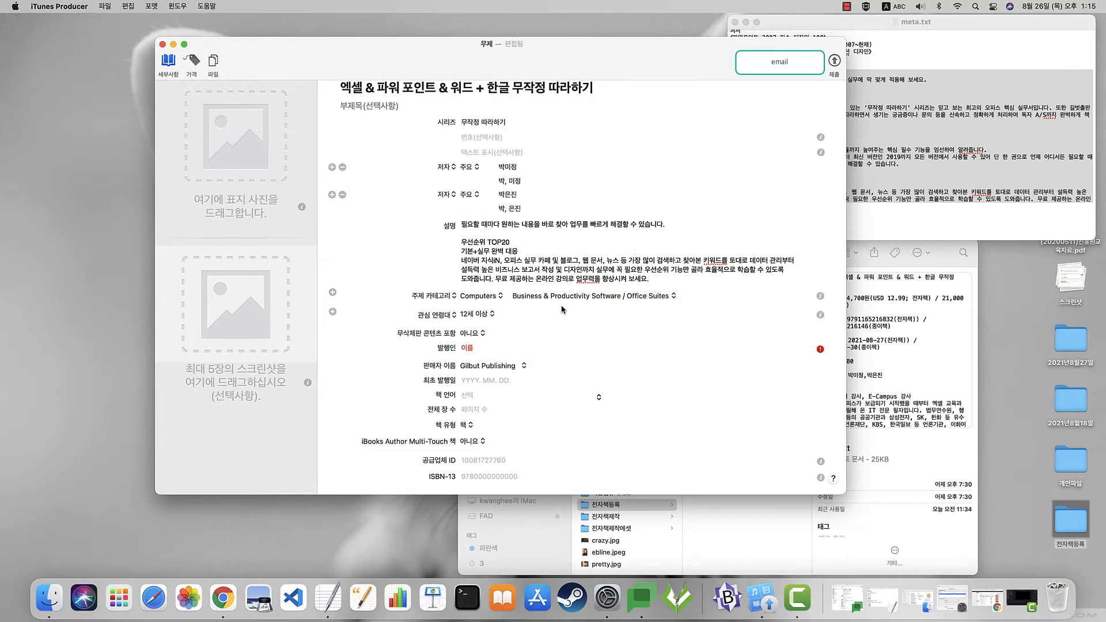
{"action": "left_click", "coordinate": [495, 349]}
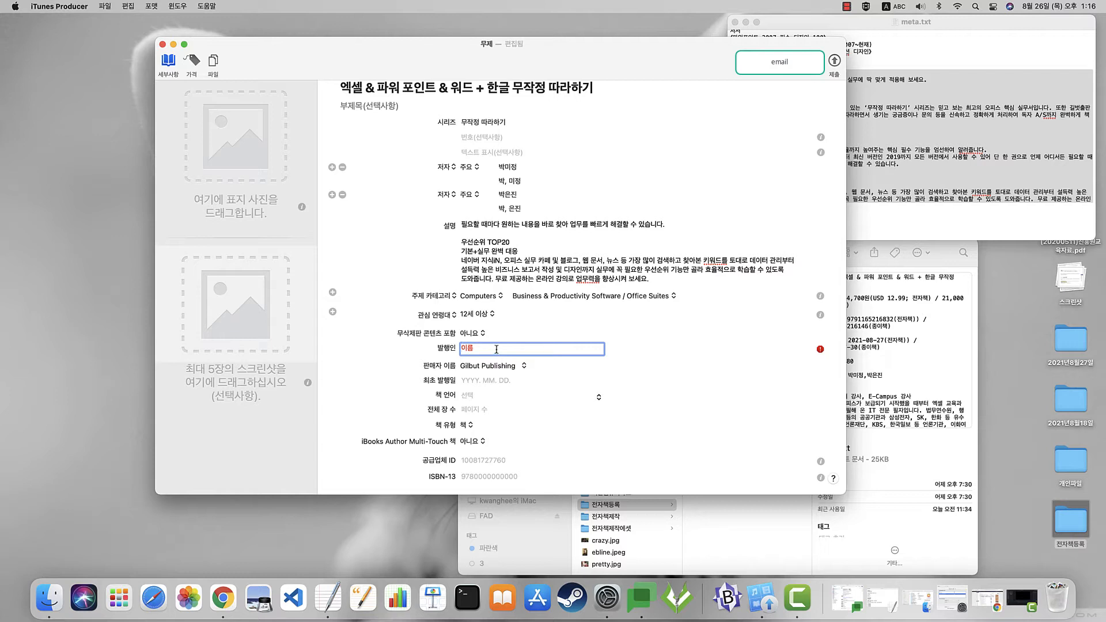
{"action": "type", "text": "(주)도서출판길ㄹ버"}
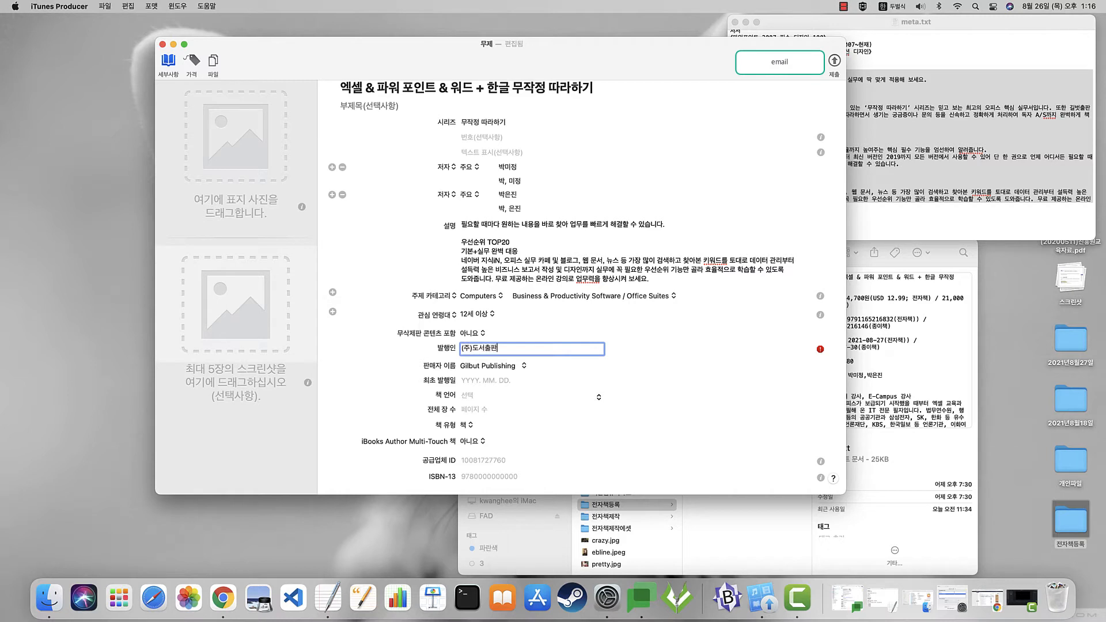
{"action": "key", "text": "BackSpace"}
{"action": "key", "text": "BackSpace"}
{"action": "type", "text": "벗"}
{"action": "key", "text": "Tab"}
Copy the publisher name (주)도서출판길벗 into the optional 출판사 field beneath 발행인
{"action": "left_click_drag", "start_coordinate": [519, 348], "coordinate": [447, 347]}
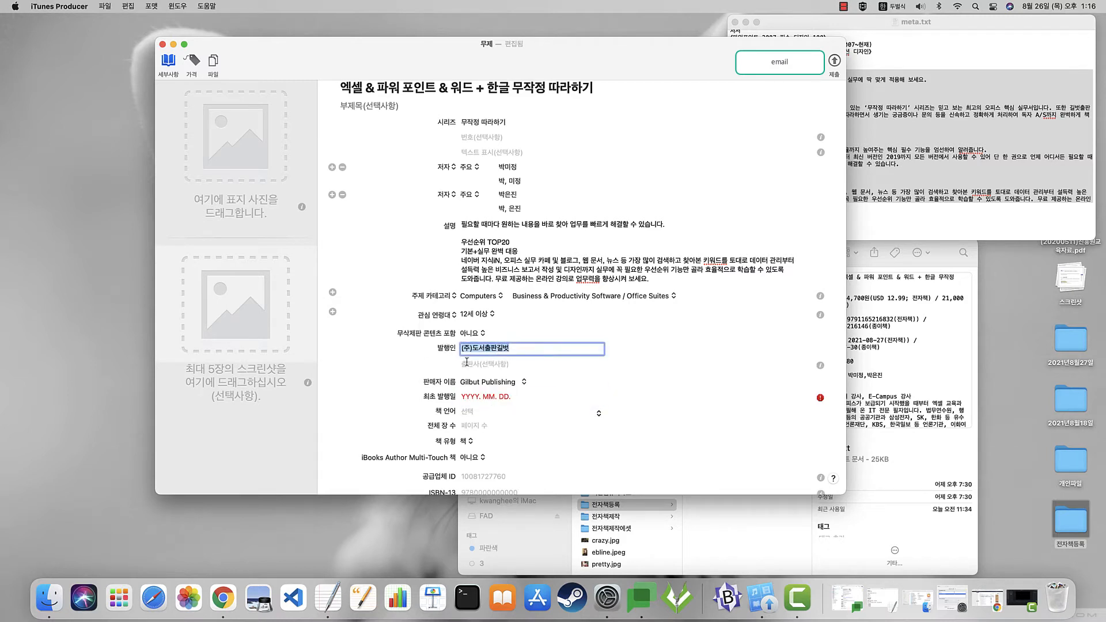
{"action": "key", "text": "super+c"}
{"action": "left_click", "coordinate": [497, 366]}
{"action": "key", "text": "super+v"}
{"action": "left_click", "coordinate": [523, 347]}
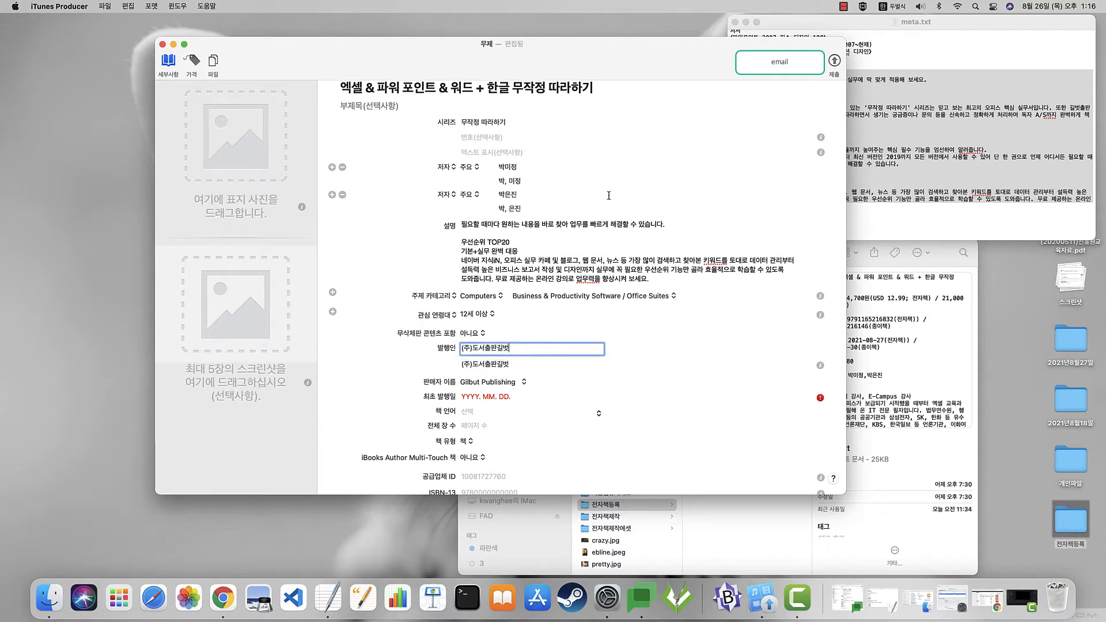
{"action": "left_click_drag", "start_coordinate": [591, 77], "coordinate": [591, 76]}
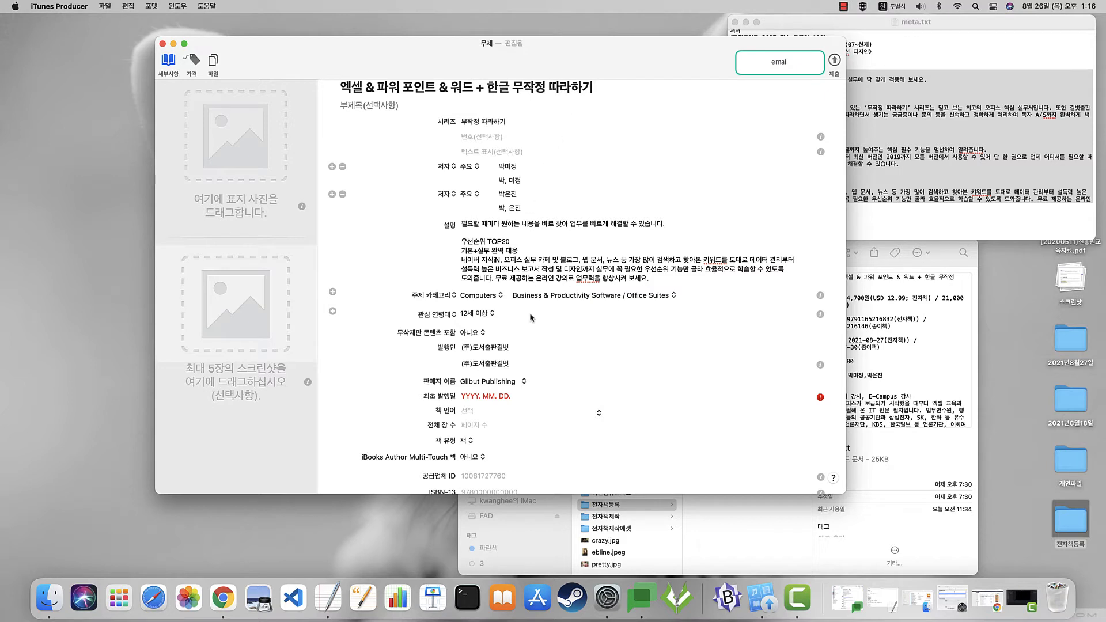
{"action": "left_click", "coordinate": [526, 348]}
{"action": "left_click_drag", "start_coordinate": [512, 348], "coordinate": [447, 351]}
{"action": "left_click", "coordinate": [522, 364]}
{"action": "left_click_drag", "start_coordinate": [523, 366], "coordinate": [411, 368]}
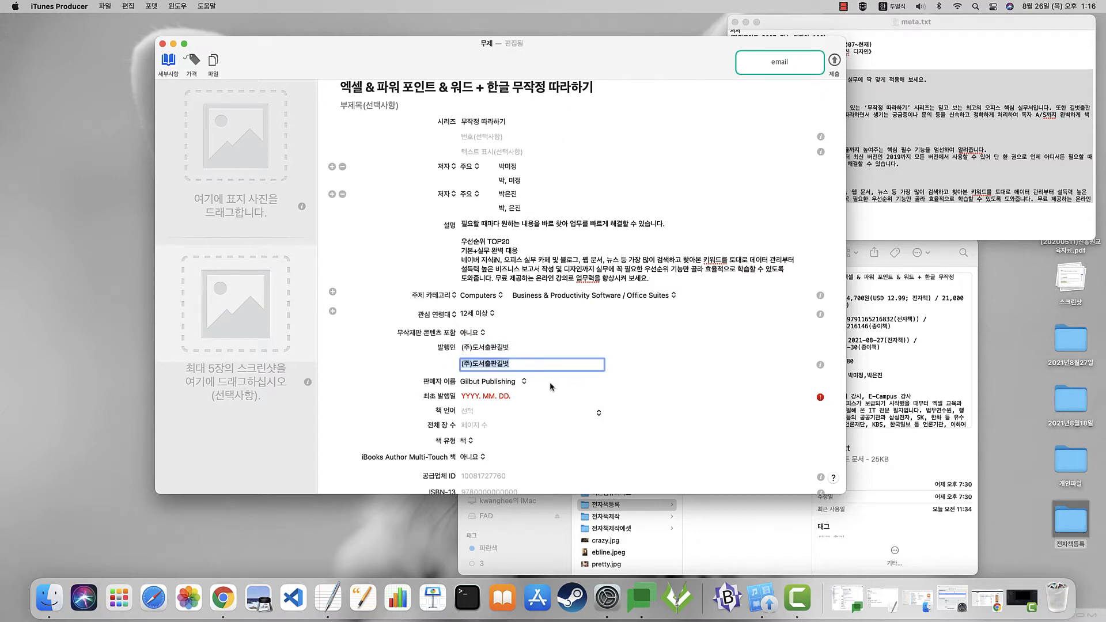
{"action": "left_click", "coordinate": [535, 367]}
{"action": "triple_click", "coordinate": [539, 365]}
{"action": "left_click", "coordinate": [540, 365]}
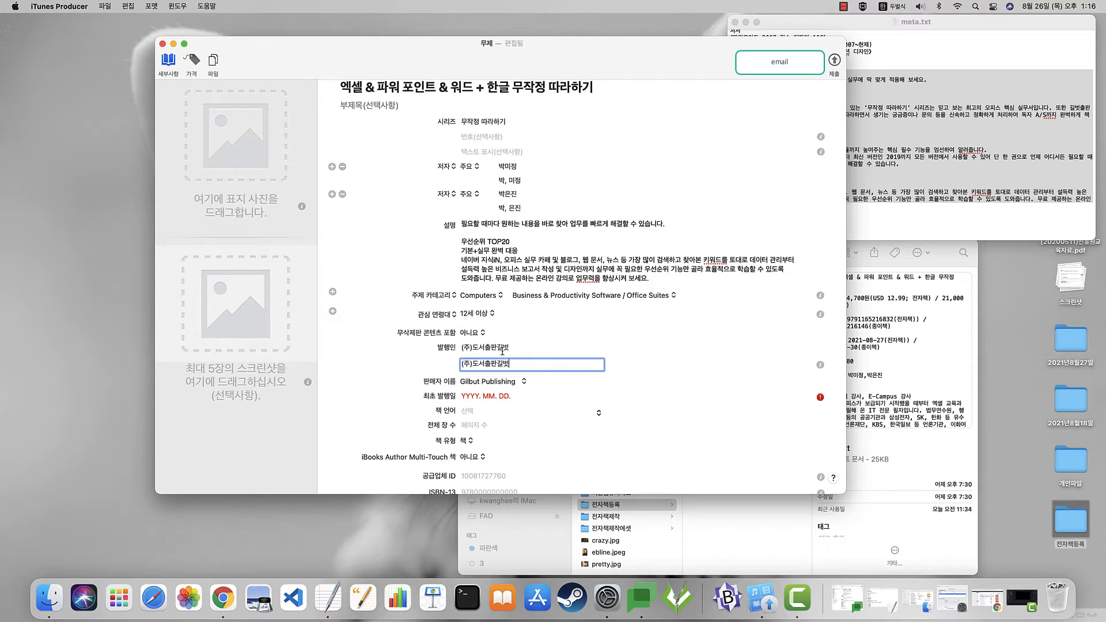
{"action": "triple_click", "coordinate": [546, 369]}
Set the first publication date (최초 발행일) to 2021. 08. 27., using the e-book release date in meta.txt
{"action": "left_click", "coordinate": [522, 398]}
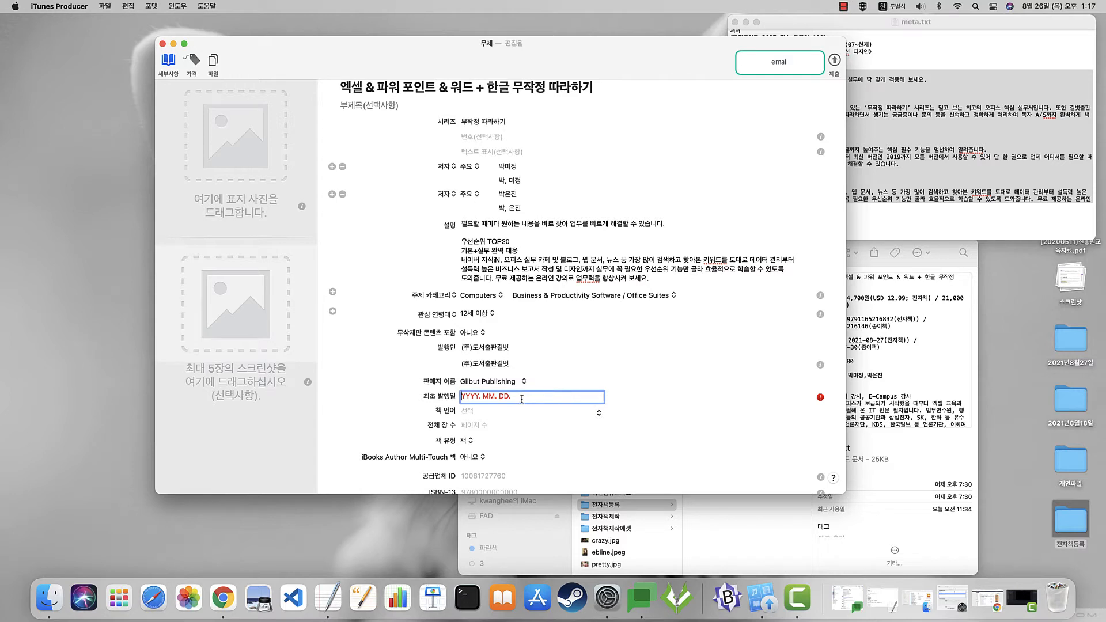
{"action": "scroll", "coordinate": [522, 398], "scroll_direction": "down", "scroll_amount": 1}
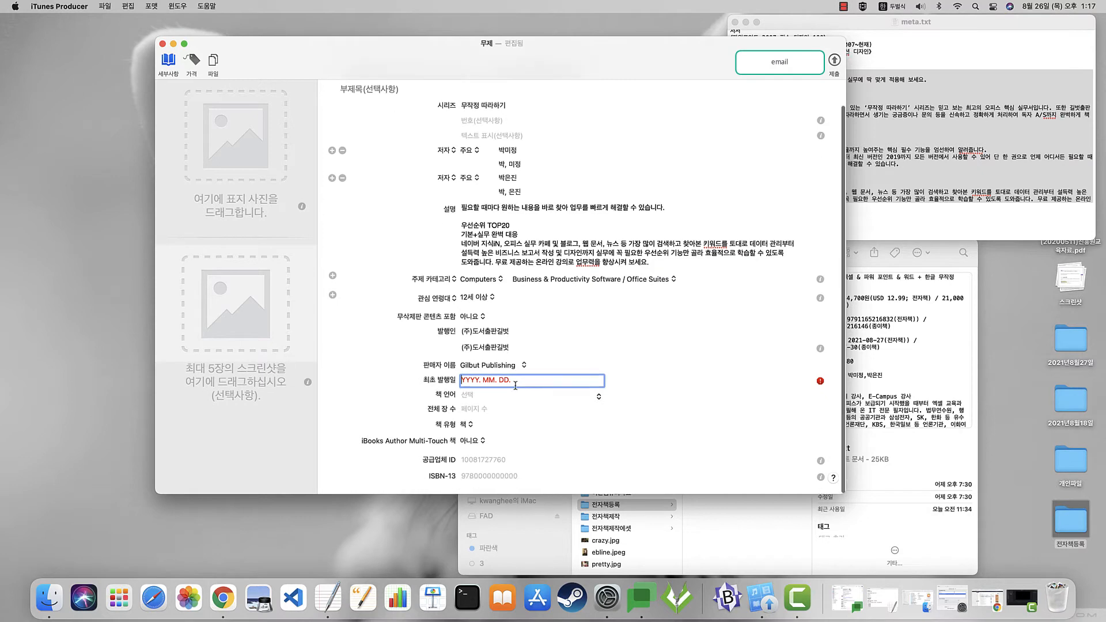
{"action": "type", "text": "20"}
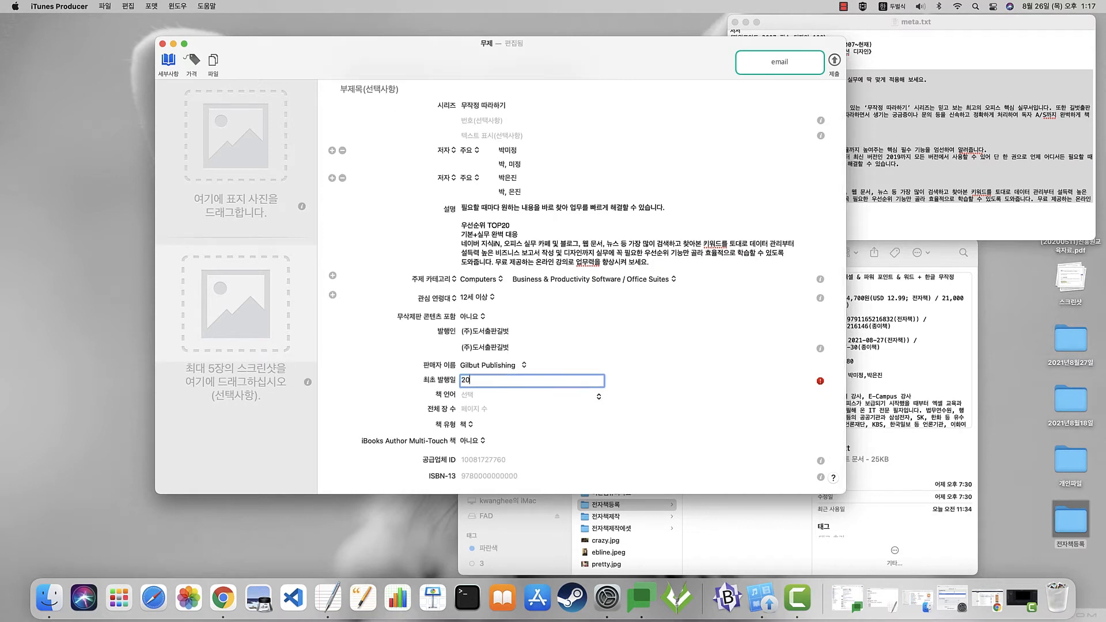
{"action": "left_click", "coordinate": [1036, 99]}
{"action": "scroll", "coordinate": [925, 159], "scroll_direction": "up", "scroll_amount": 10}
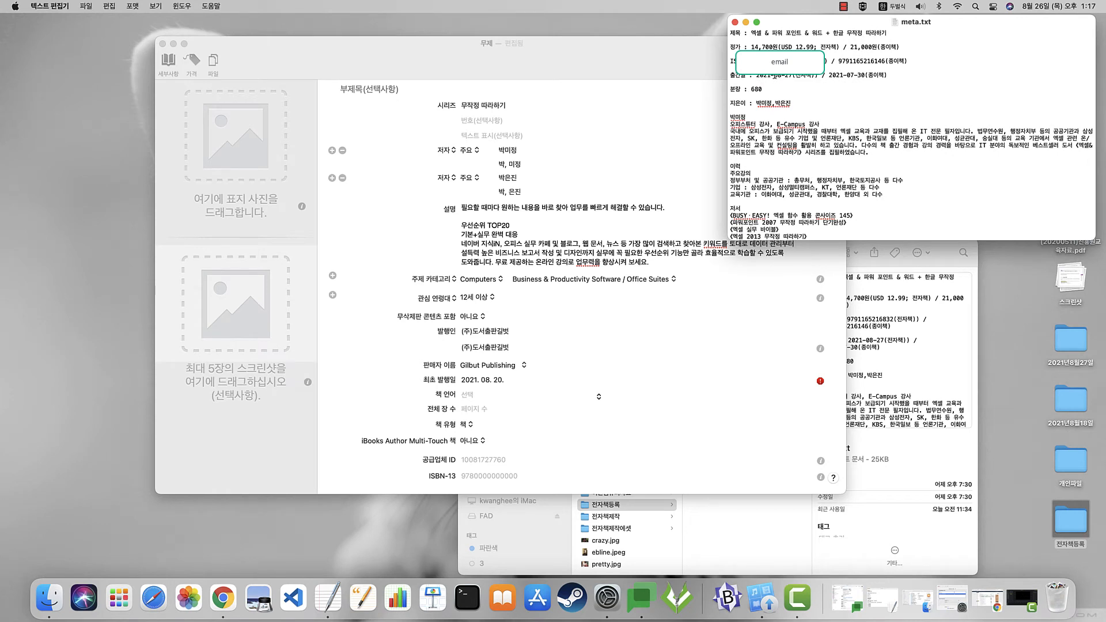
{"action": "left_click", "coordinate": [504, 380]}
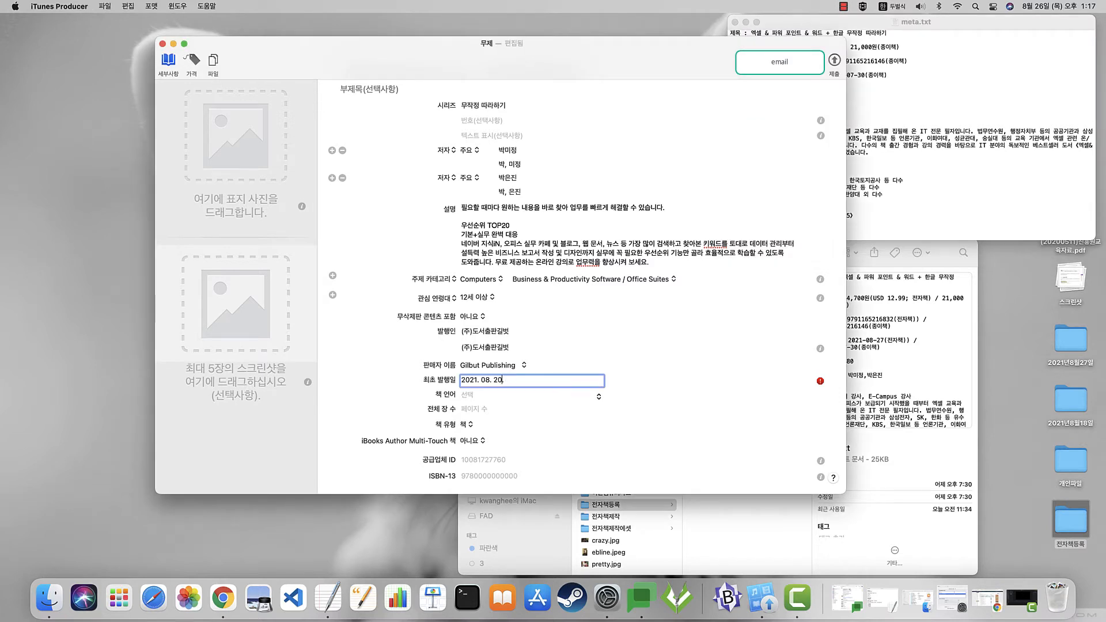
{"action": "key", "text": "BackSpace"}
{"action": "key", "text": "BackSpace"}
{"action": "type", "text": "7"}
Set the book language (책 언어) to 한국어
{"action": "left_click", "coordinate": [599, 397]}
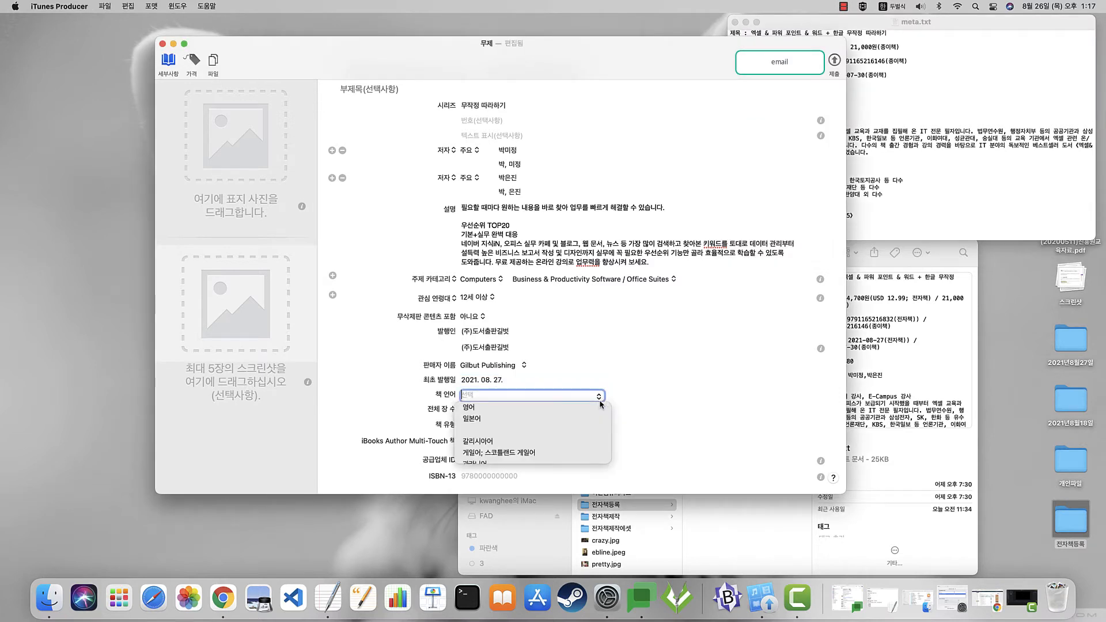
{"action": "left_click", "coordinate": [504, 425]}
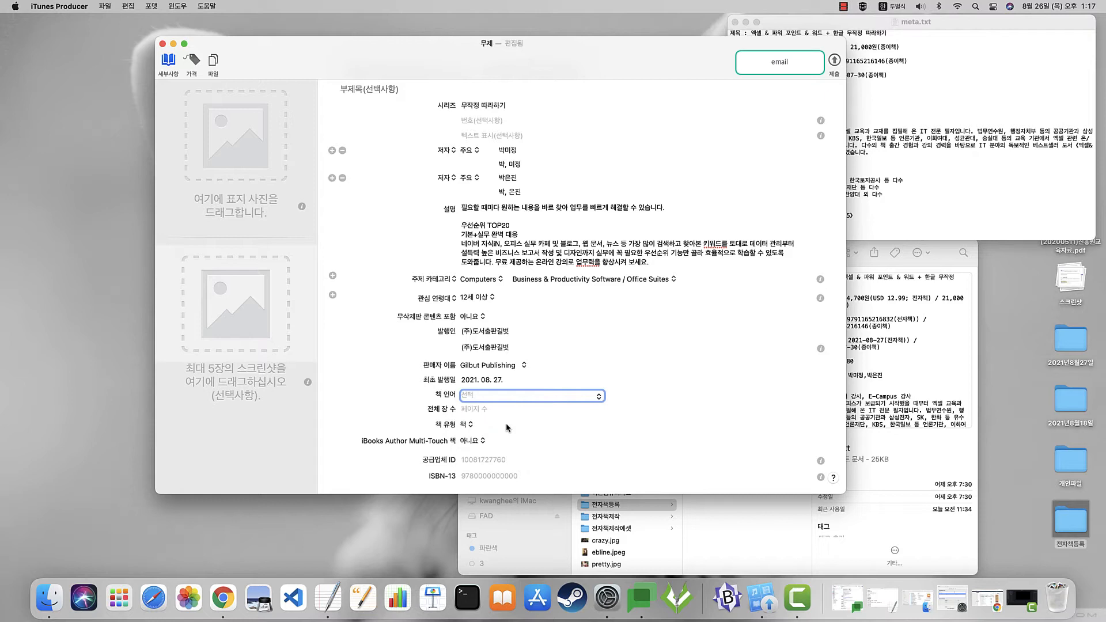
{"action": "left_click", "coordinate": [599, 396]}
{"action": "scroll", "coordinate": [529, 442], "scroll_direction": "down", "scroll_amount": 10}
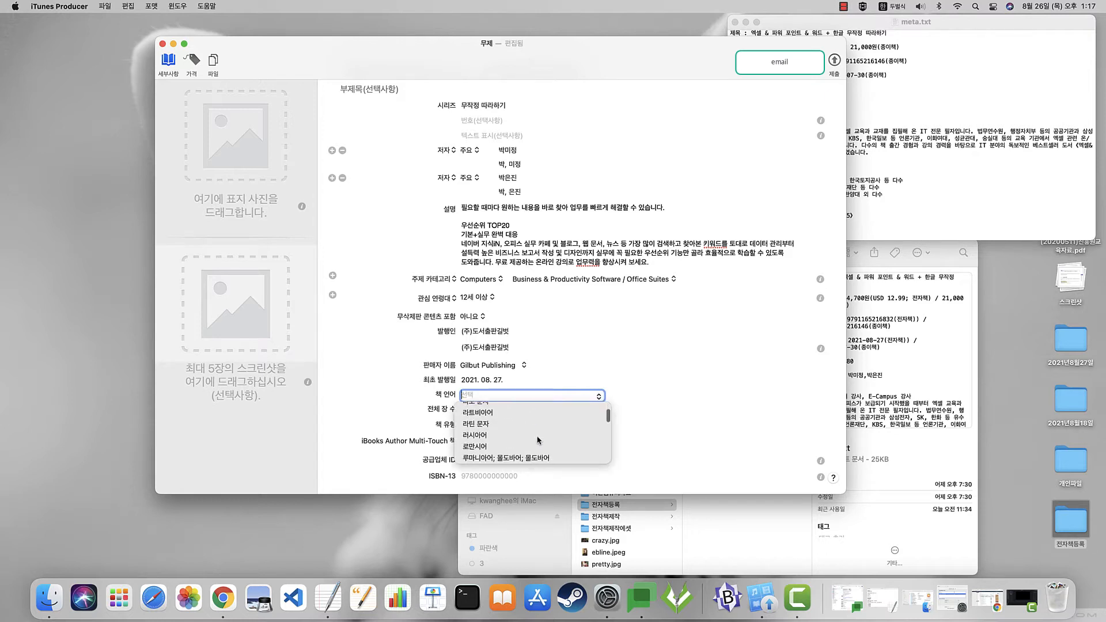
{"action": "scroll", "coordinate": [510, 446], "scroll_direction": "down", "scroll_amount": 8}
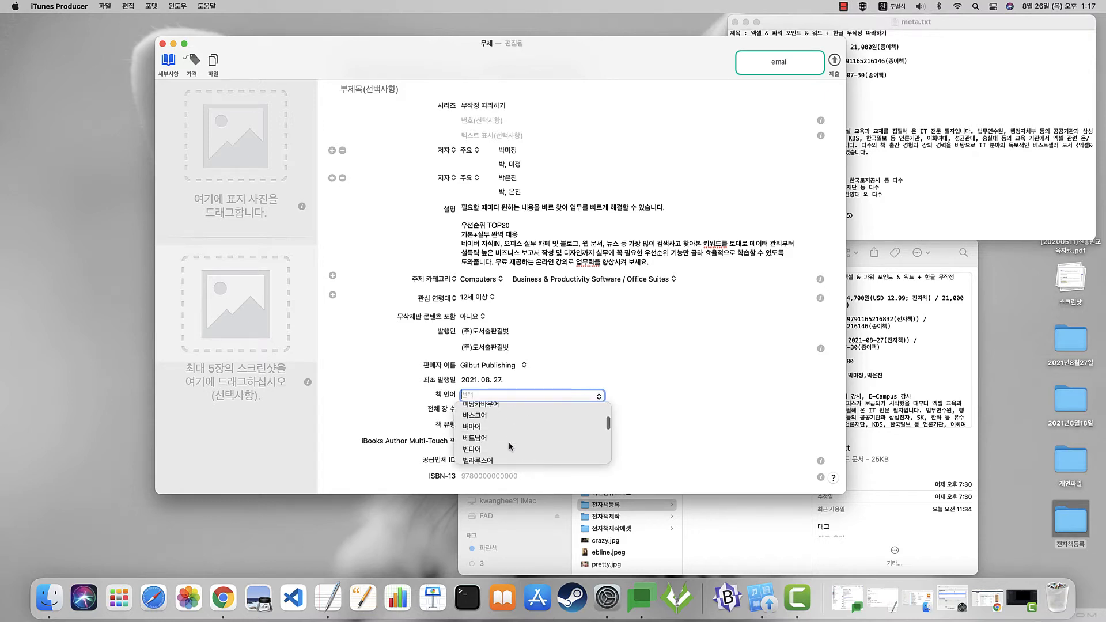
{"action": "scroll", "coordinate": [511, 447], "scroll_direction": "down", "scroll_amount": 10}
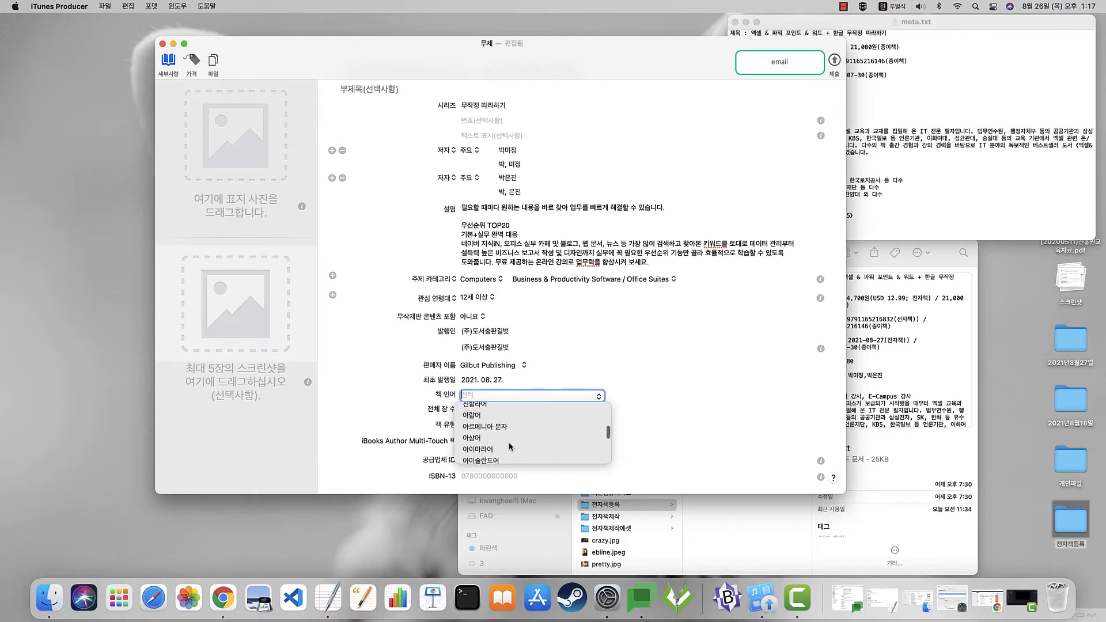
{"action": "scroll", "coordinate": [511, 447], "scroll_direction": "down", "scroll_amount": 10}
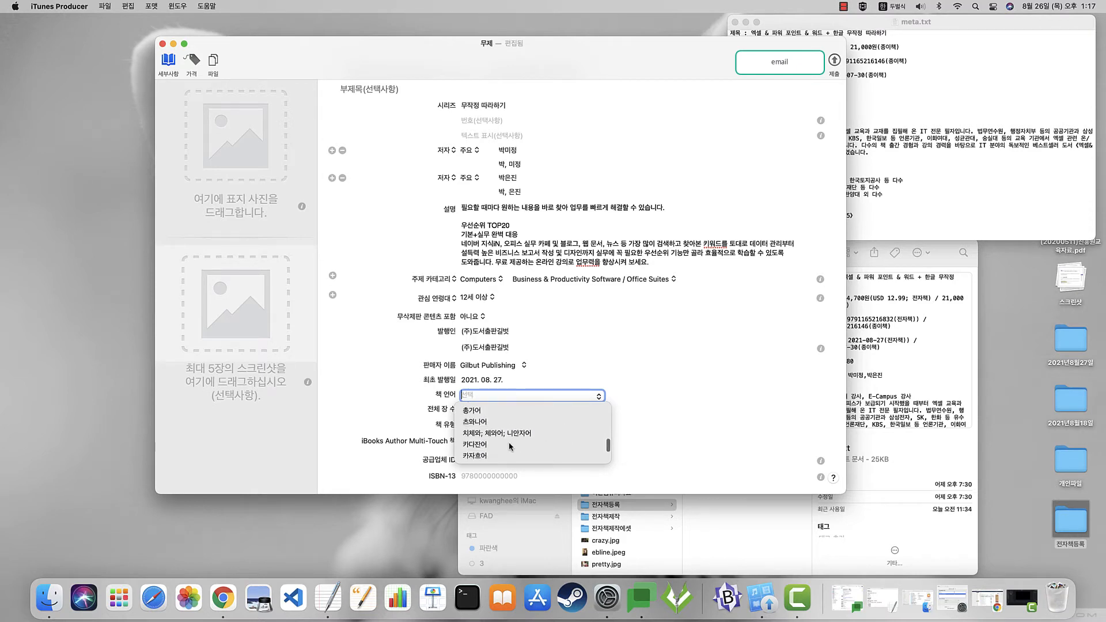
{"action": "scroll", "coordinate": [510, 446], "scroll_direction": "down", "scroll_amount": 10}
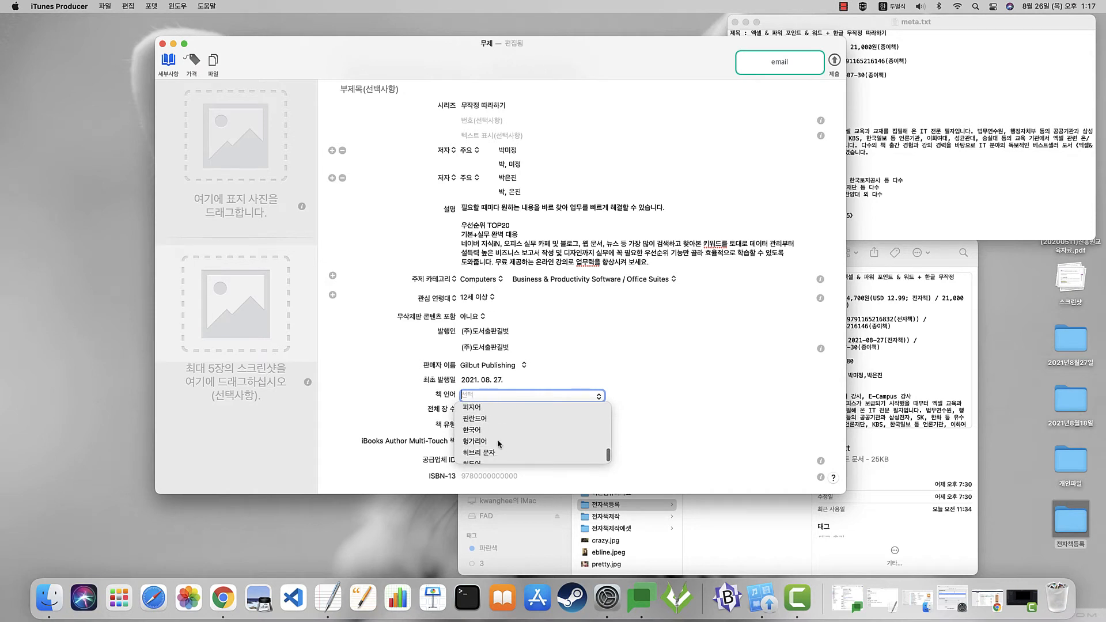
{"action": "left_click", "coordinate": [494, 430]}
Look up the page count in meta.txt and set the total pages (전체 장 수) to 680
{"action": "left_click", "coordinate": [490, 410]}
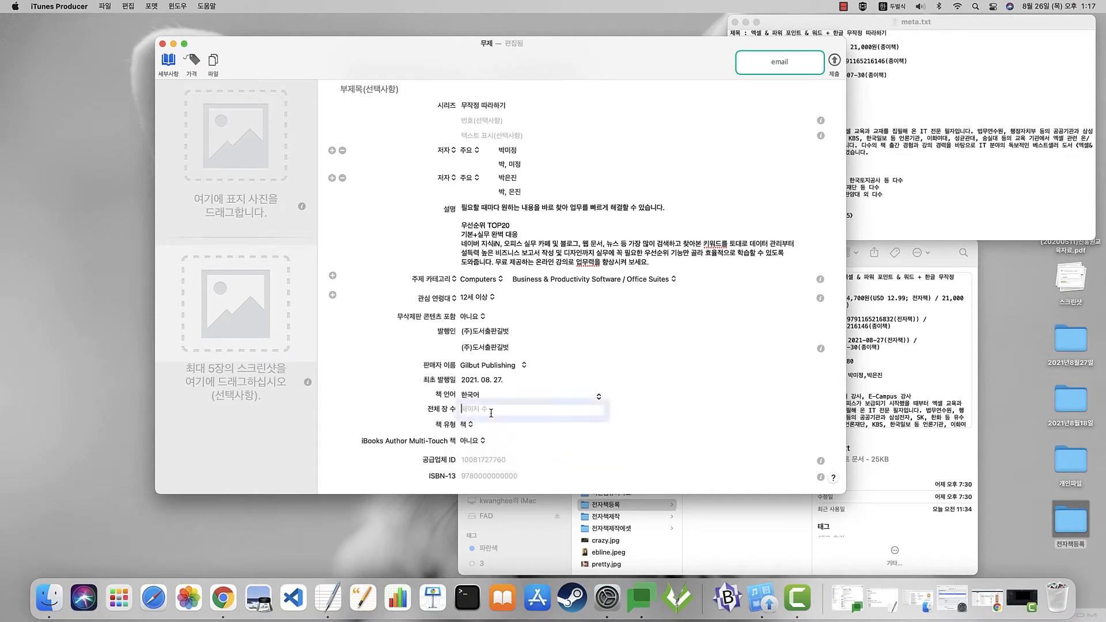
{"action": "left_click", "coordinate": [944, 196]}
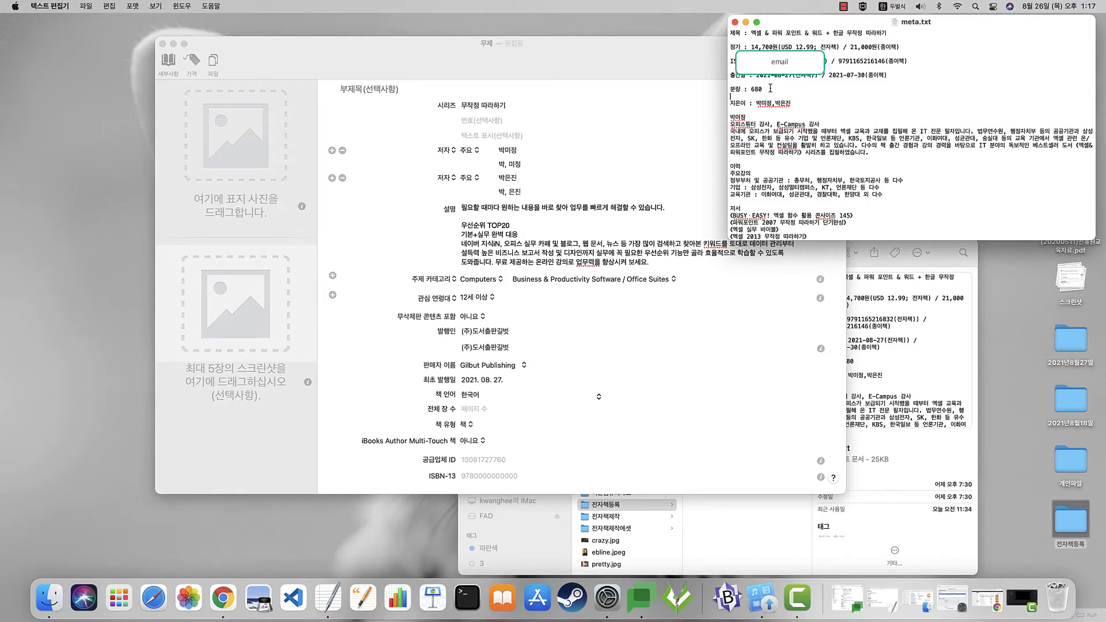
{"action": "mouse_move", "coordinate": [764, 23]}
{"action": "left_mouse_down"}
{"action": "mouse_move", "coordinate": [557, 85]}
{"action": "mouse_move", "coordinate": [768, 23]}
{"action": "left_mouse_up"}
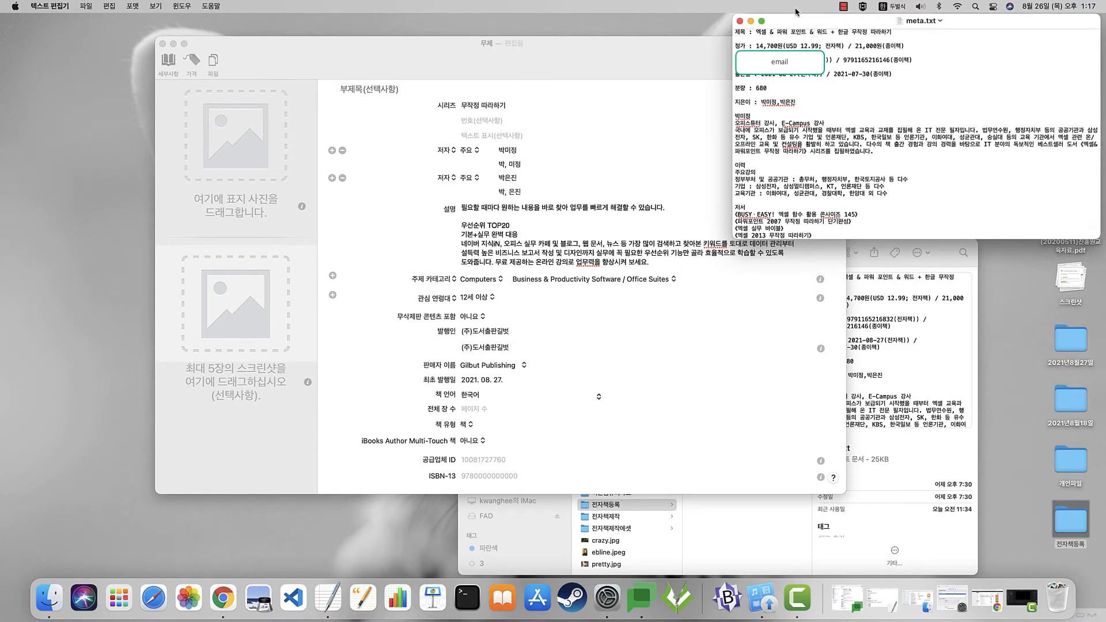
{"action": "left_click", "coordinate": [495, 412]}
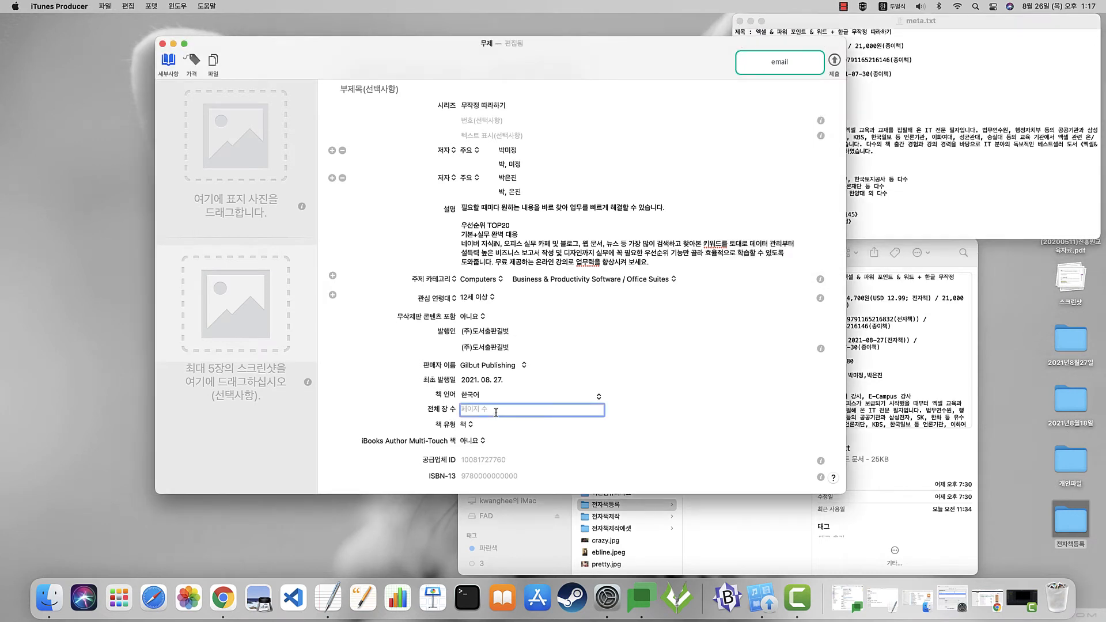
{"action": "type", "text": "680"}
{"action": "left_click", "coordinate": [506, 476]}
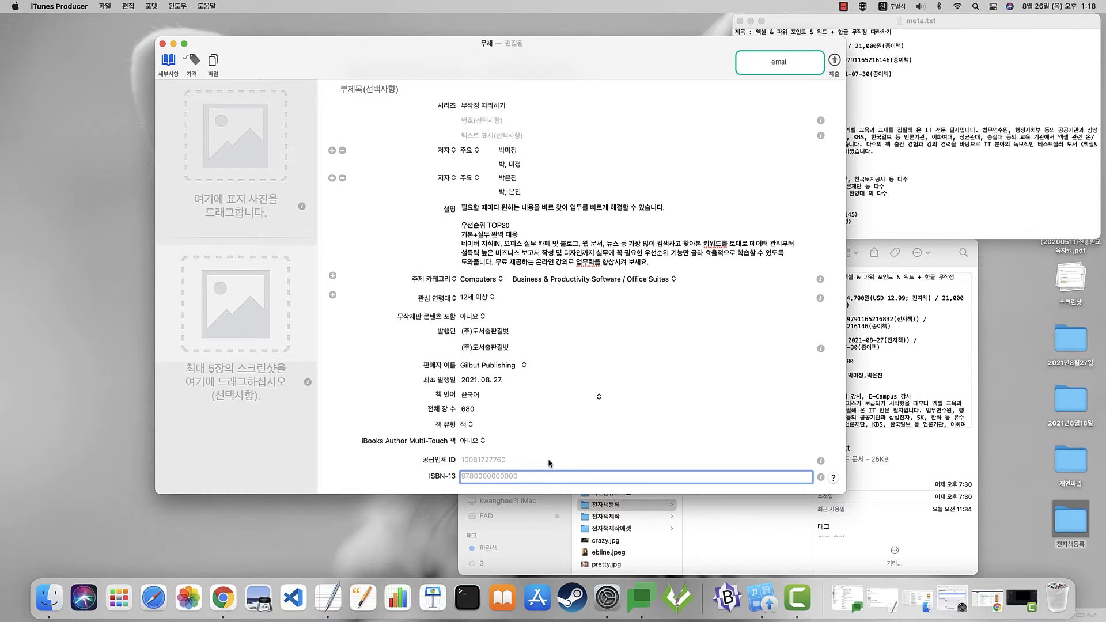
{"action": "key", "text": "super+Tab"}
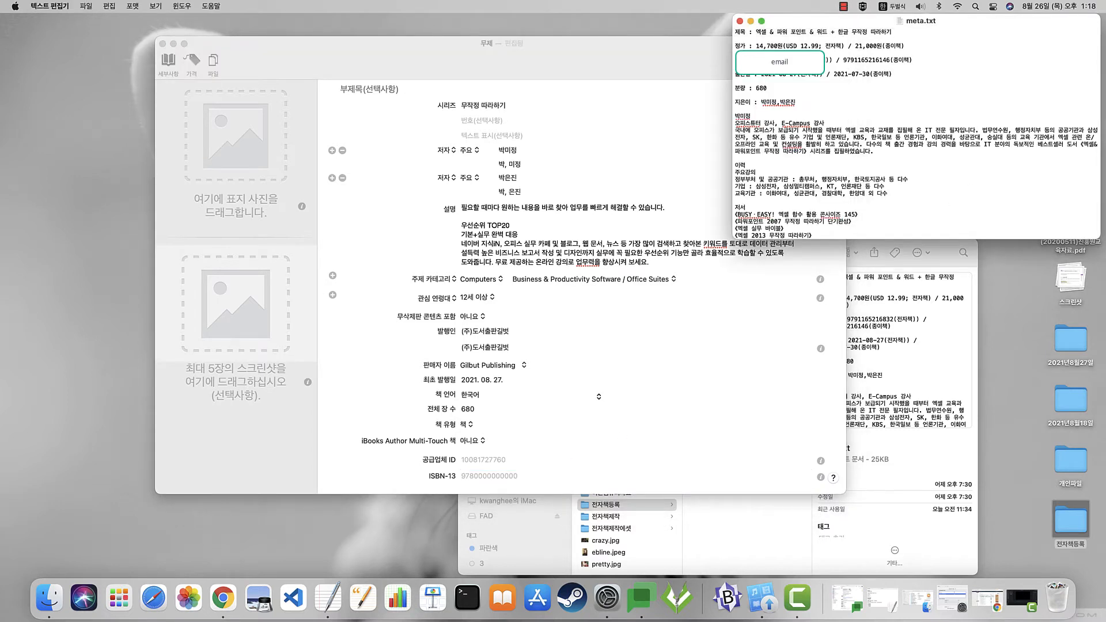
{"action": "key", "text": "super+c"}
{"action": "key", "text": "super+Tab"}
{"action": "key", "text": "super+v"}
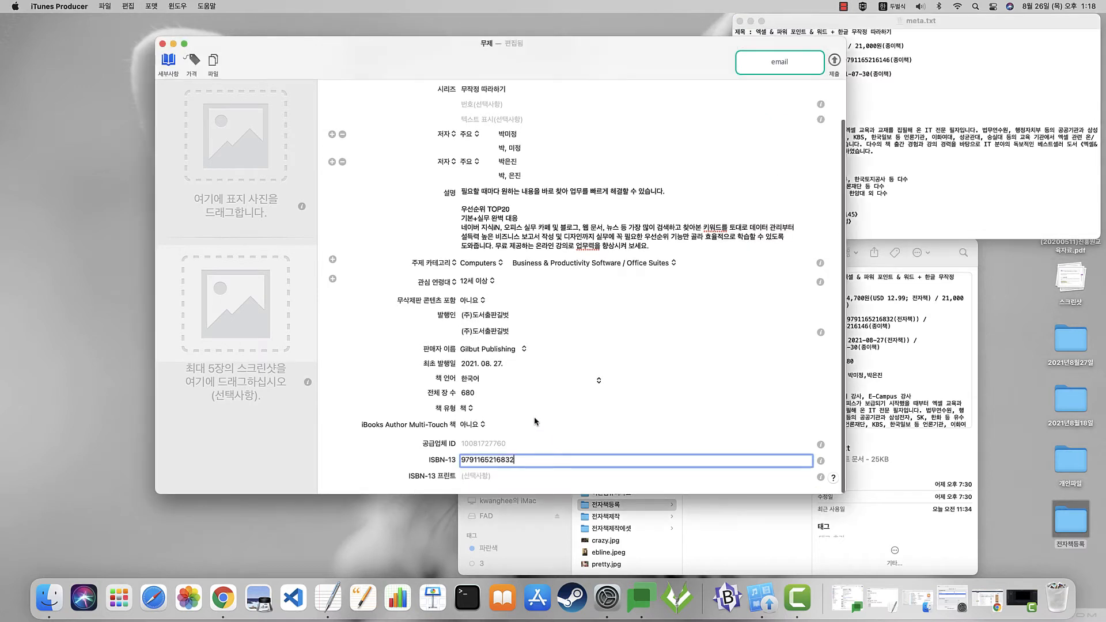
{"action": "key", "text": "Tab"}
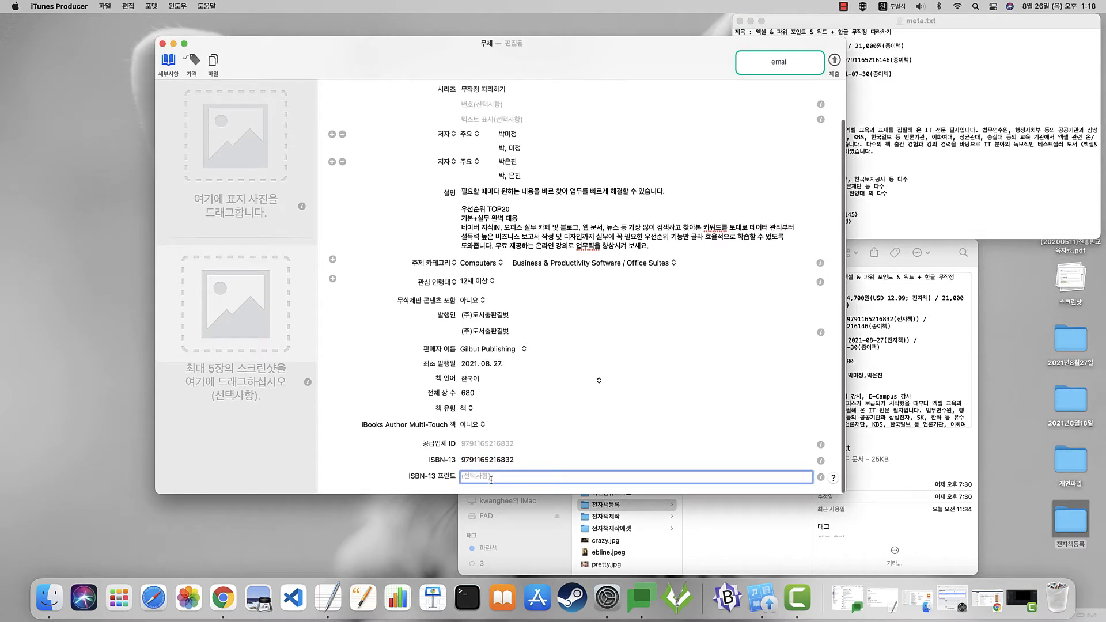
{"action": "left_click", "coordinate": [936, 109]}
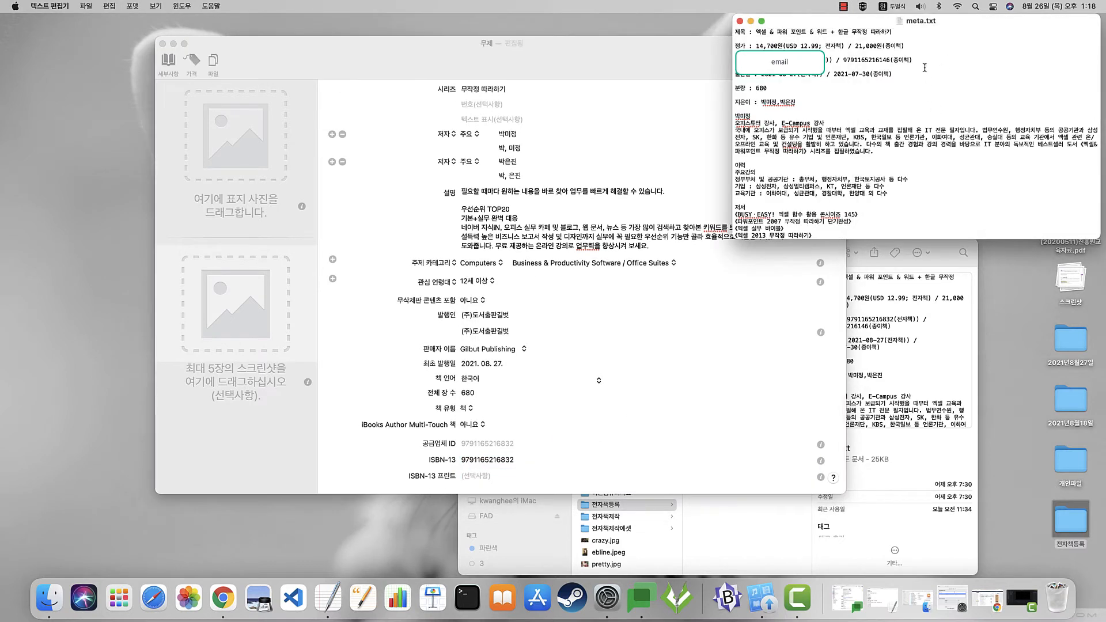
{"action": "left_click_drag", "start_coordinate": [842, 59], "coordinate": [888, 59]}
{"action": "left_click", "coordinate": [482, 477]}
{"action": "key", "text": "super+v"}
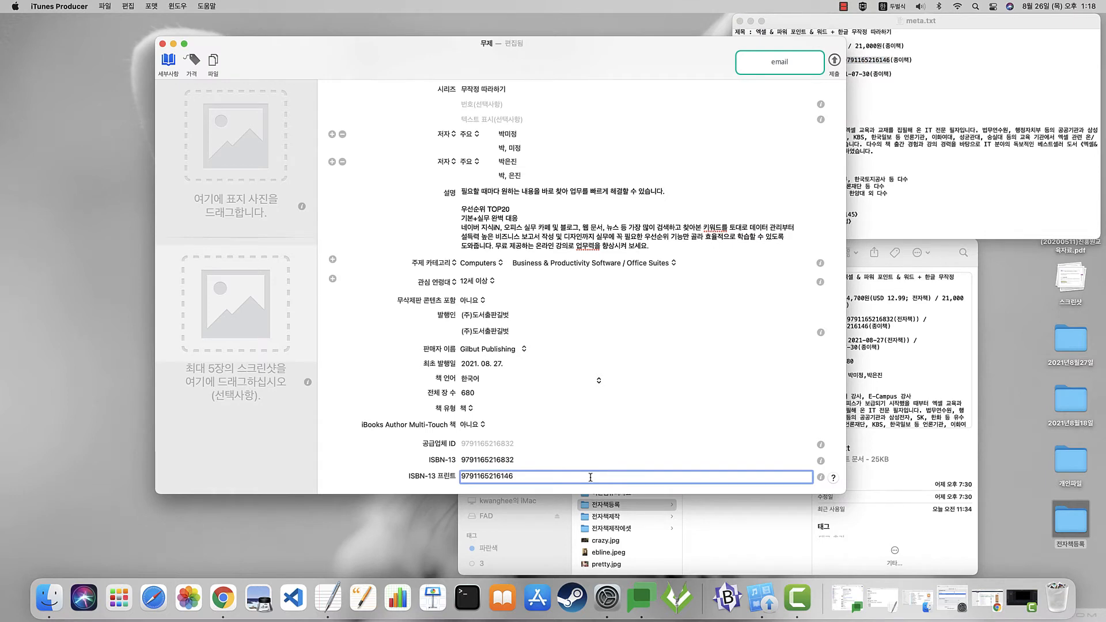
Add 9791165216832.jpg from the 전자책등록 folder as the book's cover image (표지 사진)
{"action": "left_click_drag", "start_coordinate": [367, 74], "coordinate": [368, 72]}
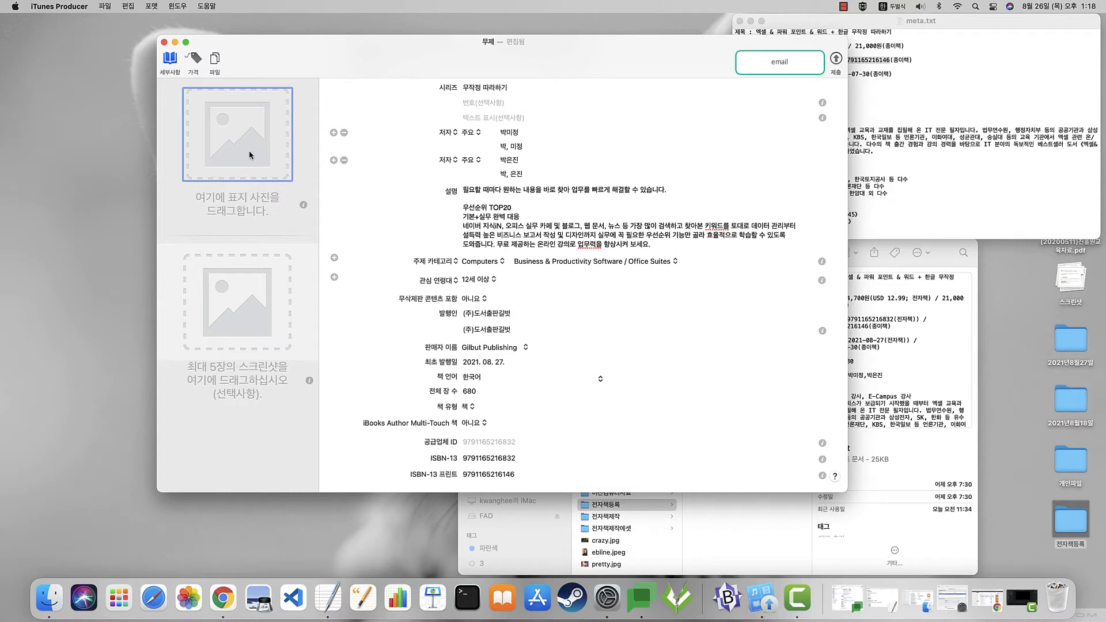
{"action": "left_click", "coordinate": [866, 268]}
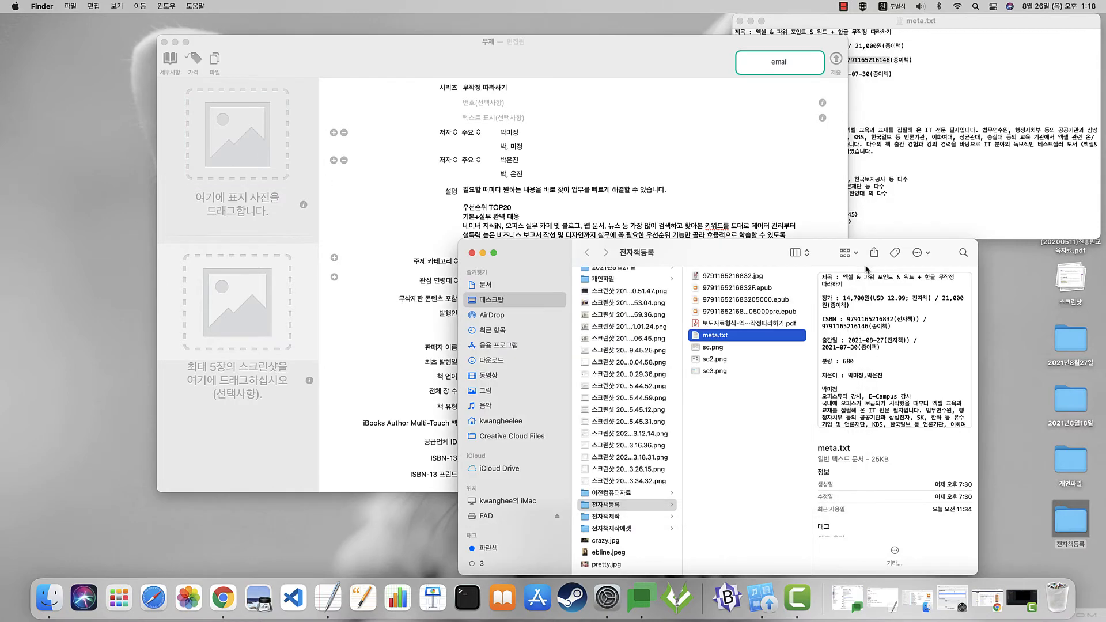
{"action": "left_click", "coordinate": [736, 278]}
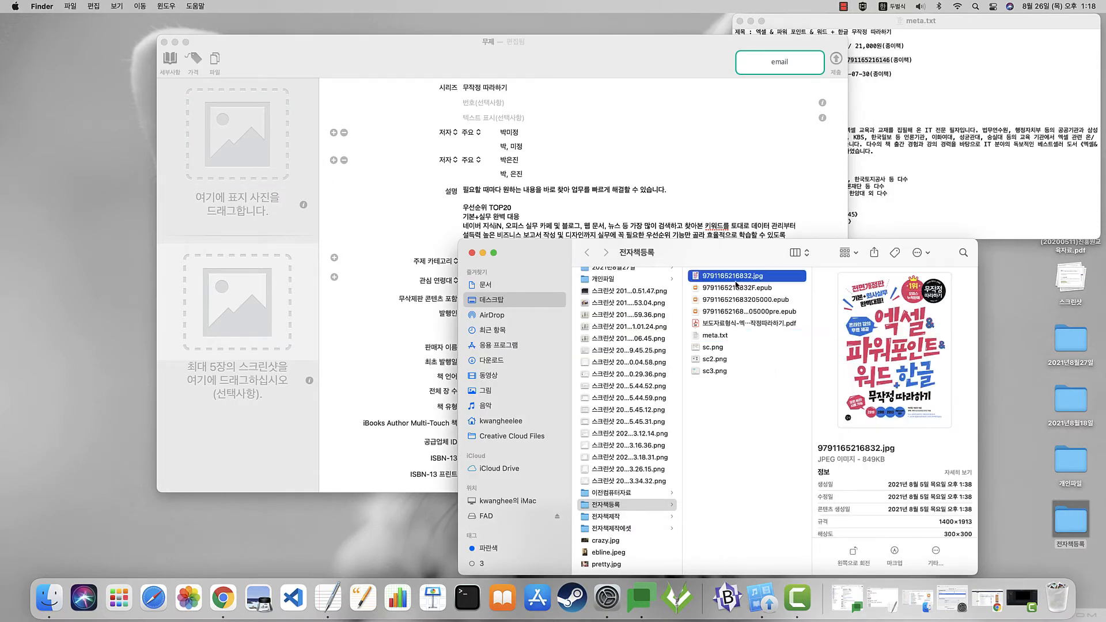
{"action": "left_click_drag", "start_coordinate": [736, 283], "coordinate": [248, 146]}
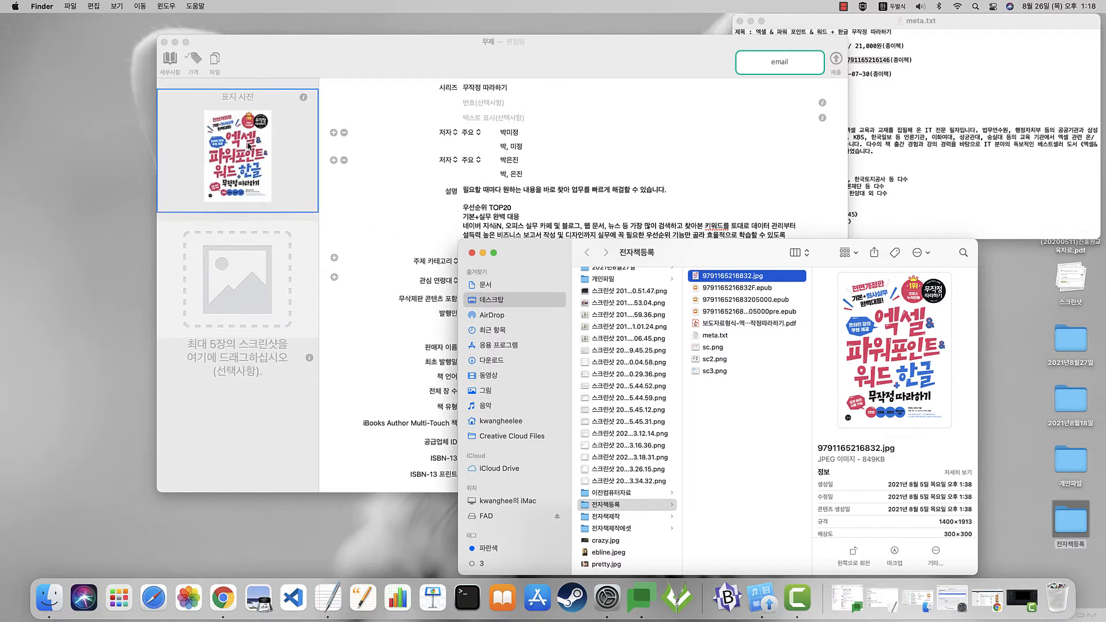
Add sc3.png, sc2.png and sc.png from the 전자책등록 folder as the book's screenshots (스크린샷)
{"action": "left_click", "coordinate": [282, 321]}
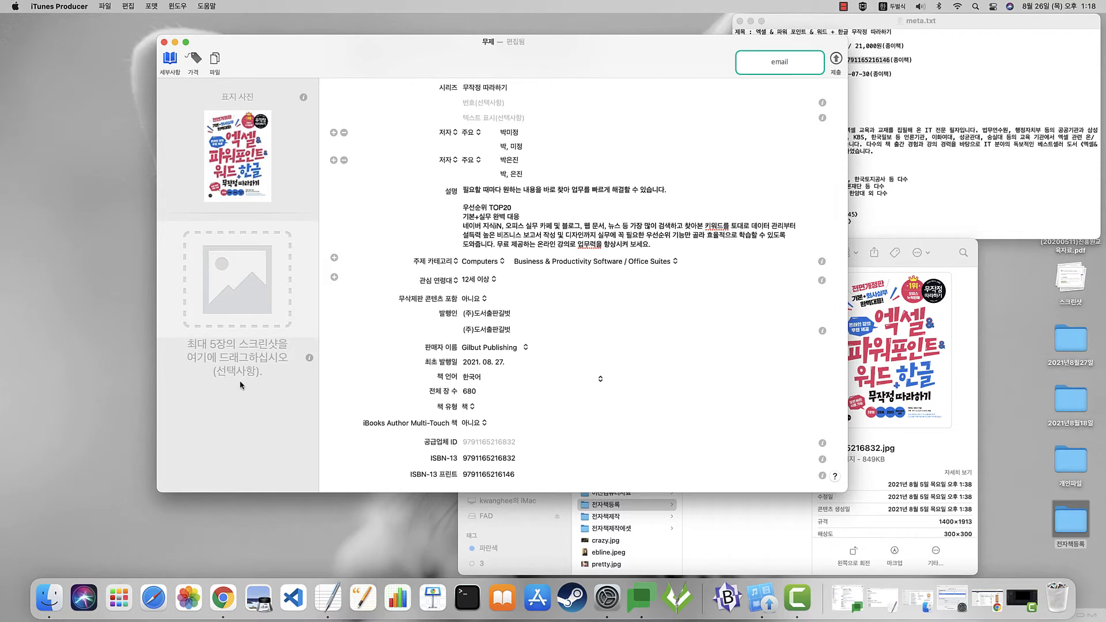
{"action": "left_click", "coordinate": [740, 516]}
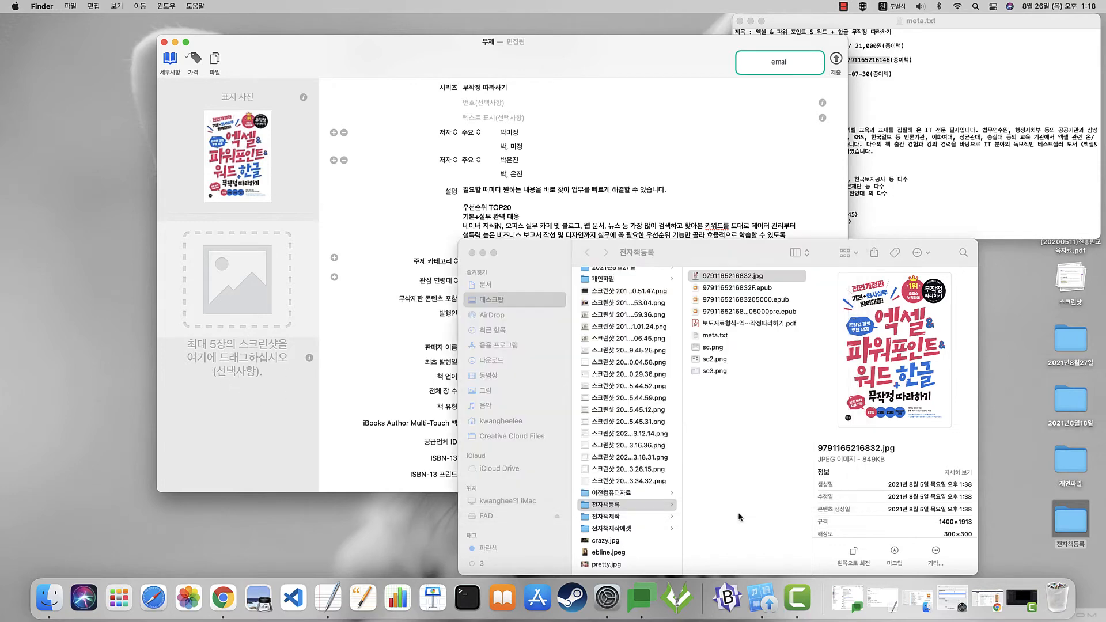
{"action": "left_click", "coordinate": [727, 372]}
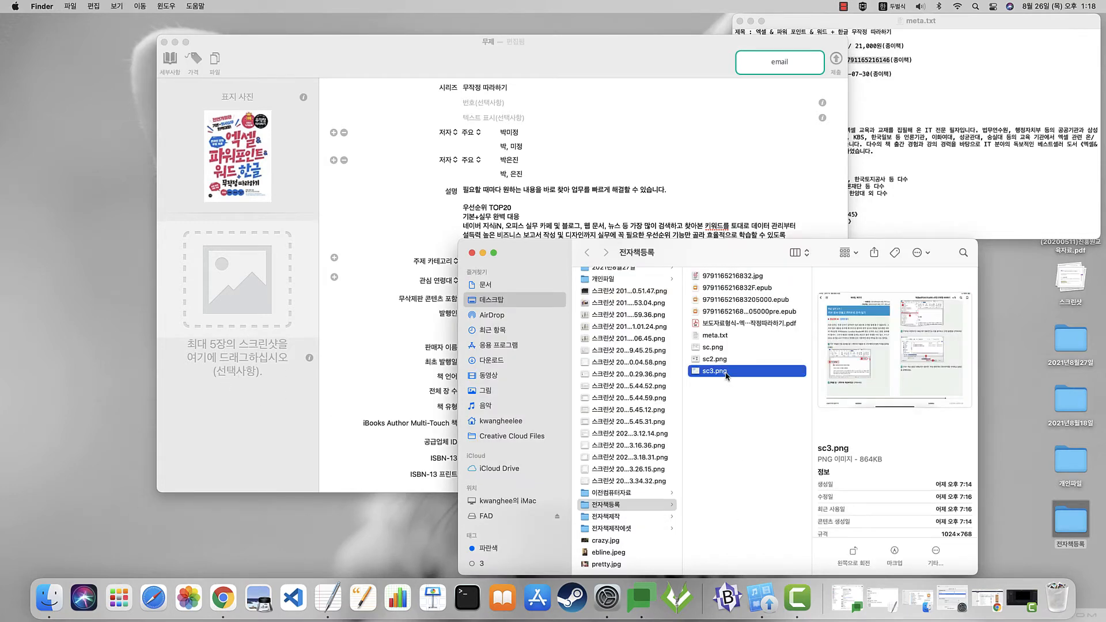
{"action": "left_click_drag", "start_coordinate": [727, 373], "coordinate": [237, 273]}
{"action": "left_click", "coordinate": [714, 358]}
{"action": "left_click_drag", "start_coordinate": [714, 359], "coordinate": [236, 302]}
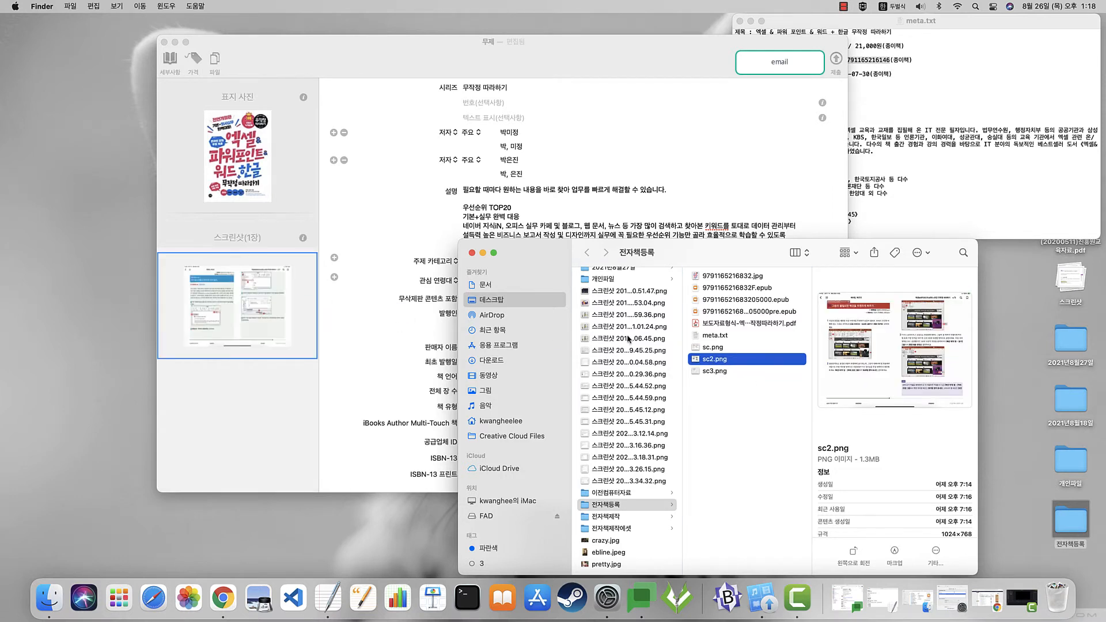
{"action": "left_click", "coordinate": [713, 347]}
{"action": "left_click_drag", "start_coordinate": [713, 347], "coordinate": [241, 293]}
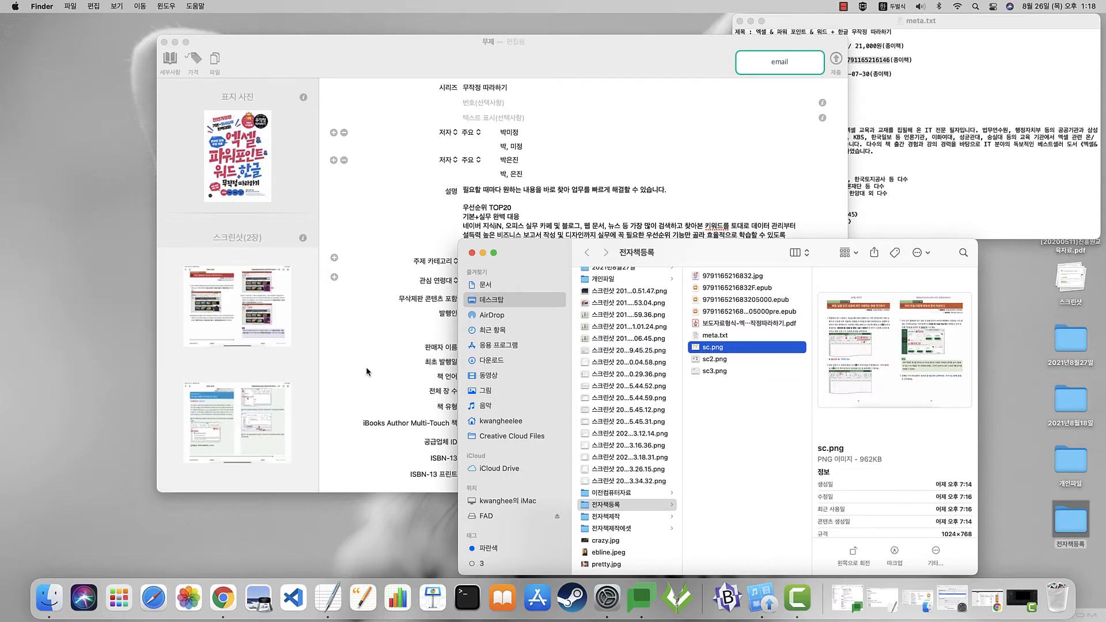
Save the book package as 9791165216832.itmsp in the Playlists folder
{"action": "left_click", "coordinate": [338, 60]}
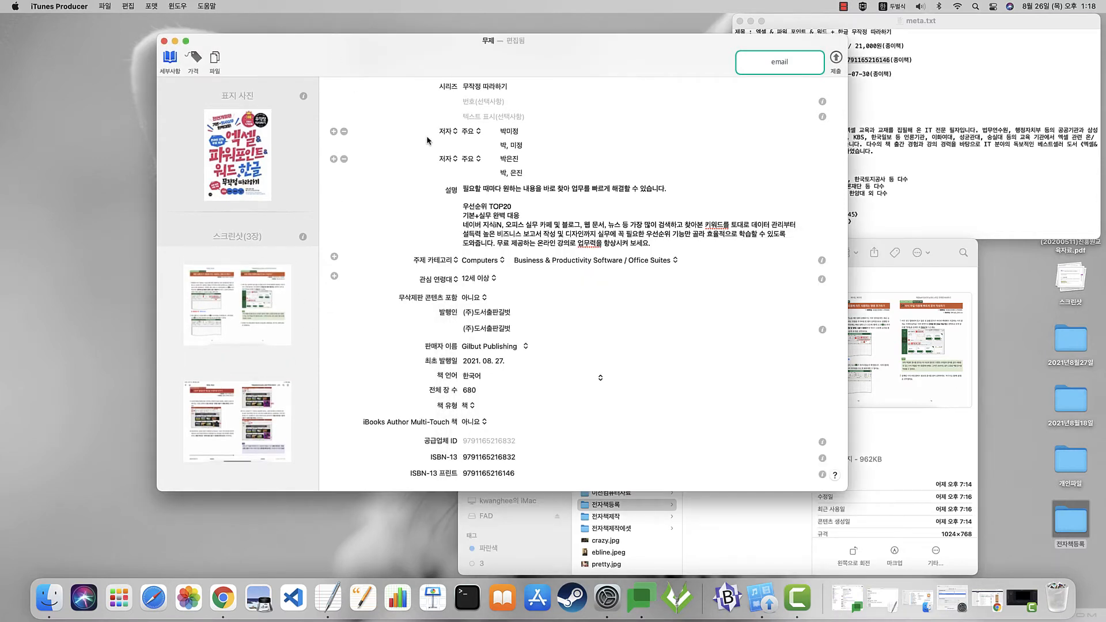
{"action": "key", "text": "super+s"}
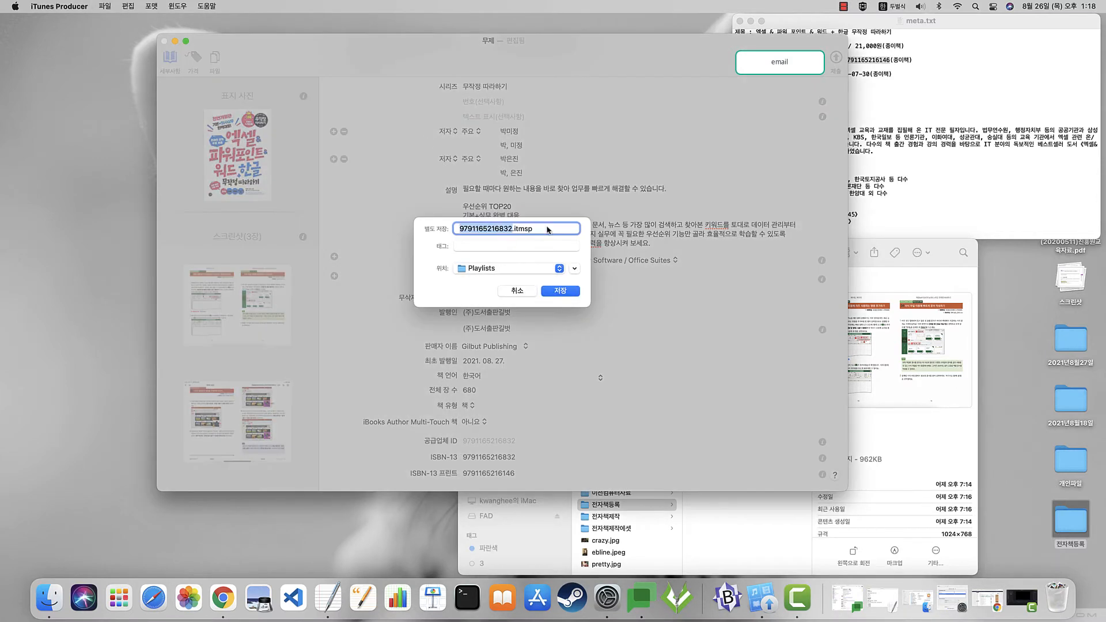
{"action": "left_click", "coordinate": [555, 230]}
{"action": "left_click", "coordinate": [765, 523]}
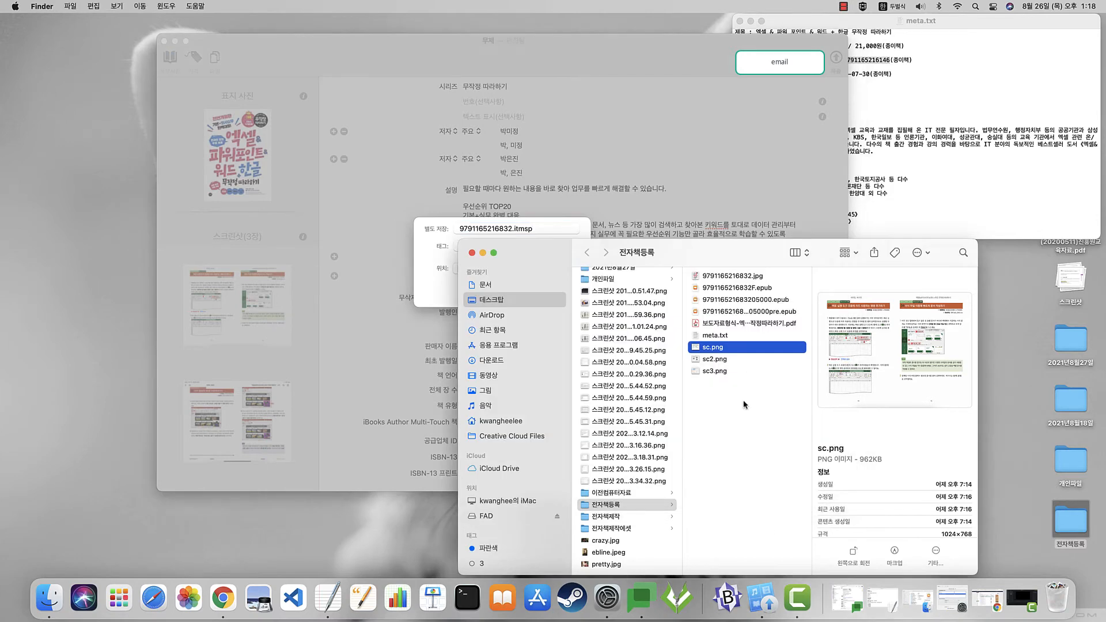
{"action": "left_click", "coordinate": [766, 301]}
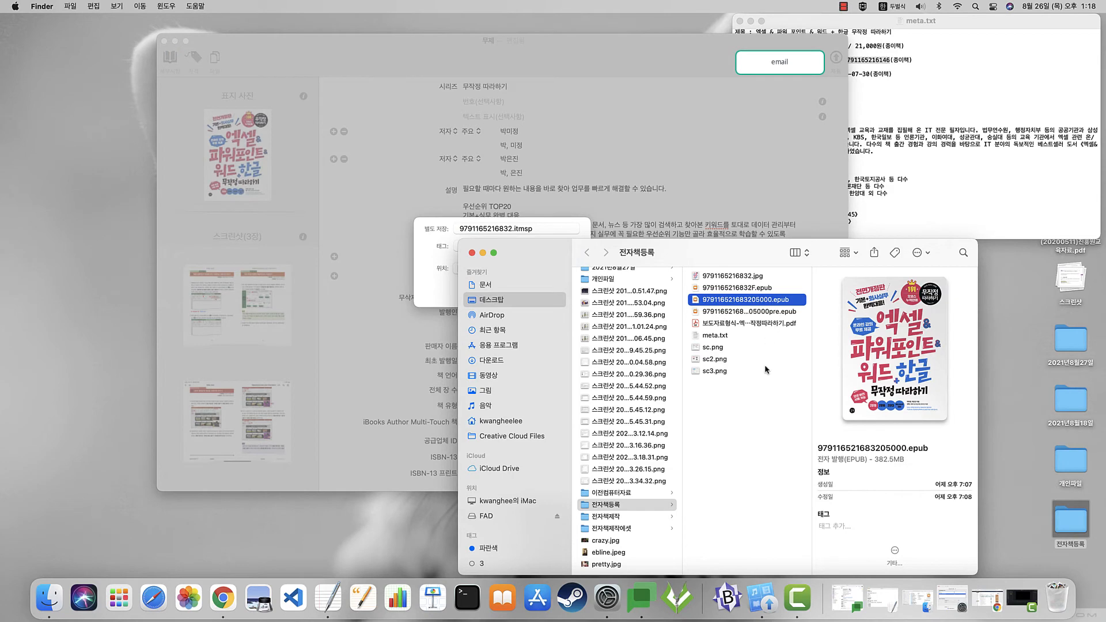
{"action": "left_click", "coordinate": [509, 226]}
{"action": "left_click", "coordinate": [564, 292]}
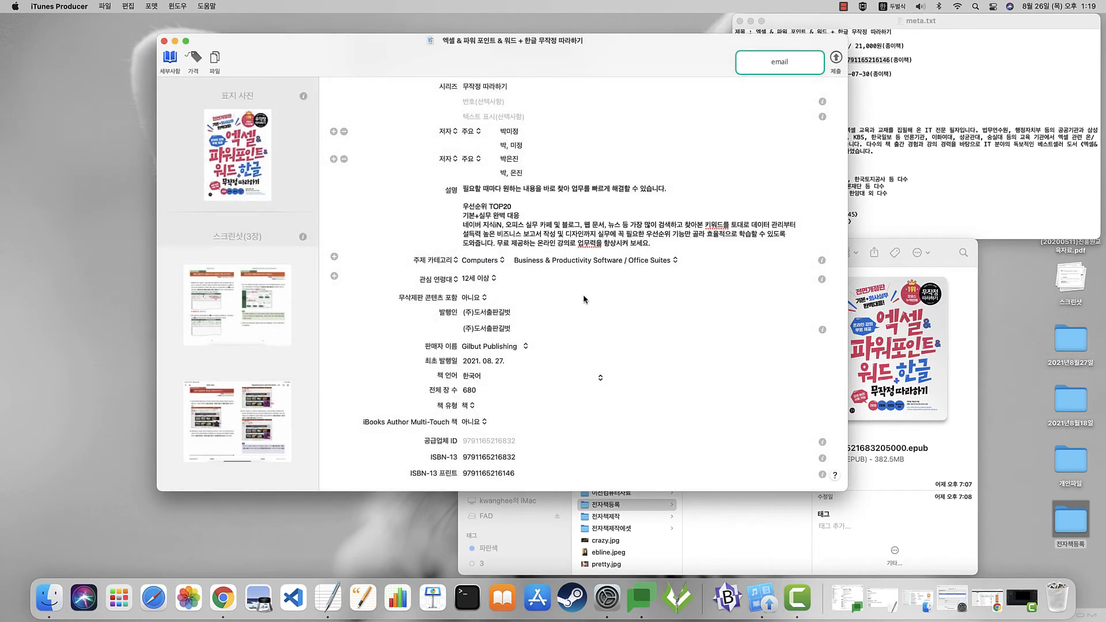
Add a territory rights and price entry (지역 권한 및 가격 추가) and select all territories (모두)
{"action": "left_click", "coordinate": [194, 59]}
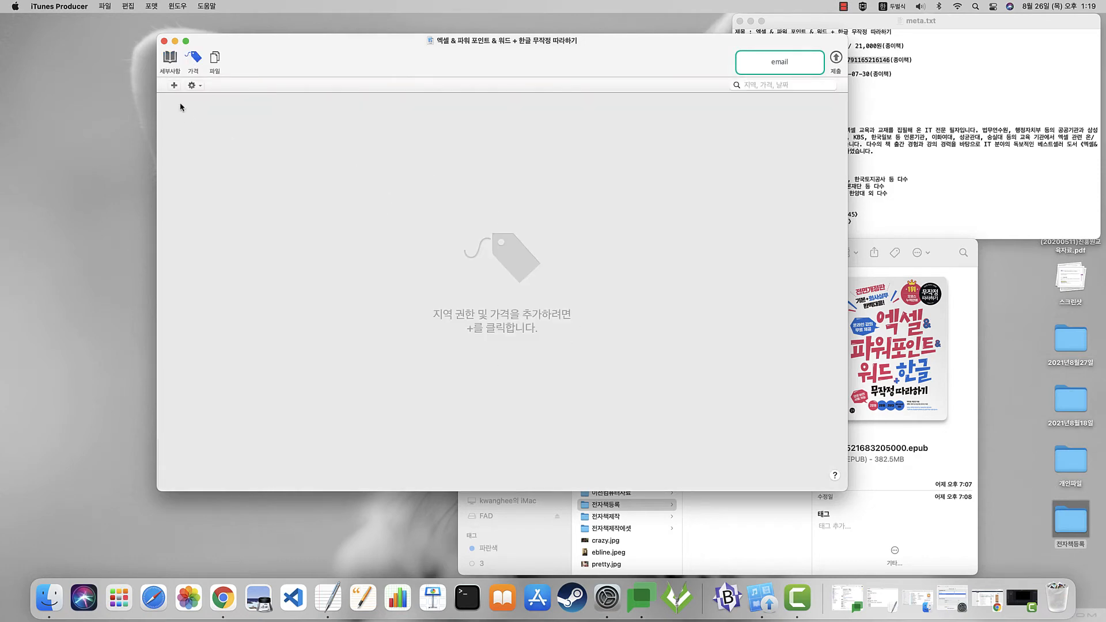
{"action": "left_click", "coordinate": [174, 86]}
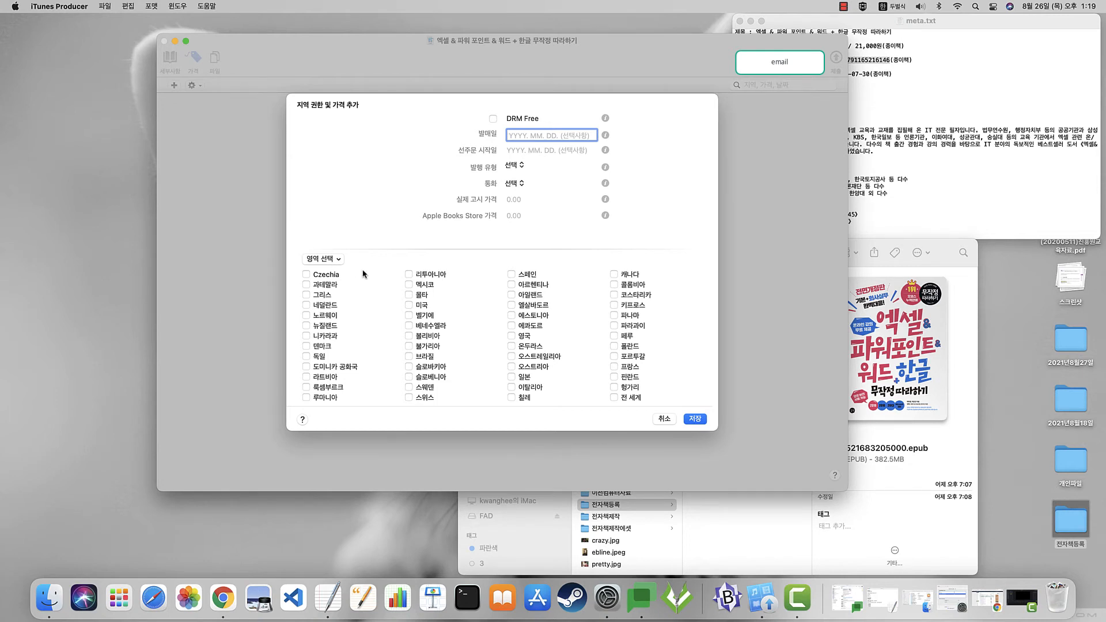
{"action": "left_click", "coordinate": [324, 260]}
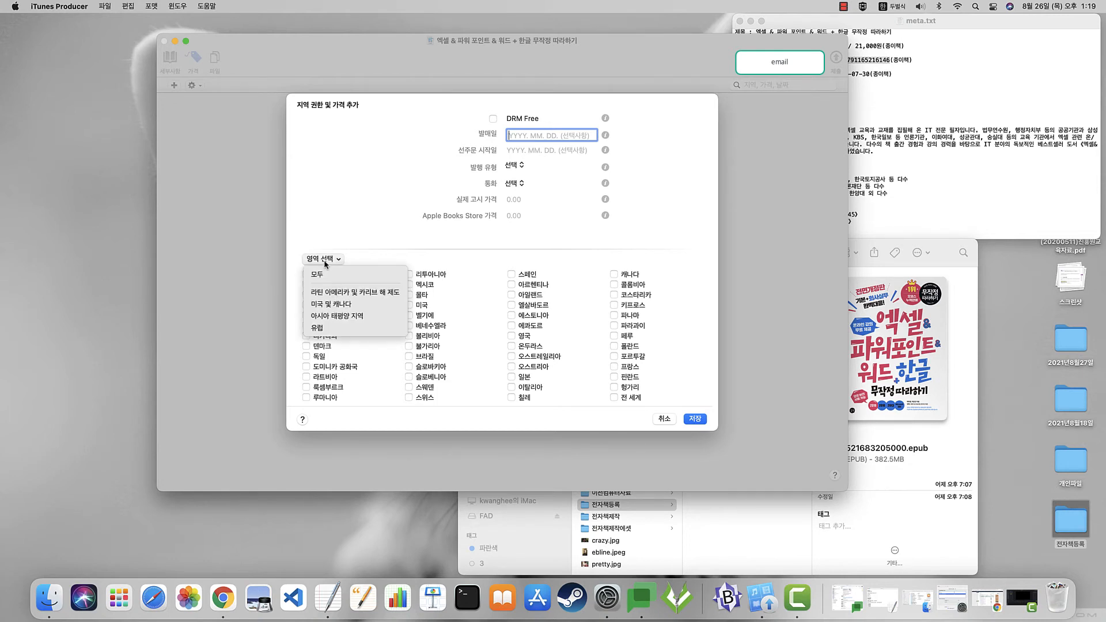
{"action": "left_click", "coordinate": [335, 277]}
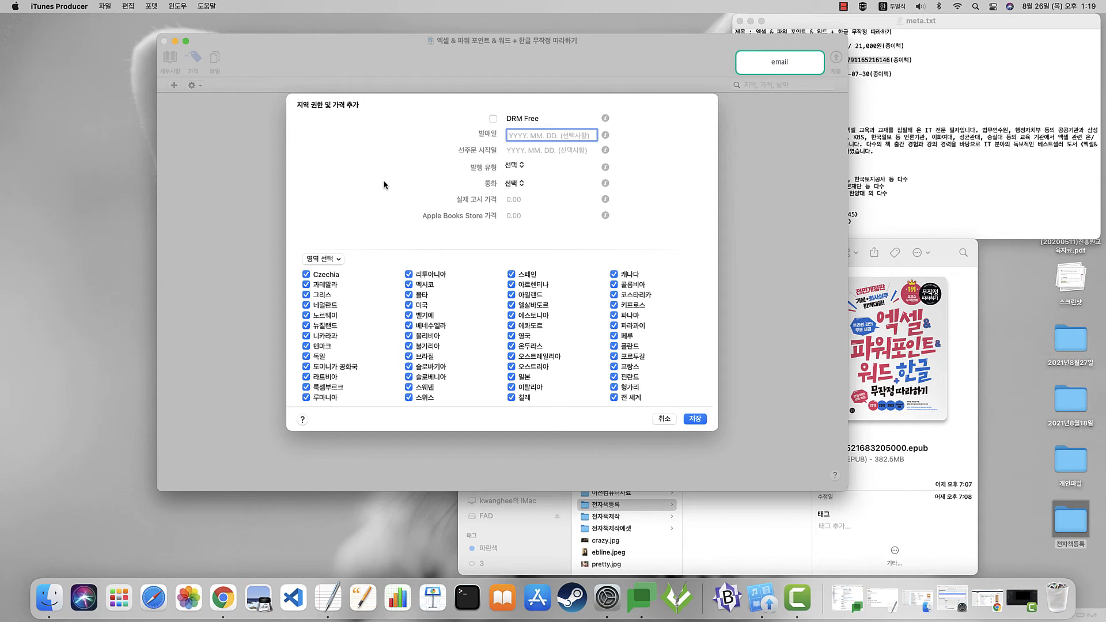
Set the release date (발매일) of the pricing entry to 2021-08-26
{"action": "type", "text": "20"}
{"action": "type", "text": "21-"}
{"action": "type", "text": "07"}
{"action": "type", "text": "26"}
{"action": "key", "text": "Left"}
{"action": "key", "text": "Left"}
{"action": "key", "text": "BackSpace"}
{"action": "type", "text": "8-"}
{"action": "key", "text": "Tab"}
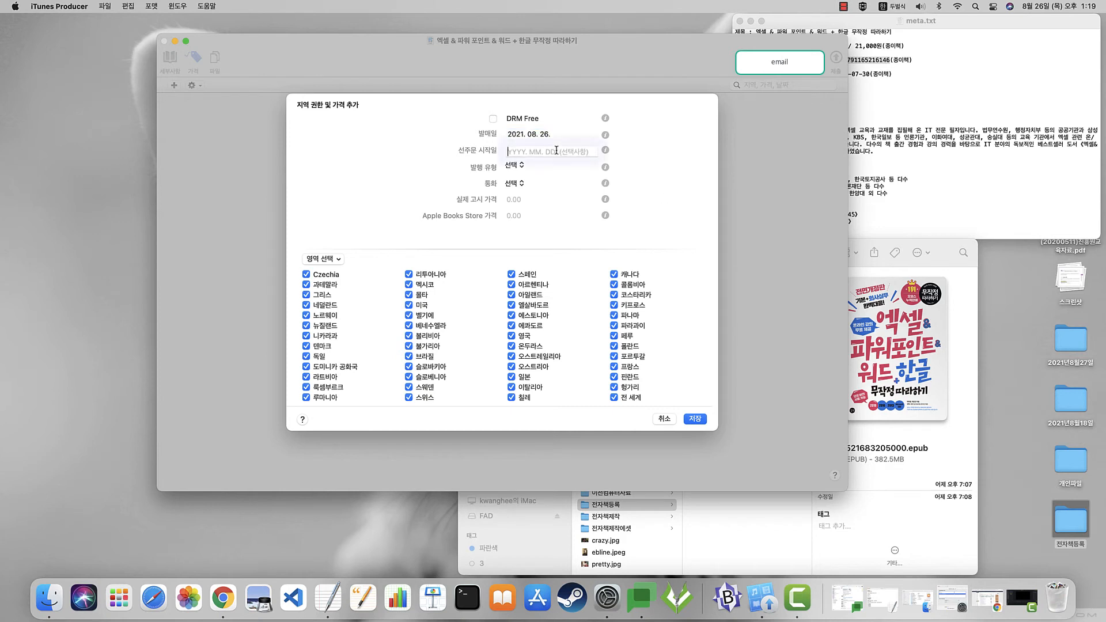
Set the publication type (발행 유형) to 기타 and the currency (통화) to USD - US Dollar
{"action": "left_click", "coordinate": [514, 167]}
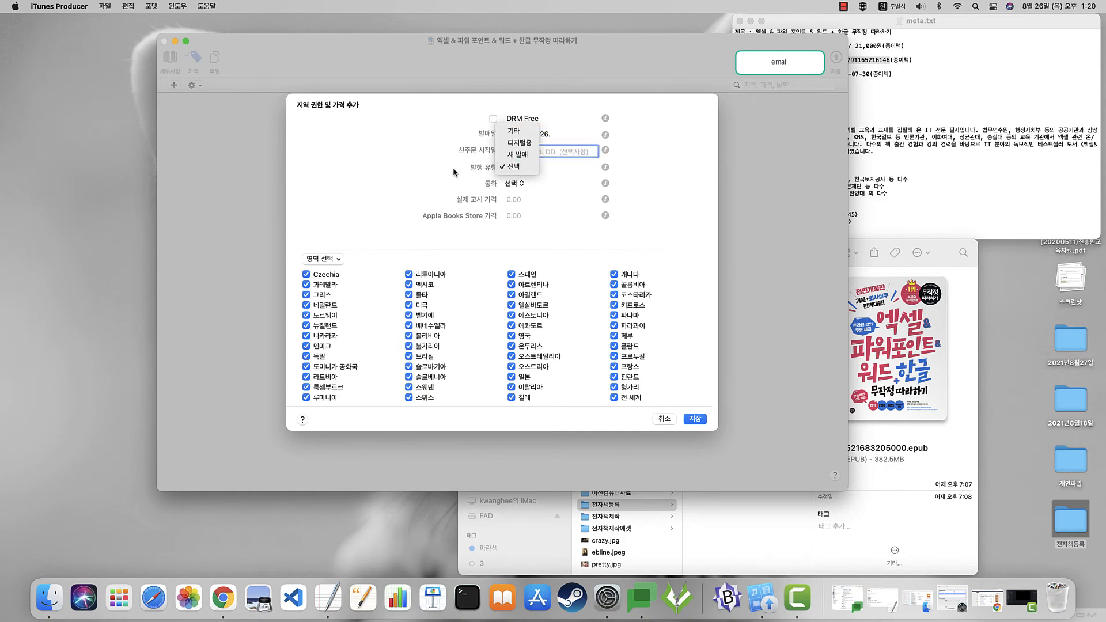
{"action": "left_click", "coordinate": [519, 131]}
{"action": "left_click", "coordinate": [520, 184]}
{"action": "scroll", "coordinate": [521, 173], "scroll_direction": "up", "scroll_amount": 2}
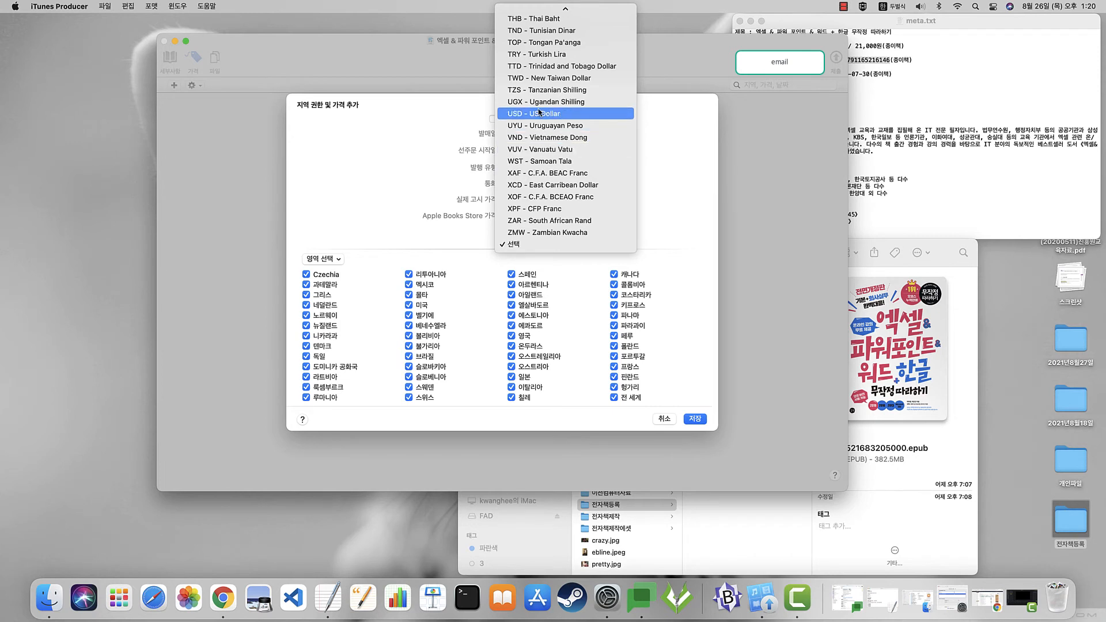
{"action": "left_click", "coordinate": [578, 113]}
Look up the dollar price in meta.txt and set both the actual list price (실제 고시 가격) and the Apple Books Store price to 12.99
{"action": "left_click", "coordinate": [533, 203]}
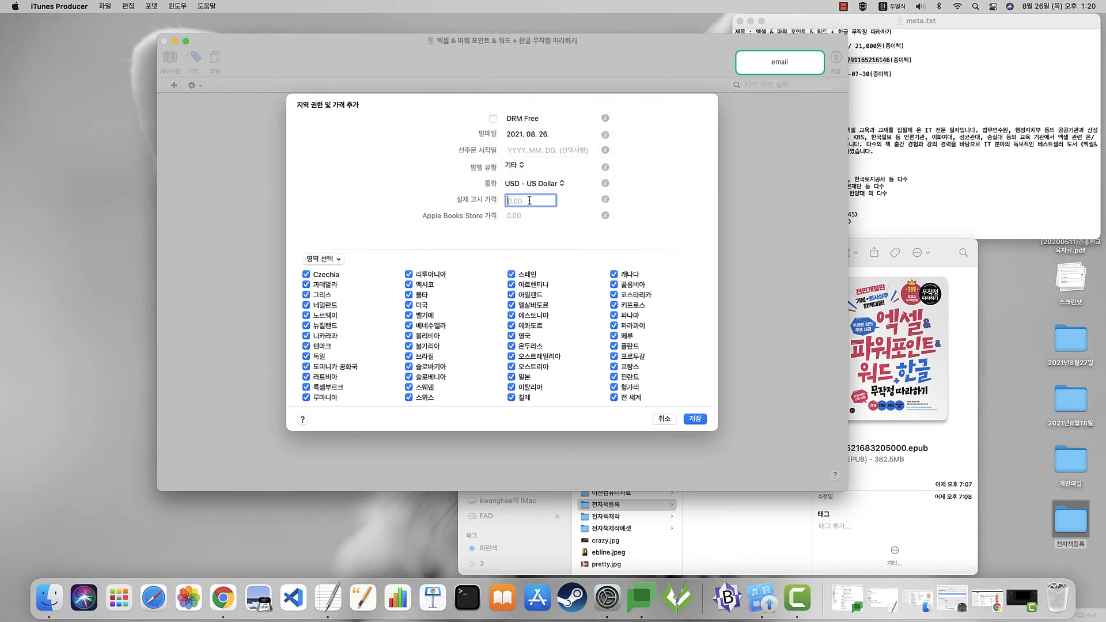
{"action": "left_click", "coordinate": [928, 119]}
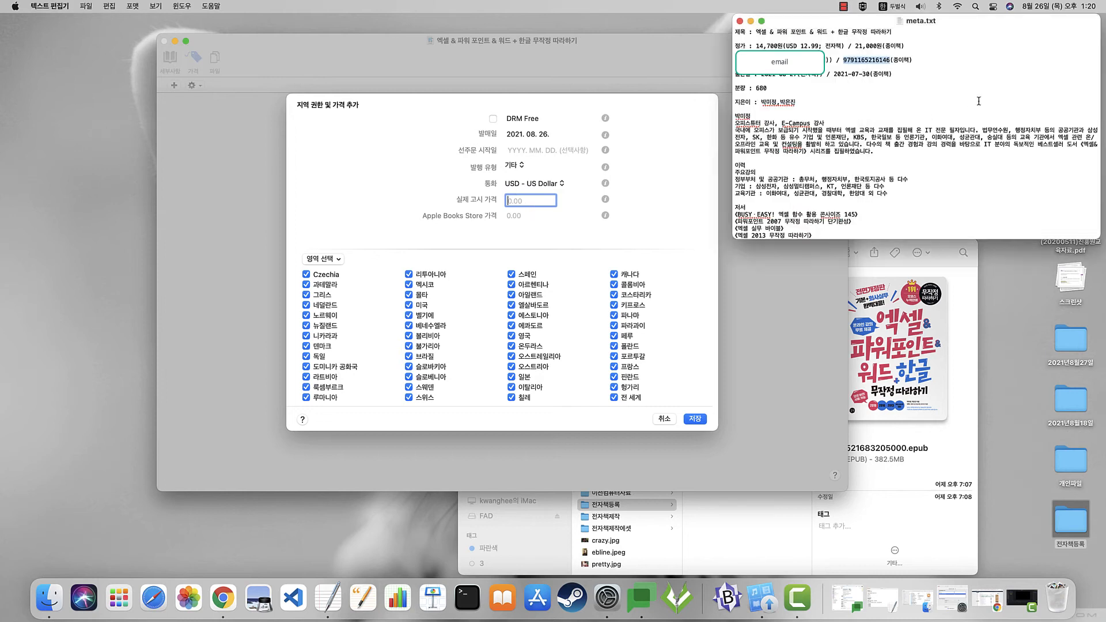
{"action": "left_click", "coordinate": [796, 47]}
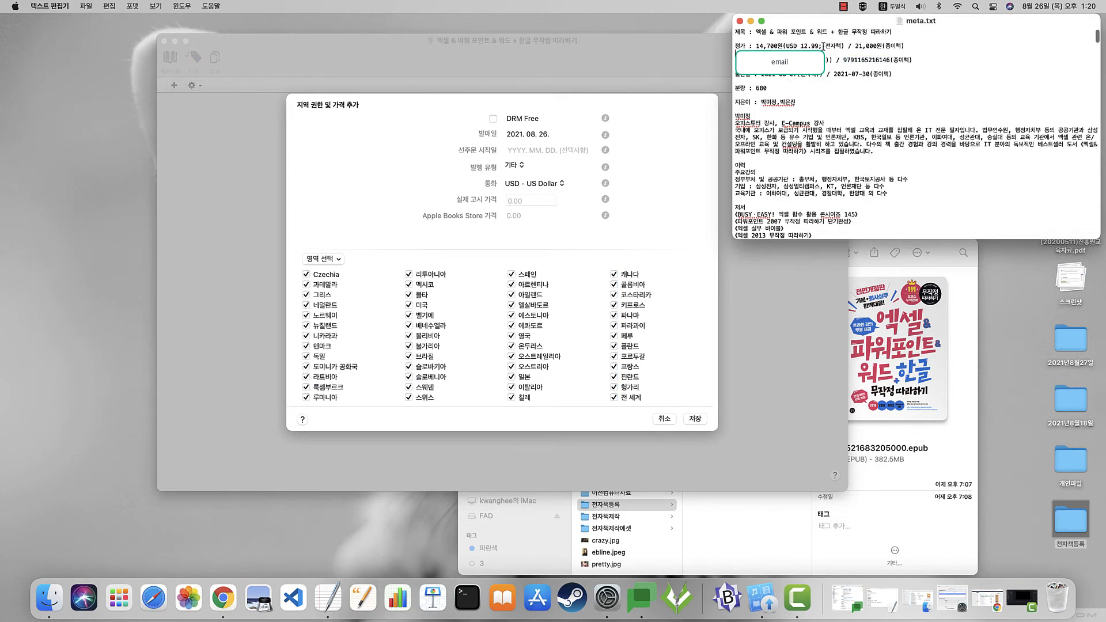
{"action": "left_click", "coordinate": [545, 201]}
{"action": "type", "text": "12.99"}
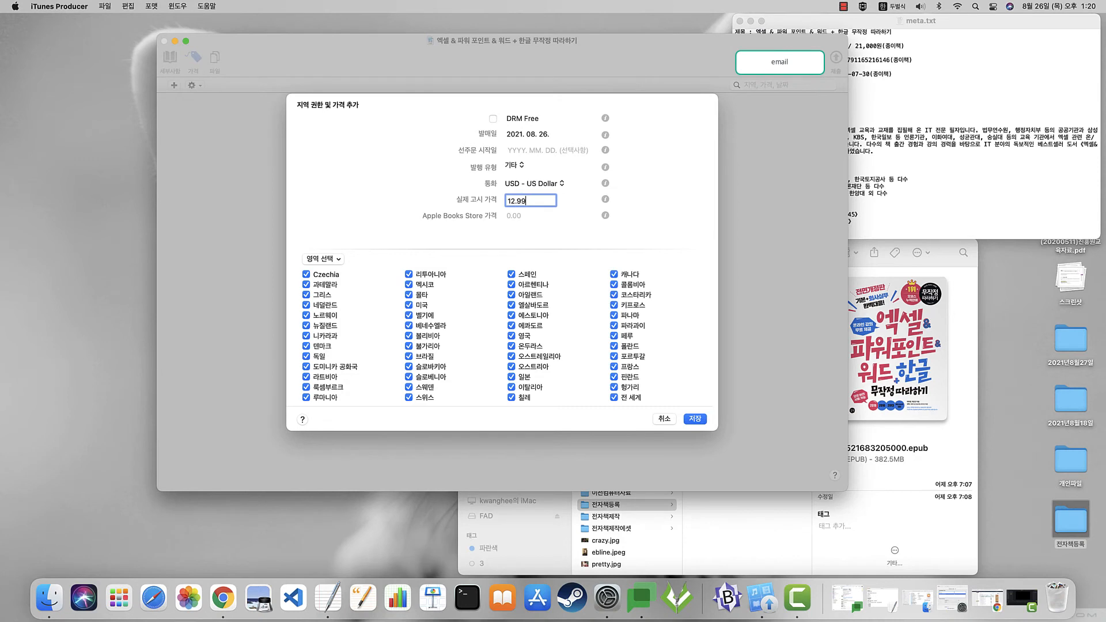
{"action": "key", "text": "Tab"}
{"action": "type", "text": "12."}
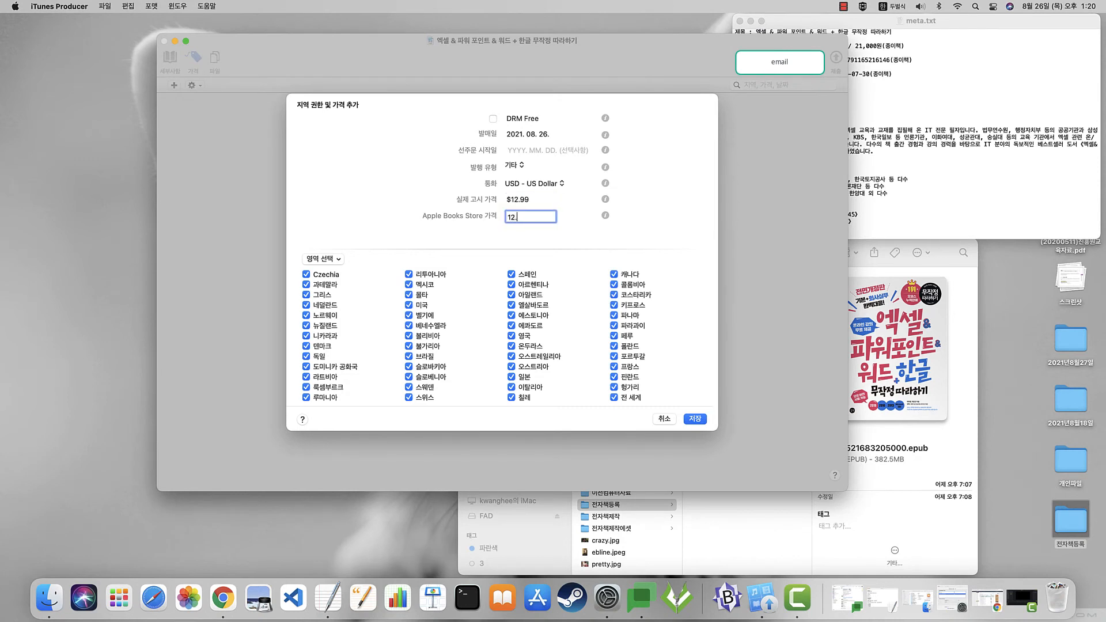
{"action": "type", "text": "99"}
{"action": "key", "text": "Tab"}
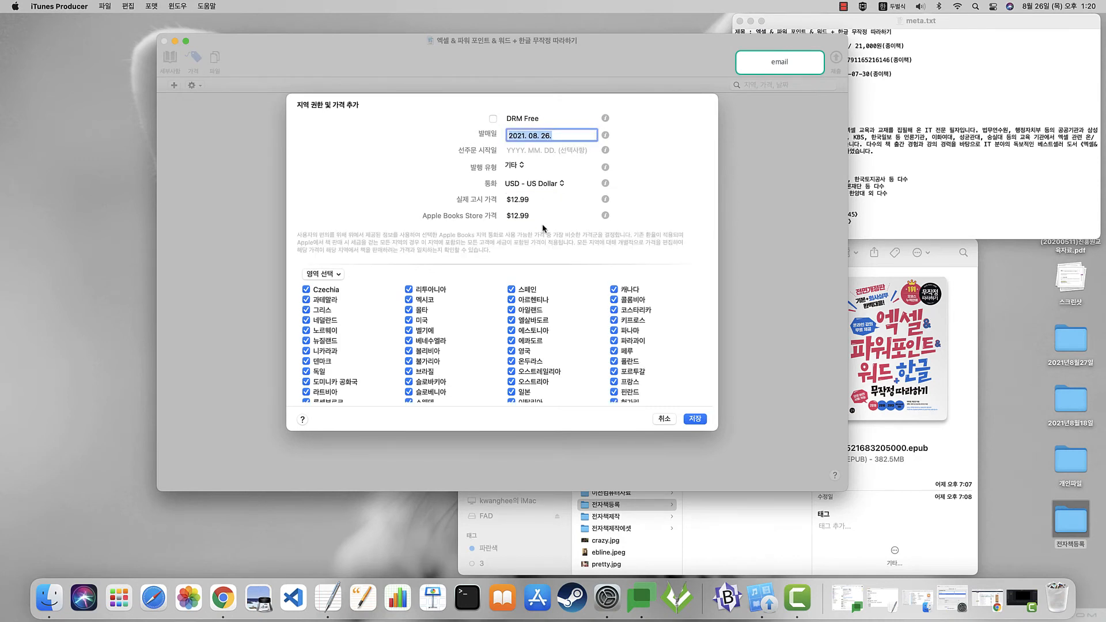
Check the selected territories and save the territory rights and price entry
{"action": "left_click", "coordinate": [544, 218]}
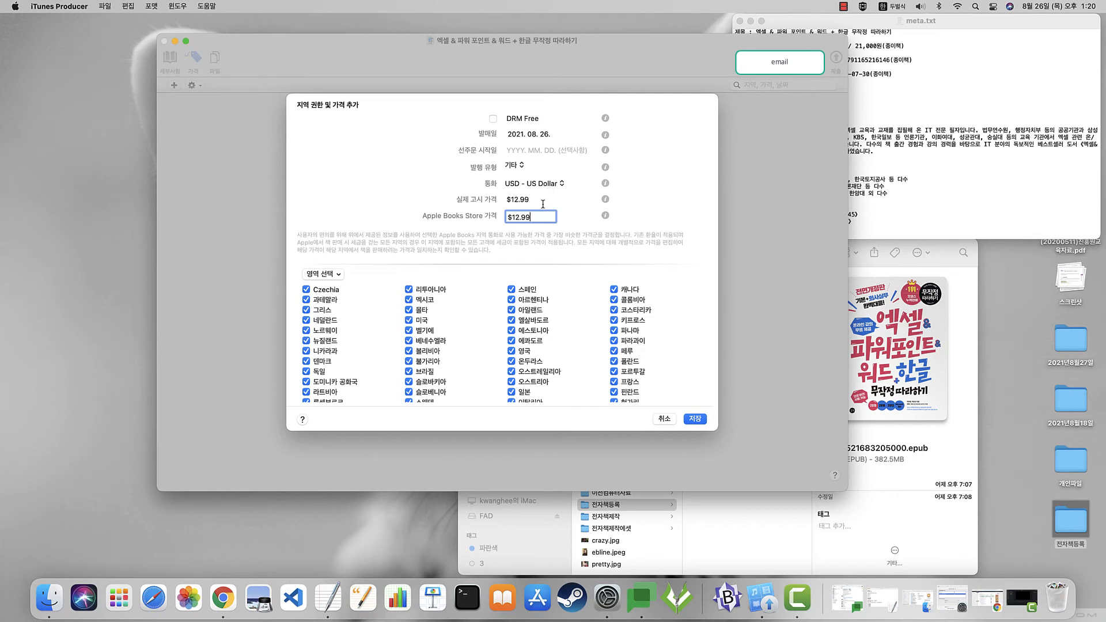
{"action": "scroll", "coordinate": [474, 309], "scroll_direction": "down", "scroll_amount": 1}
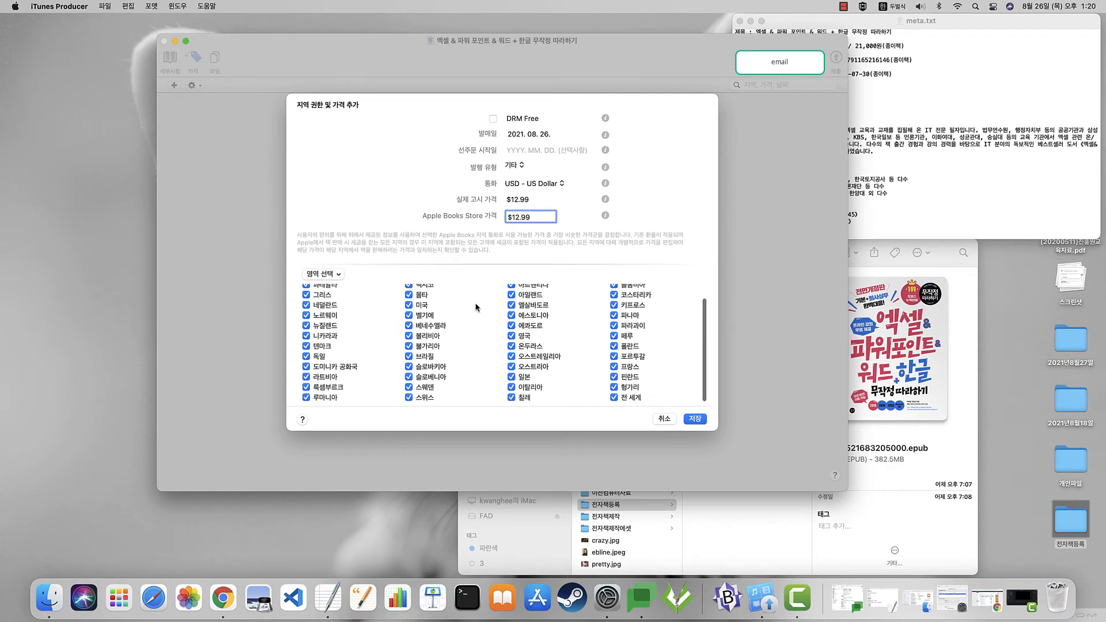
{"action": "scroll", "coordinate": [353, 306], "scroll_direction": "up", "scroll_amount": 1}
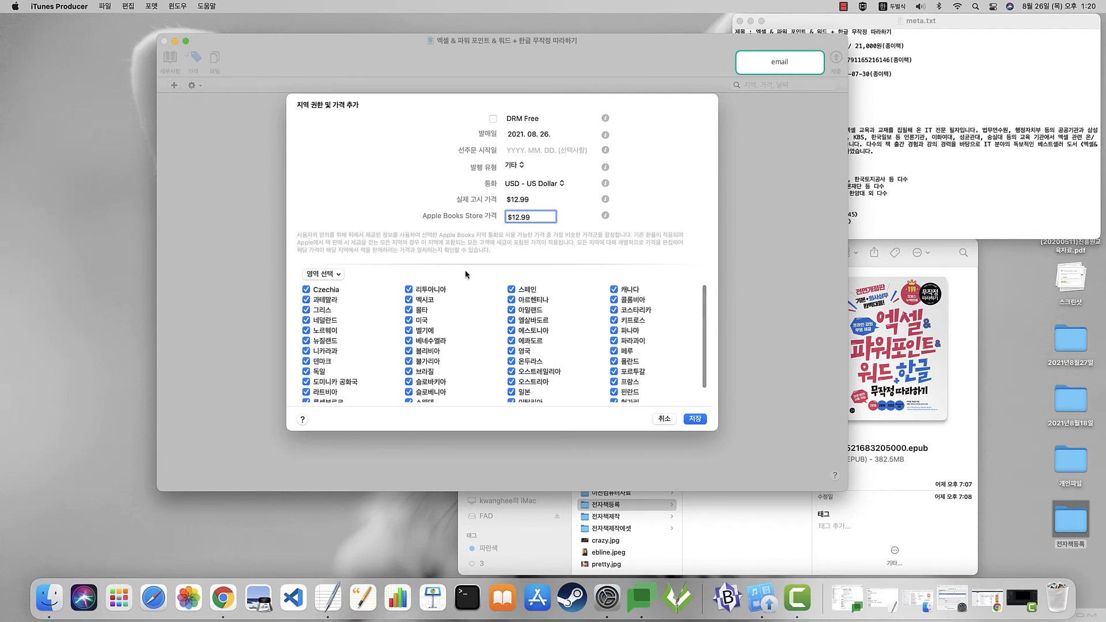
{"action": "left_click", "coordinate": [696, 420]}
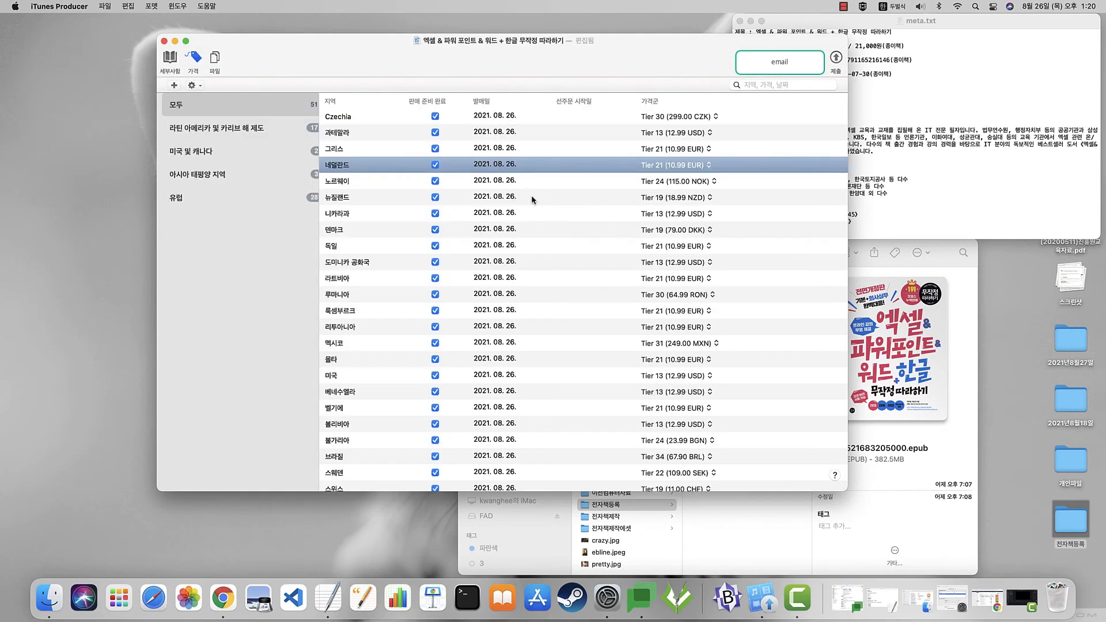
{"action": "left_click", "coordinate": [531, 197]}
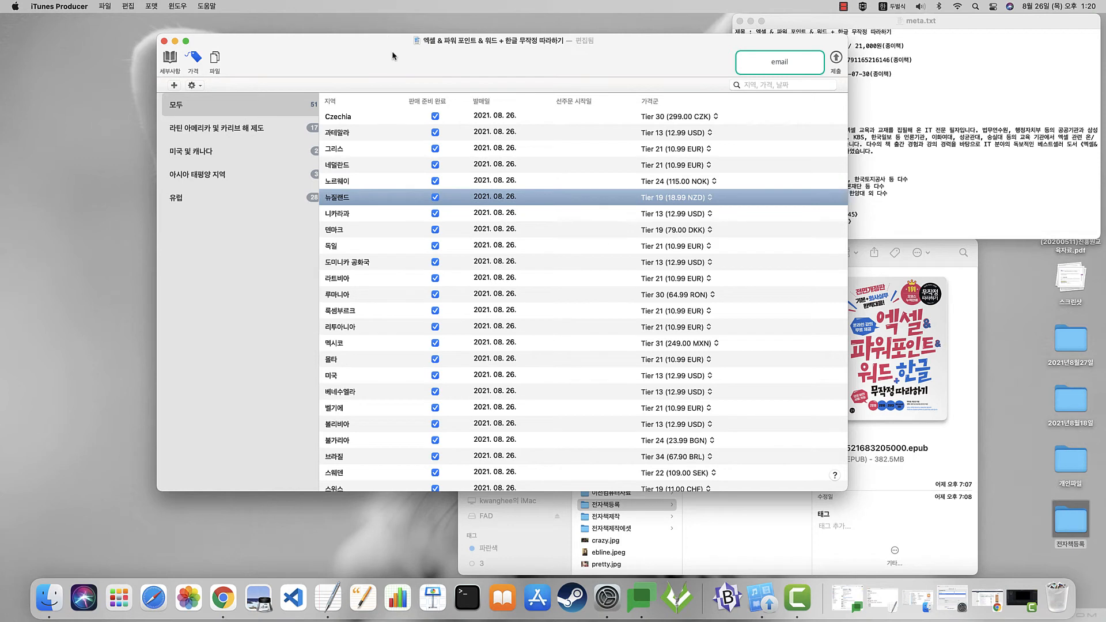
Add 979116521683205000.epub as the full book (전체 책) and continue past the recommended file size notice
{"action": "left_click", "coordinate": [216, 58]}
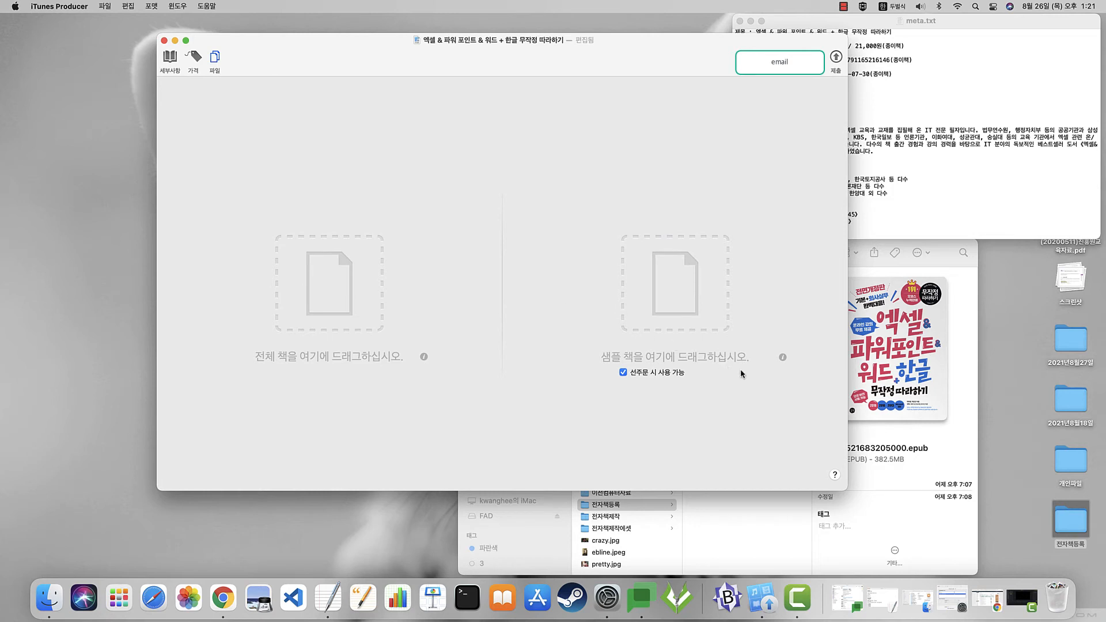
{"action": "left_click", "coordinate": [747, 502]}
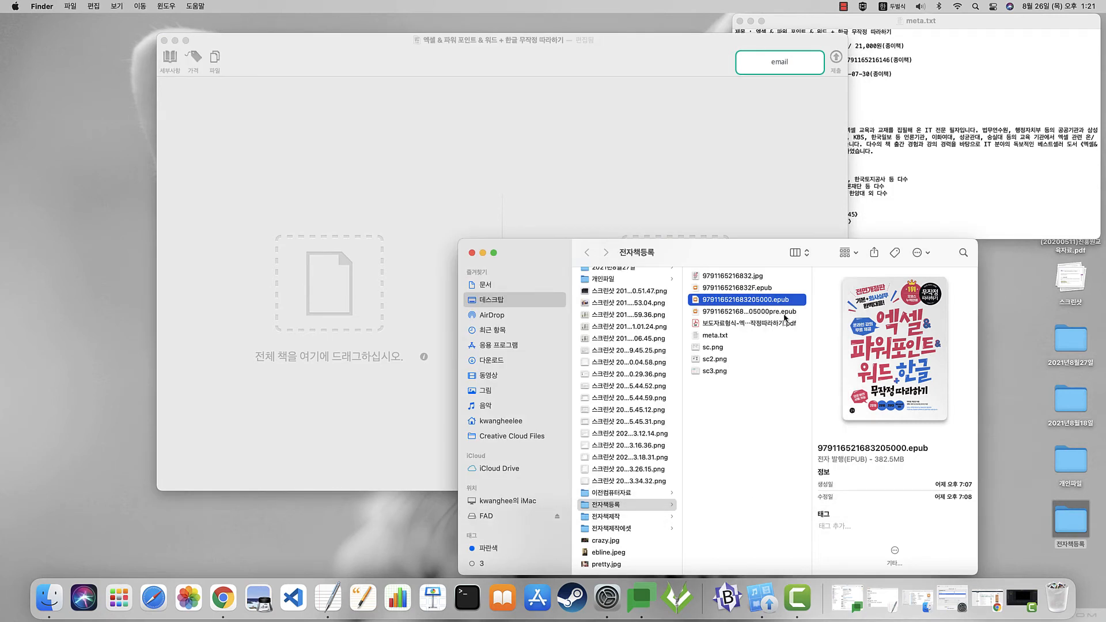
{"action": "left_click", "coordinate": [785, 316]}
{"action": "left_click", "coordinate": [776, 302]}
{"action": "left_click_drag", "start_coordinate": [752, 300], "coordinate": [351, 279]}
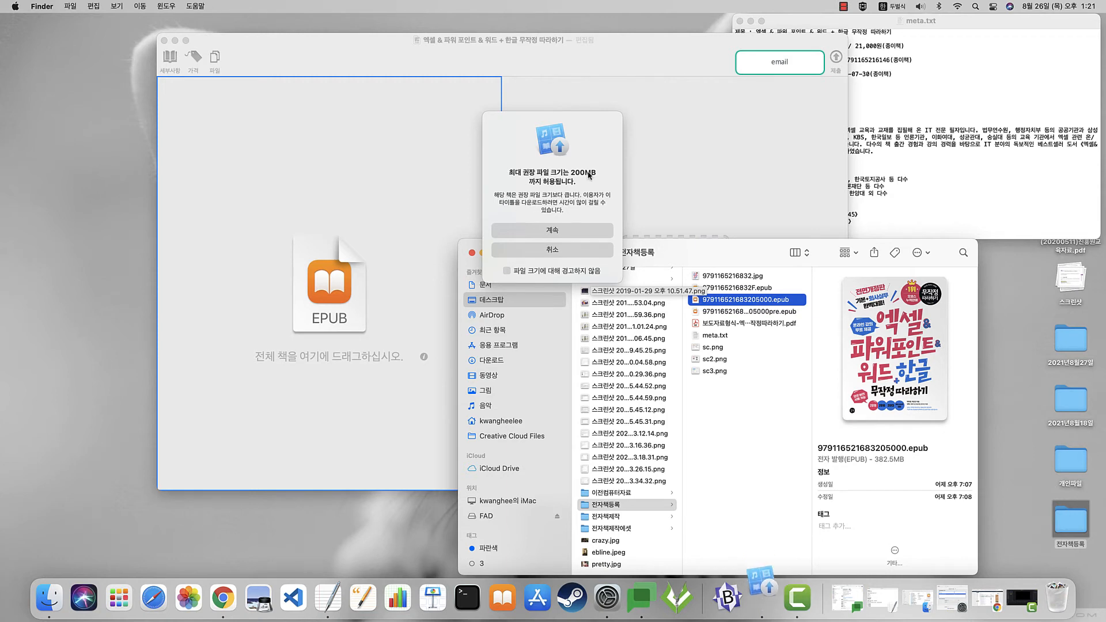
{"action": "left_click", "coordinate": [558, 230]}
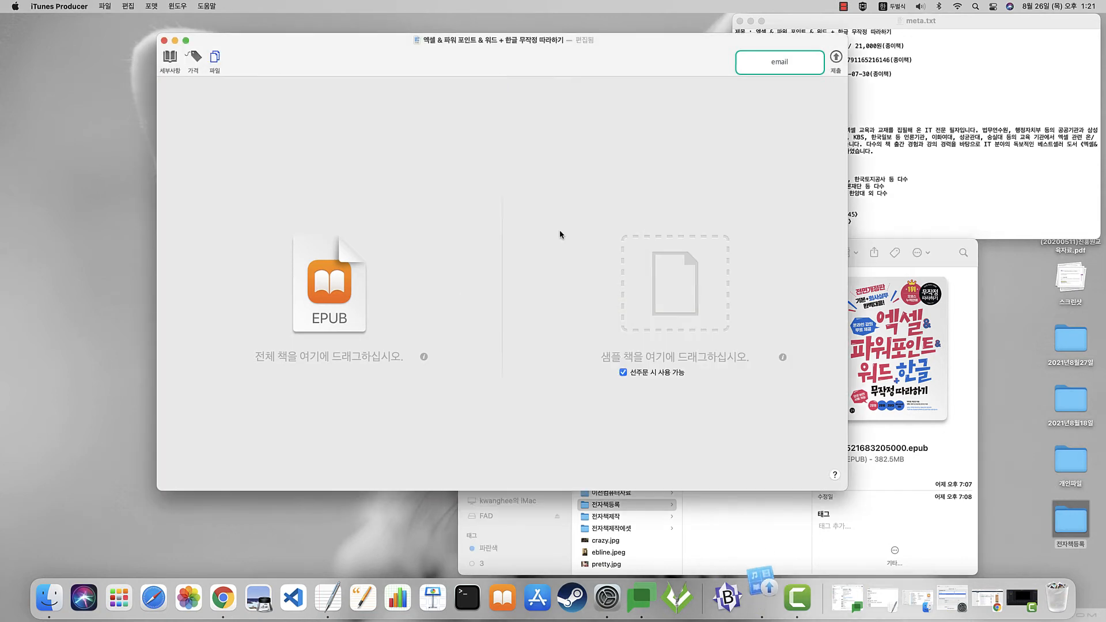
{"action": "left_click", "coordinate": [863, 268]}
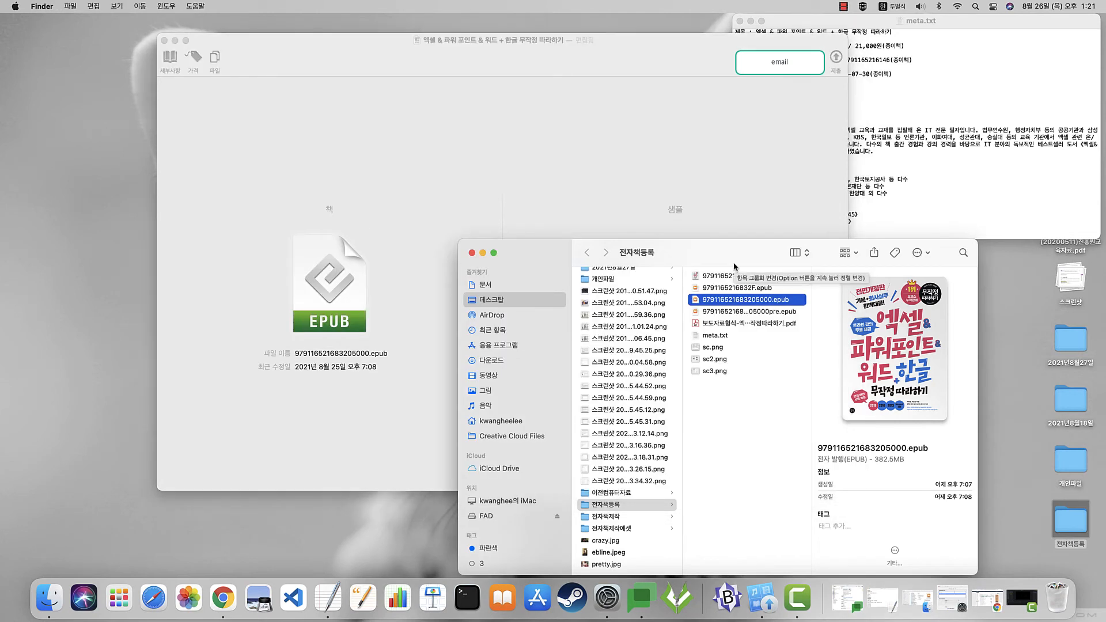
{"action": "left_click_drag", "start_coordinate": [733, 266], "coordinate": [758, 371]}
{"action": "left_click", "coordinate": [797, 425]}
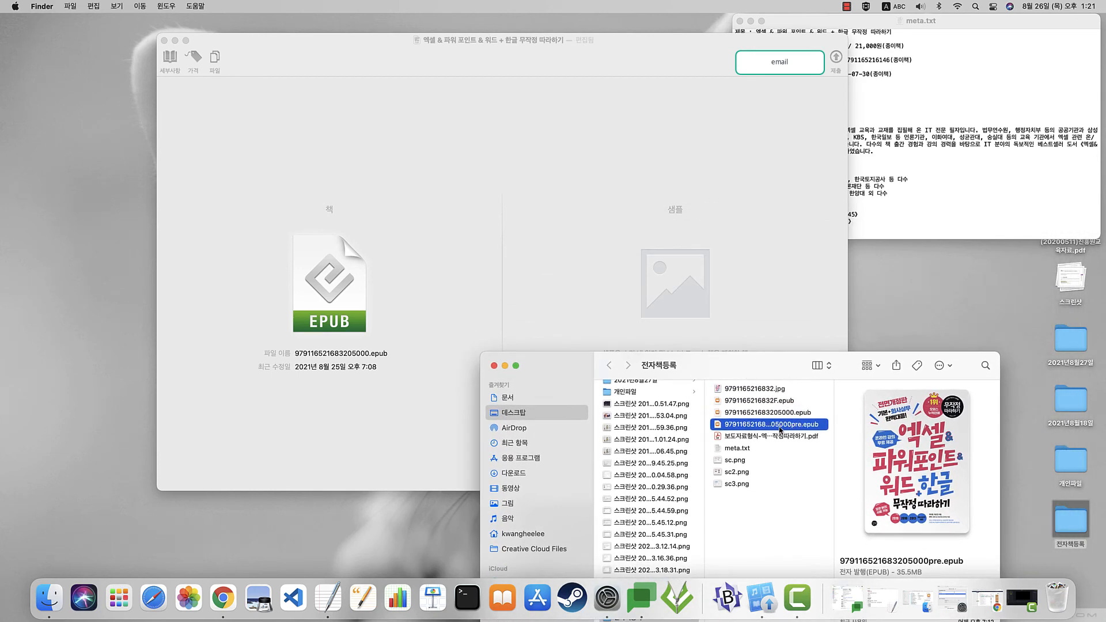
{"action": "left_click_drag", "start_coordinate": [780, 426], "coordinate": [808, 241]}
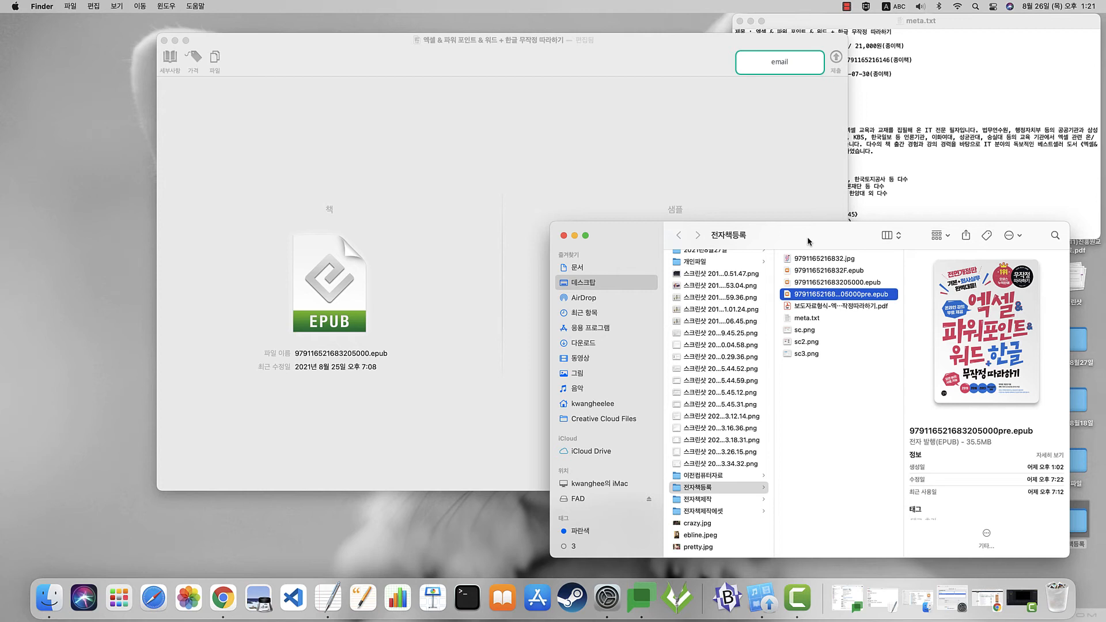
{"action": "left_click", "coordinate": [605, 62]}
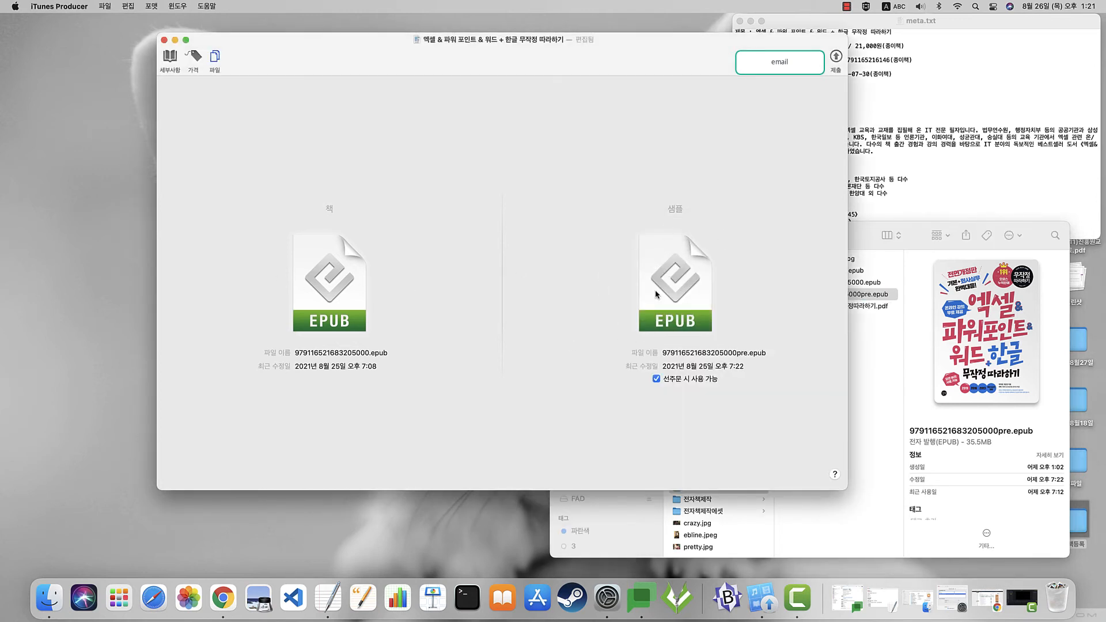
Save the book package, submit it to Apple Books and close the completed submission dialog
{"action": "key", "text": "super+s"}
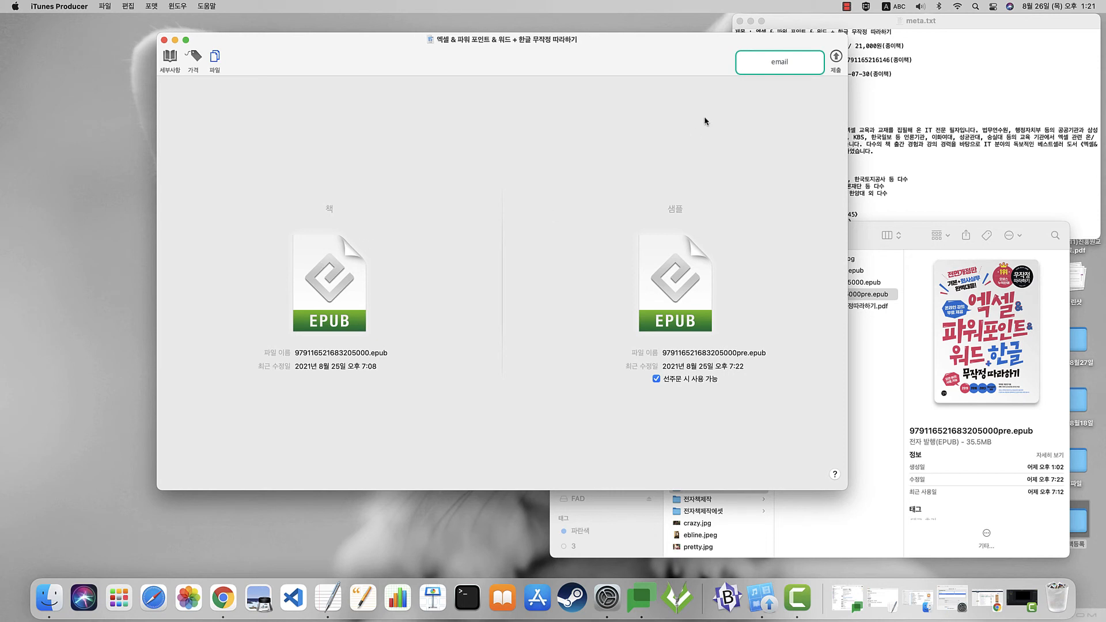
{"action": "left_click", "coordinate": [835, 57]}
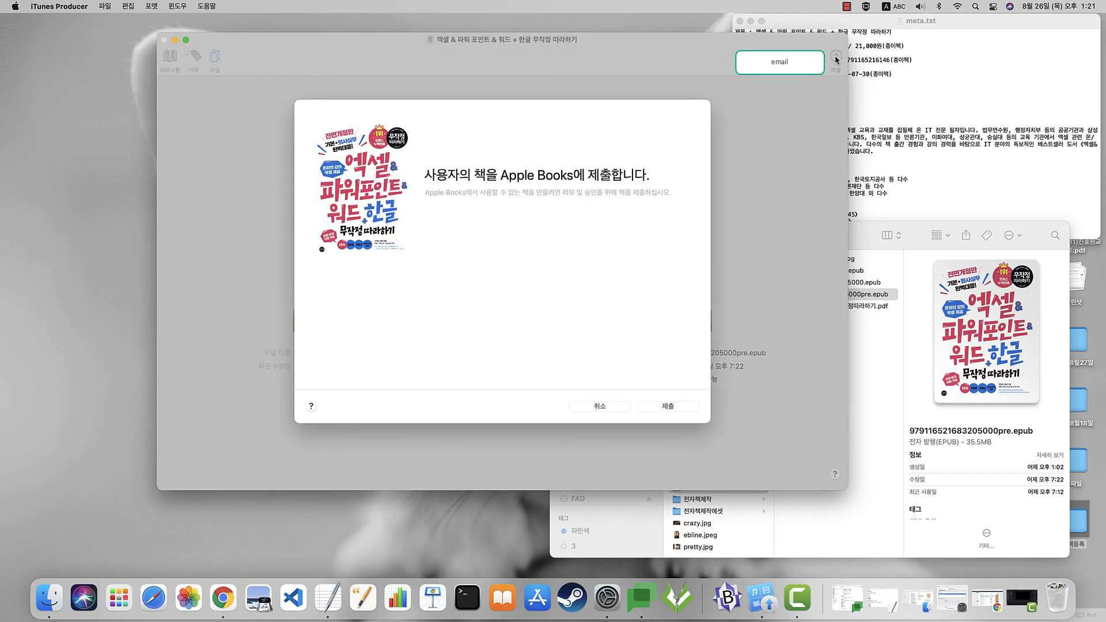
{"action": "left_click", "coordinate": [663, 407]}
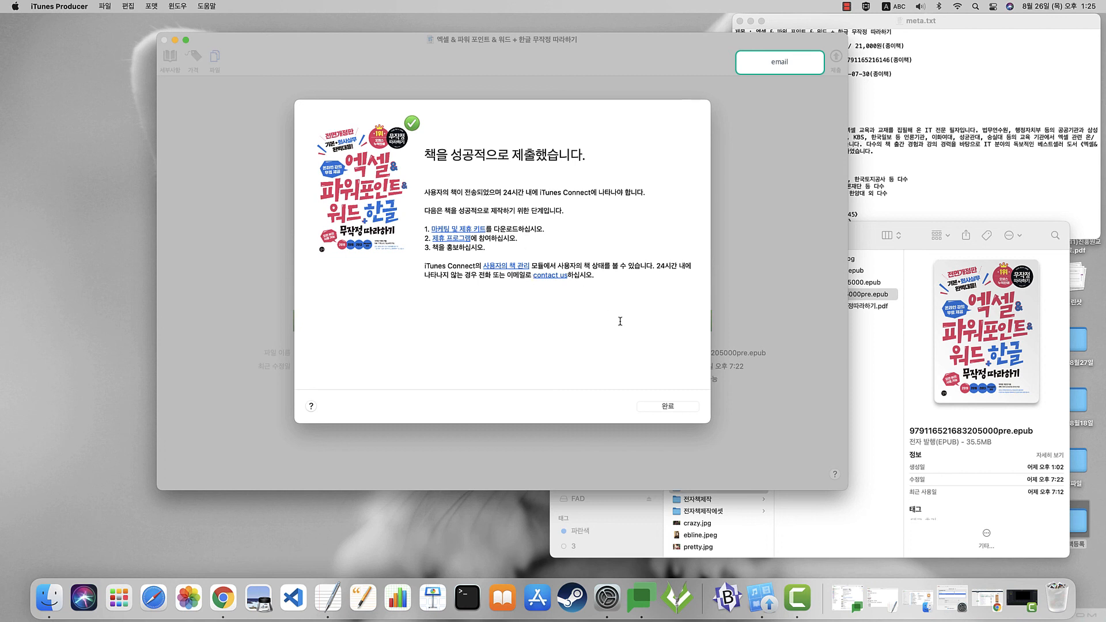
{"action": "left_click", "coordinate": [668, 407]}
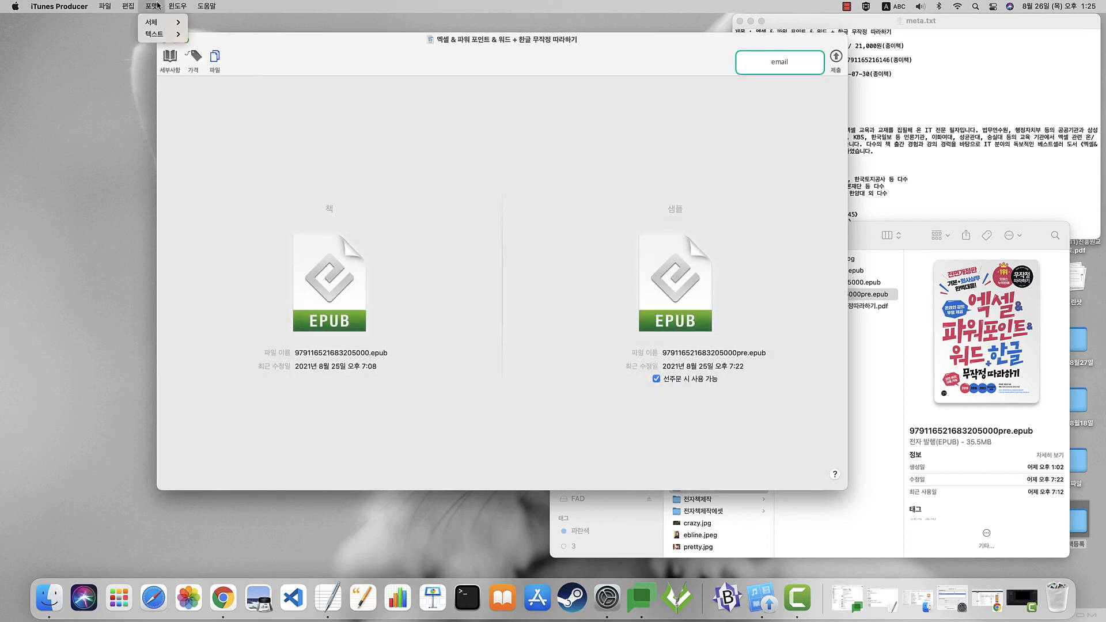
{"action": "left_click", "coordinate": [183, 6]}
{"action": "left_click", "coordinate": [184, 212]}
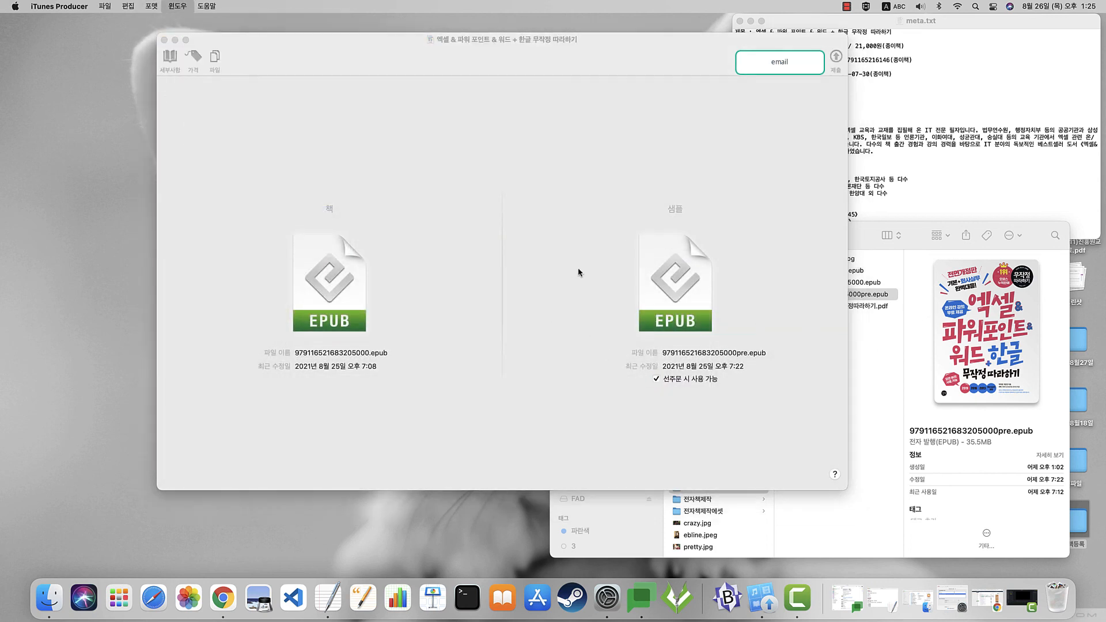
{"action": "left_click_drag", "start_coordinate": [560, 106], "coordinate": [476, 24]}
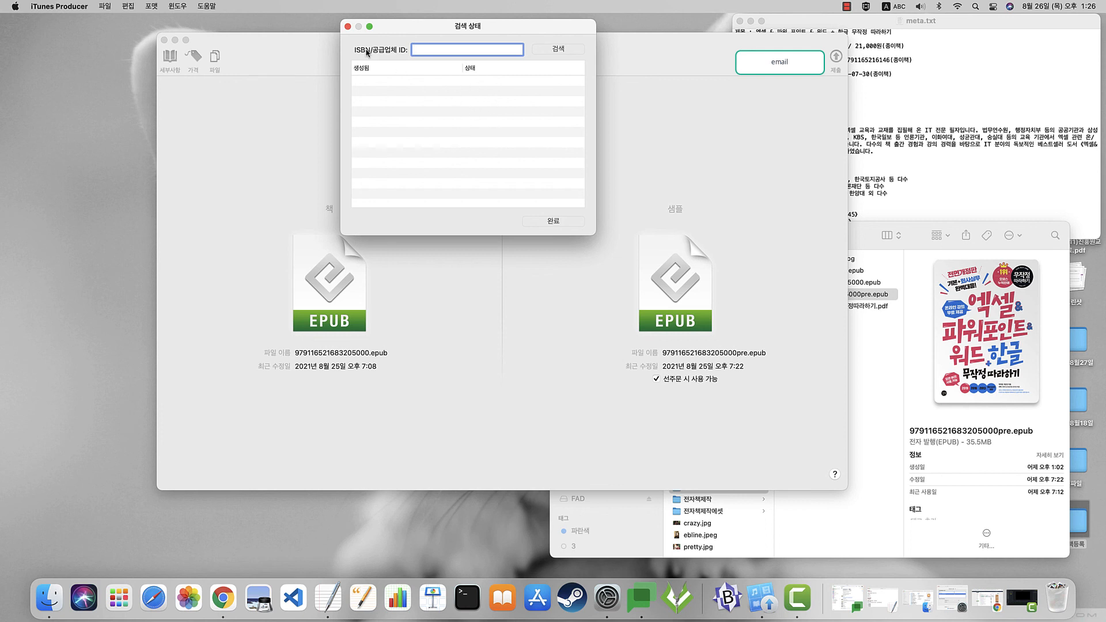
{"action": "left_click", "coordinate": [919, 217]}
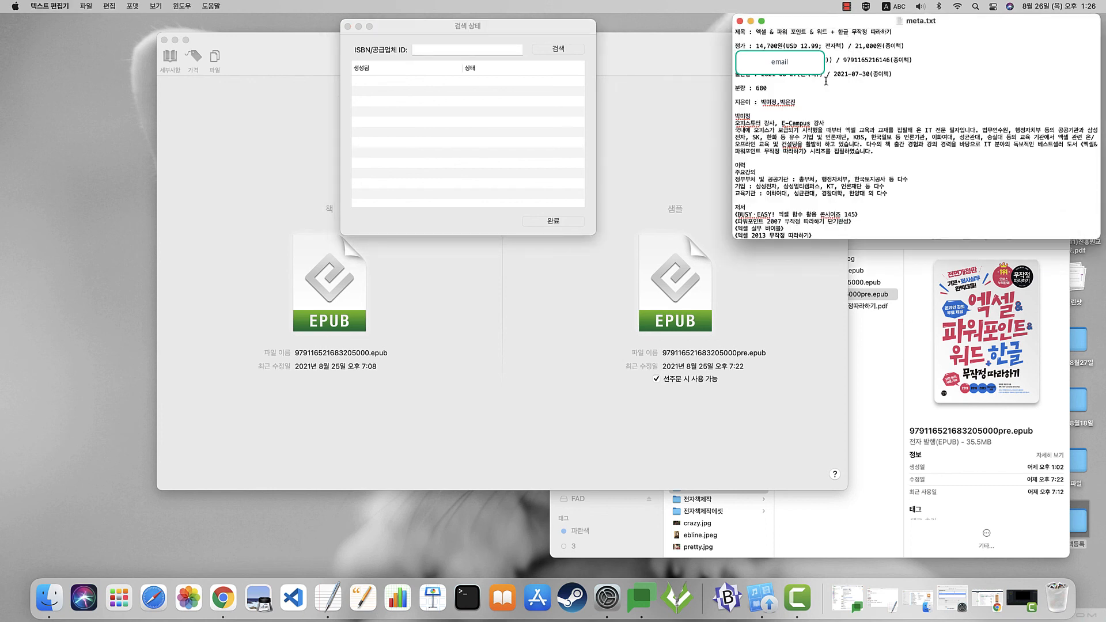
{"action": "left_click", "coordinate": [472, 49]}
{"action": "key", "text": "super+v"}
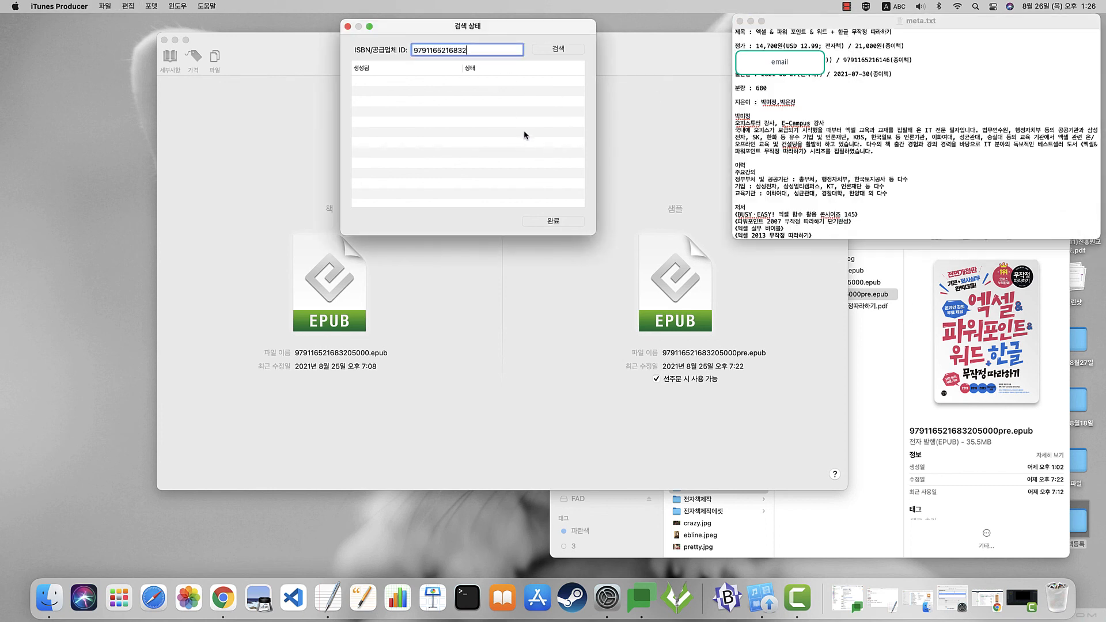
{"action": "left_click", "coordinate": [557, 50]}
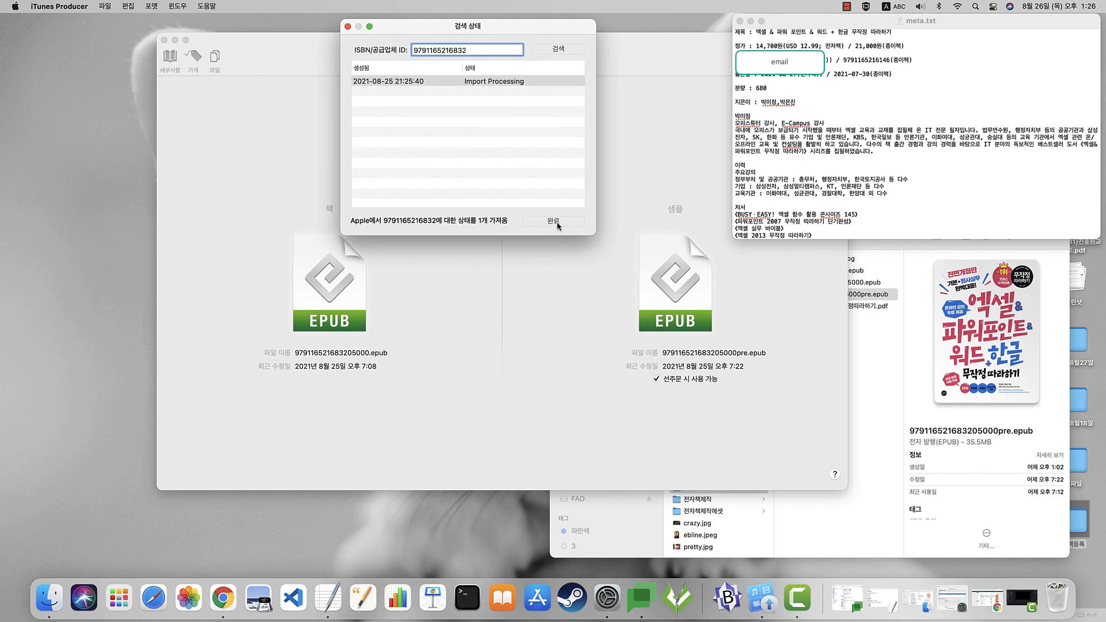
{"action": "left_click_drag", "start_coordinate": [498, 32], "coordinate": [541, 132]}
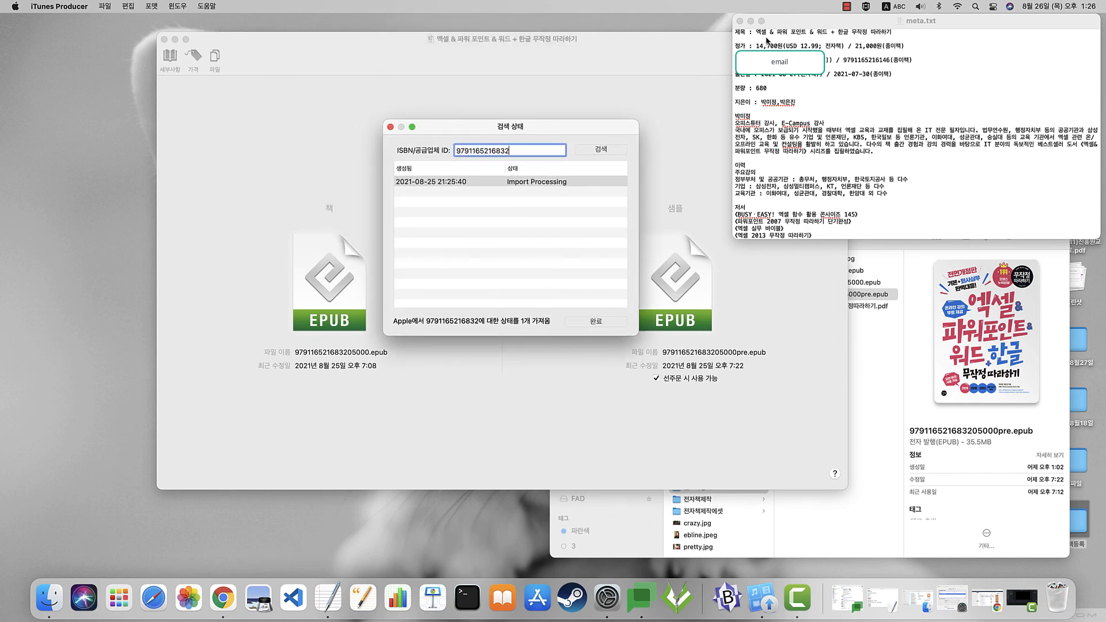
{"action": "left_click_drag", "start_coordinate": [818, 22], "coordinate": [746, 108]}
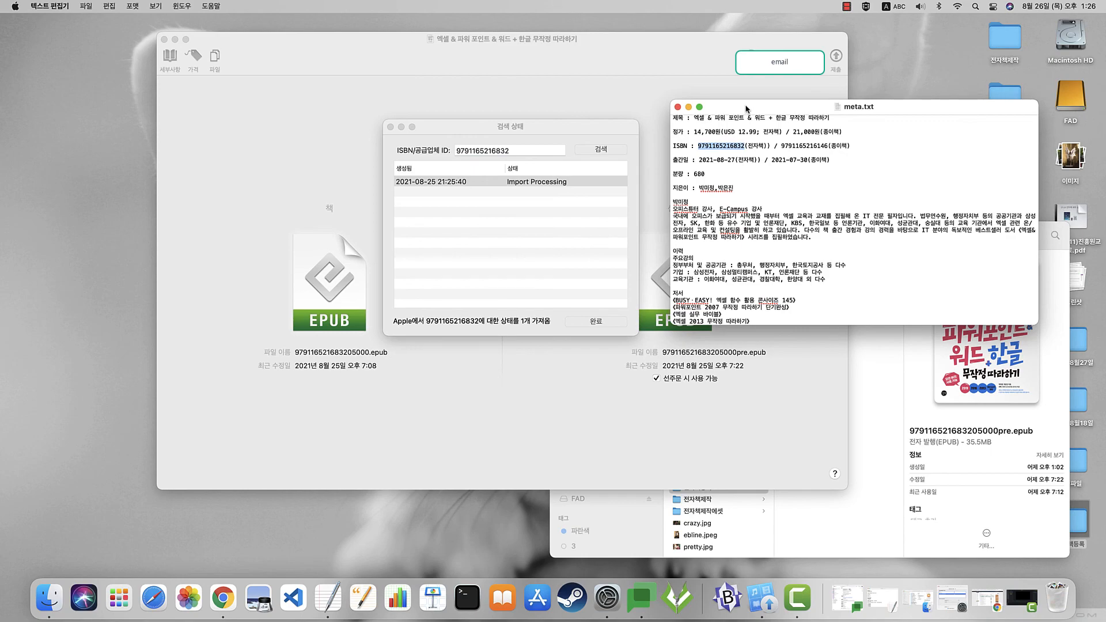